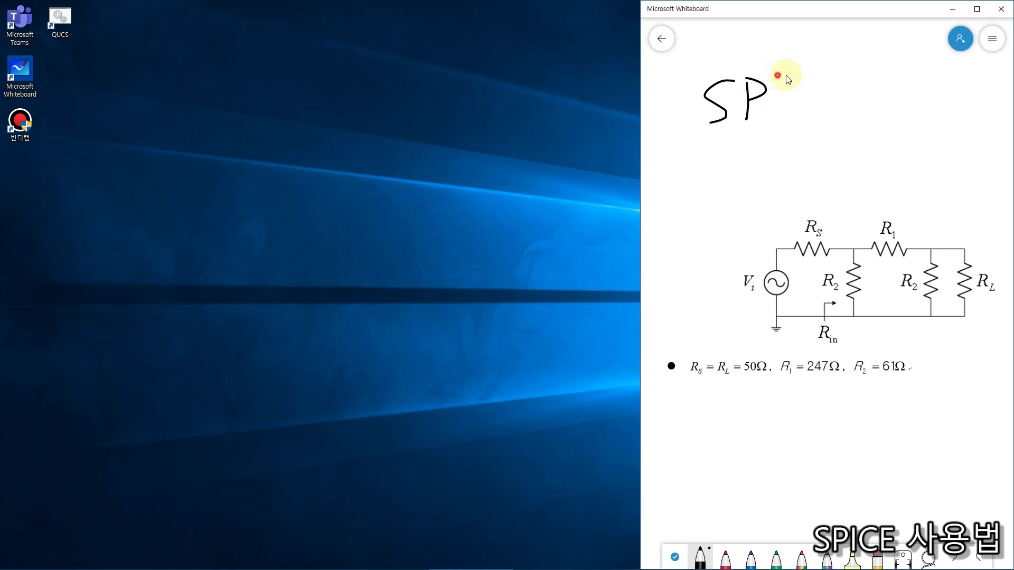
# Step: Handwrite the letters I, C and E in black after SP to complete the heading SPICE above the circuit
pyautogui.moveTo(788, 78); pyautogui.dragTo(791, 112)
pyautogui.moveTo(771, 118); pyautogui.dragTo(807, 119)
pyautogui.moveTo(836, 84)
pyautogui.mouseDown()
pyautogui.moveTo(843, 111)
pyautogui.moveTo(887, 89)
pyautogui.moveTo(869, 125)
pyautogui.moveTo(887, 124)
pyautogui.mouseUp()
pyautogui.moveTo(861, 104); pyautogui.dragTo(884, 110)
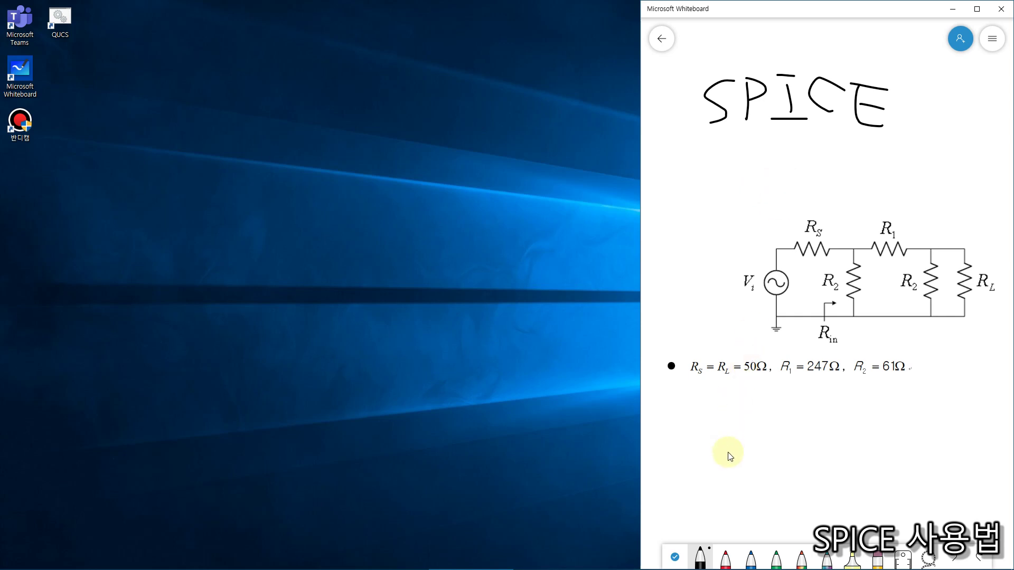
# Step: Mark the SPICE heading in red with an underline, three circles and a wavy line above, and add another wavy line above the circuit
pyautogui.click(727, 561)
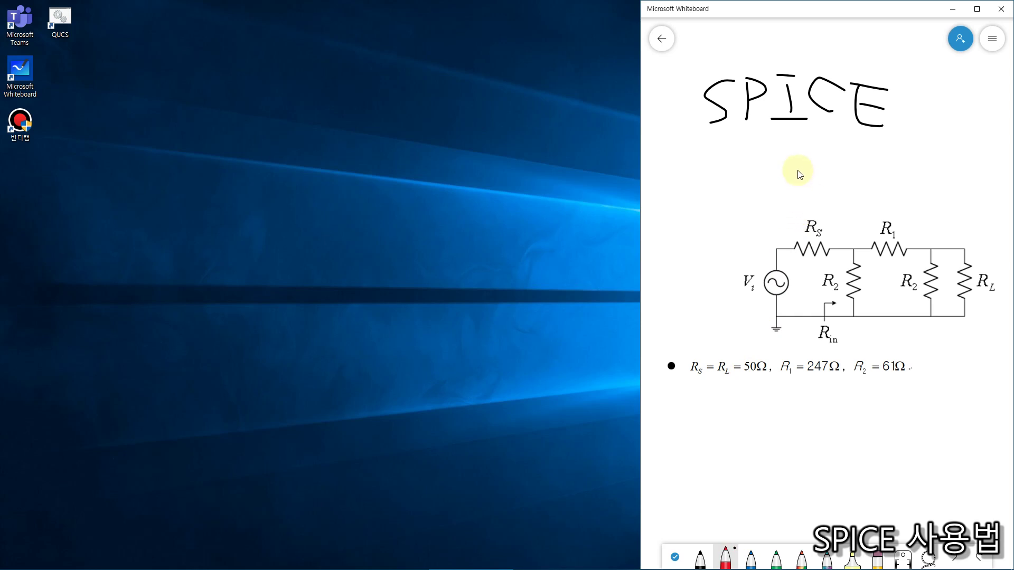
pyautogui.click(701, 138)
pyautogui.moveTo(752, 136); pyautogui.dragTo(881, 133)
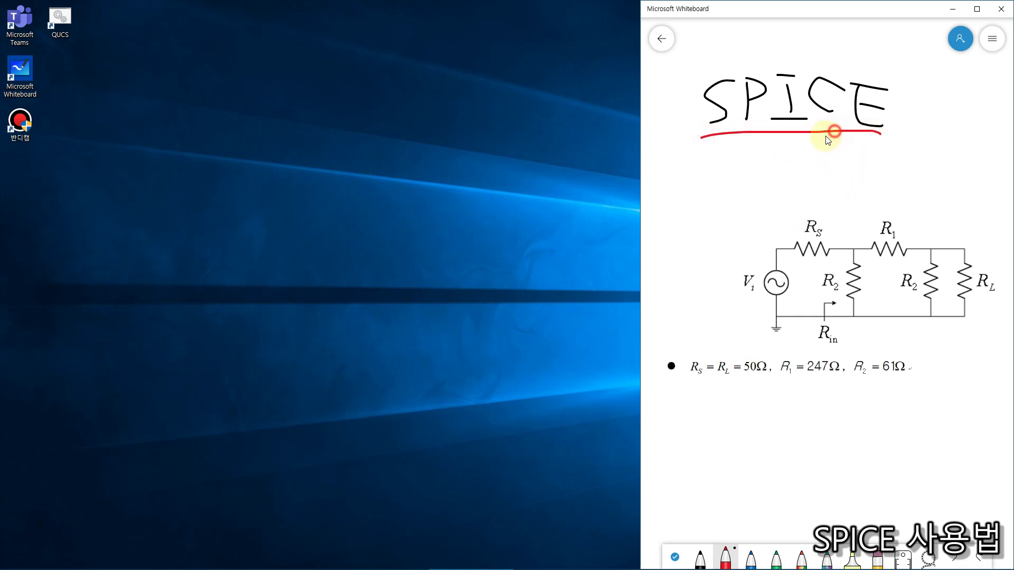
pyautogui.moveTo(833, 131)
pyautogui.mouseDown()
pyautogui.moveTo(790, 136)
pyautogui.moveTo(774, 66)
pyautogui.moveTo(839, 68)
pyautogui.moveTo(854, 105)
pyautogui.moveTo(834, 137)
pyautogui.mouseUp()
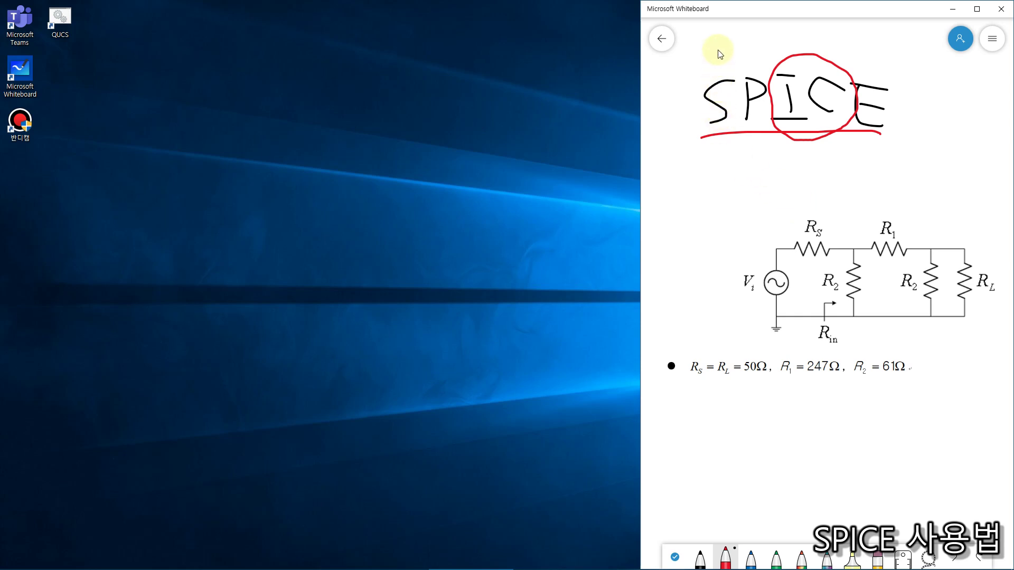
pyautogui.moveTo(713, 50)
pyautogui.mouseDown()
pyautogui.moveTo(811, 48)
pyautogui.moveTo(885, 63)
pyautogui.mouseUp()
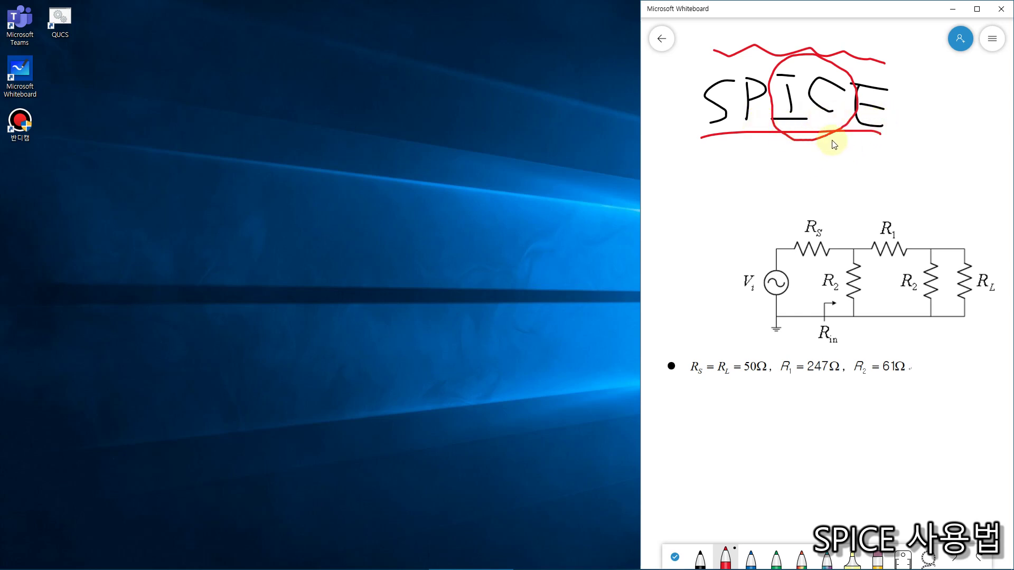
pyautogui.moveTo(903, 124)
pyautogui.mouseDown()
pyautogui.moveTo(850, 68)
pyautogui.moveTo(880, 129)
pyautogui.mouseUp()
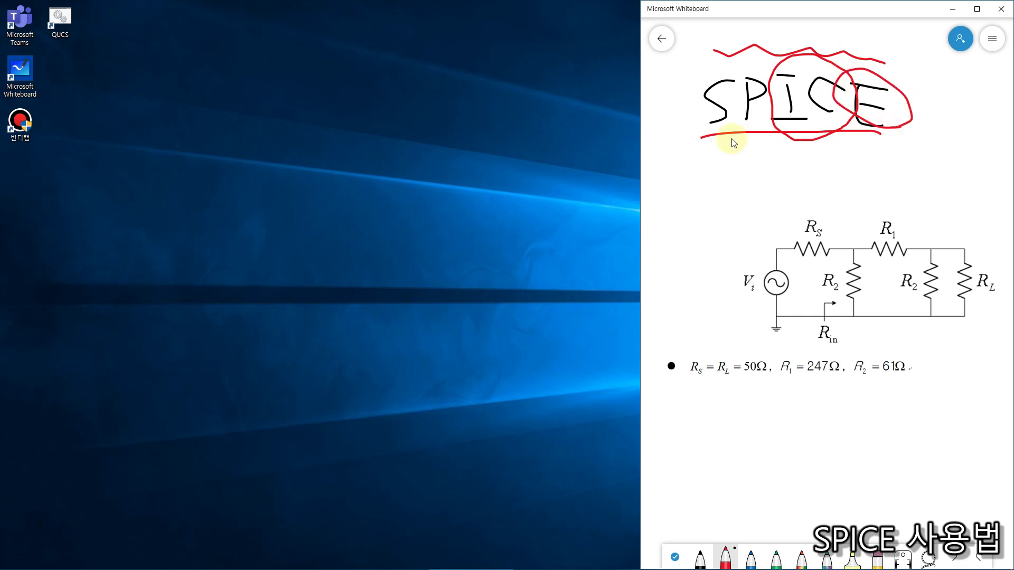
pyautogui.moveTo(738, 126)
pyautogui.mouseDown()
pyautogui.moveTo(729, 129)
pyautogui.moveTo(724, 71)
pyautogui.moveTo(754, 125)
pyautogui.mouseUp()
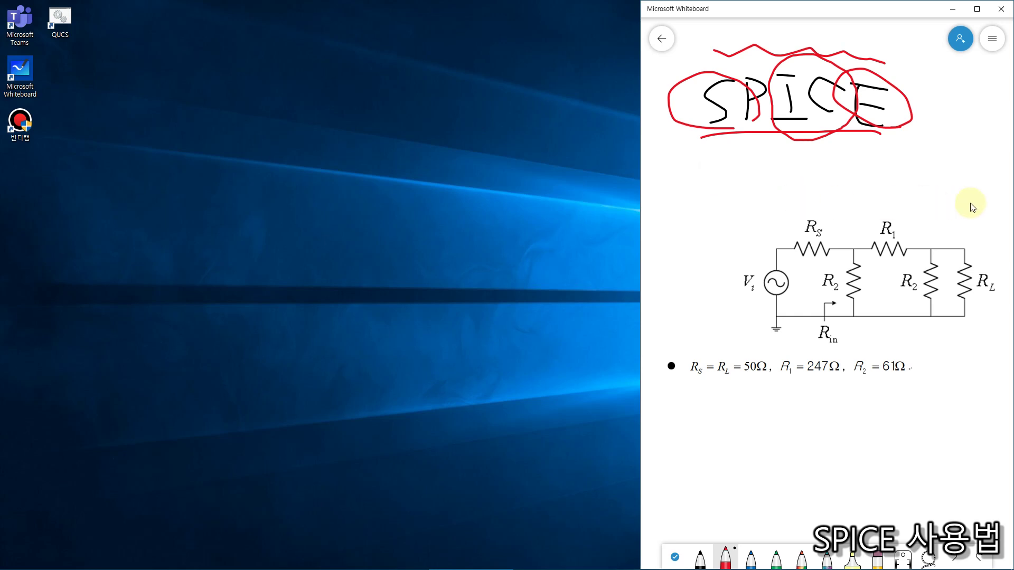
pyautogui.moveTo(972, 199)
pyautogui.mouseDown()
pyautogui.moveTo(756, 185)
pyautogui.moveTo(702, 216)
pyautogui.mouseUp()
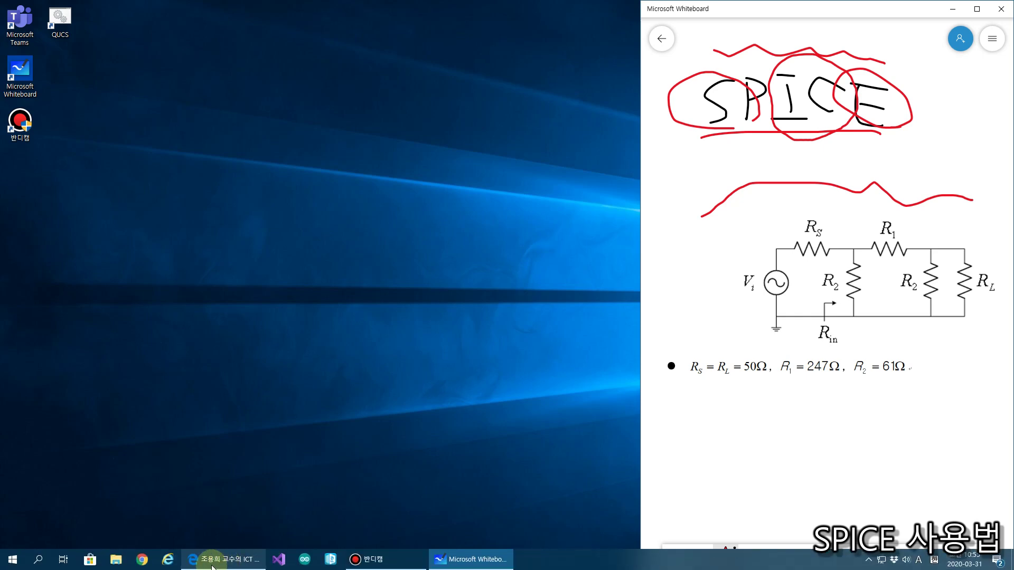
# Step: Switch to the browser and open the 2020-1 lecture material page of the Electron Circuit Design (전자회로설계) course
pyautogui.click(226, 557)
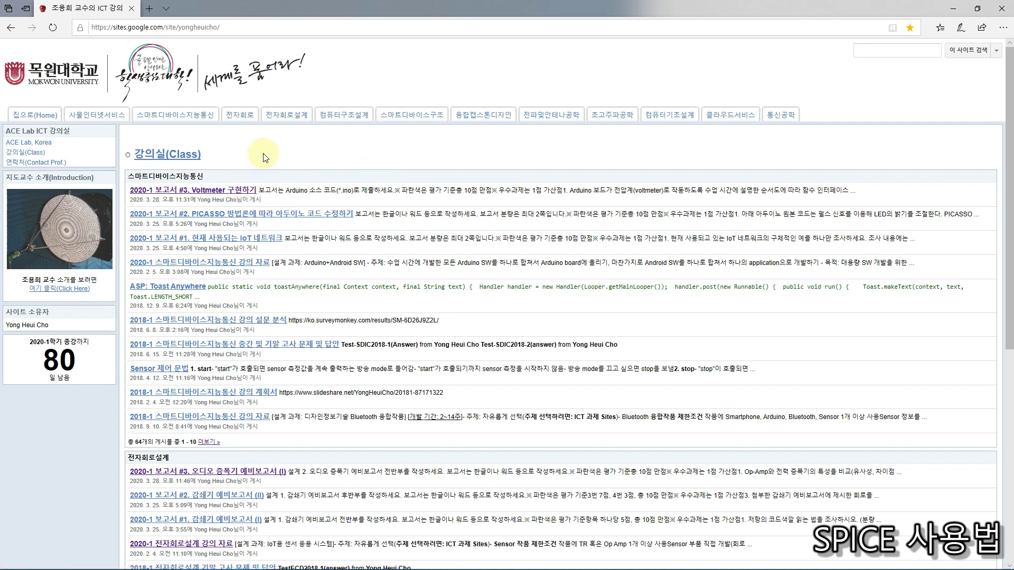
pyautogui.click(289, 120)
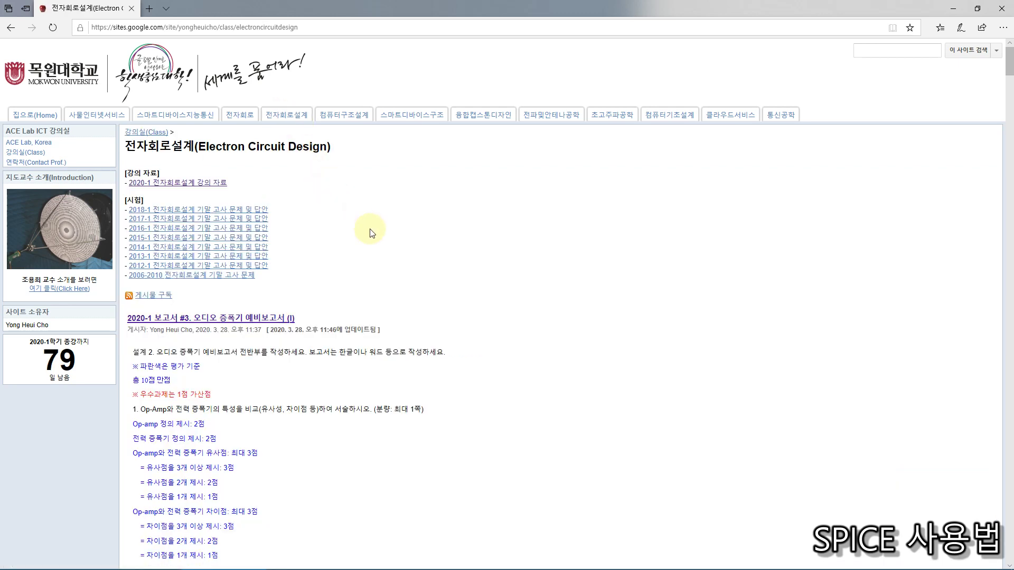
pyautogui.click(196, 185)
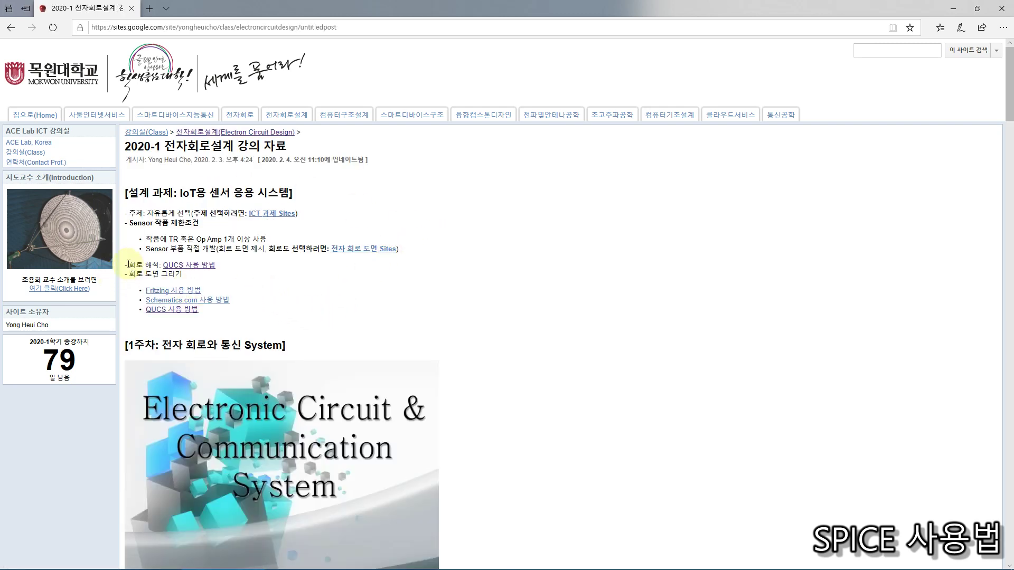
# Step: Open the QUCS 사용 방법 page from the circuit analysis line and follow its download link to the qucs-binary files on SourceForge
pyautogui.moveTo(128, 264); pyautogui.dragTo(218, 271)
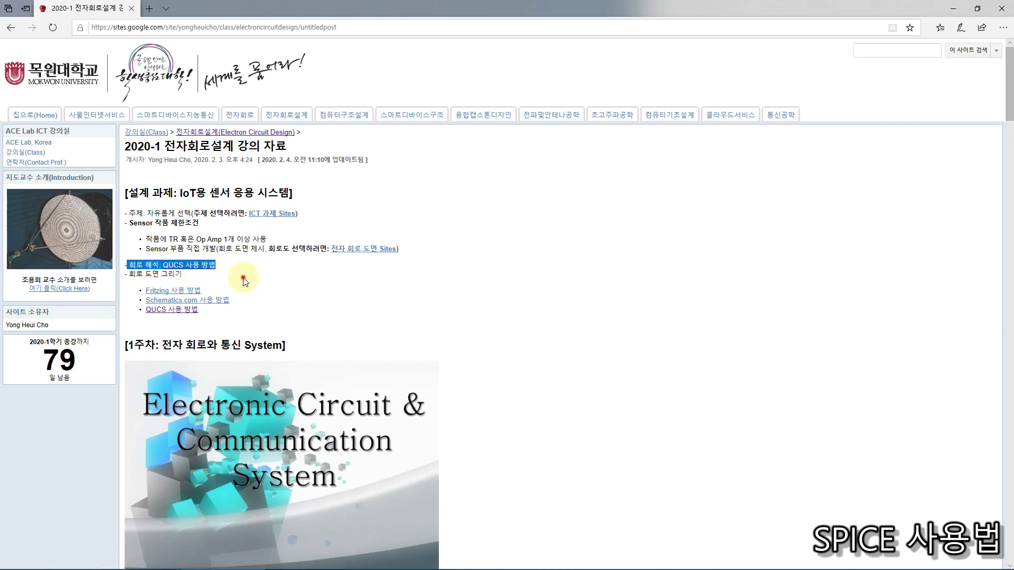
pyautogui.click(243, 275)
pyautogui.click(198, 268)
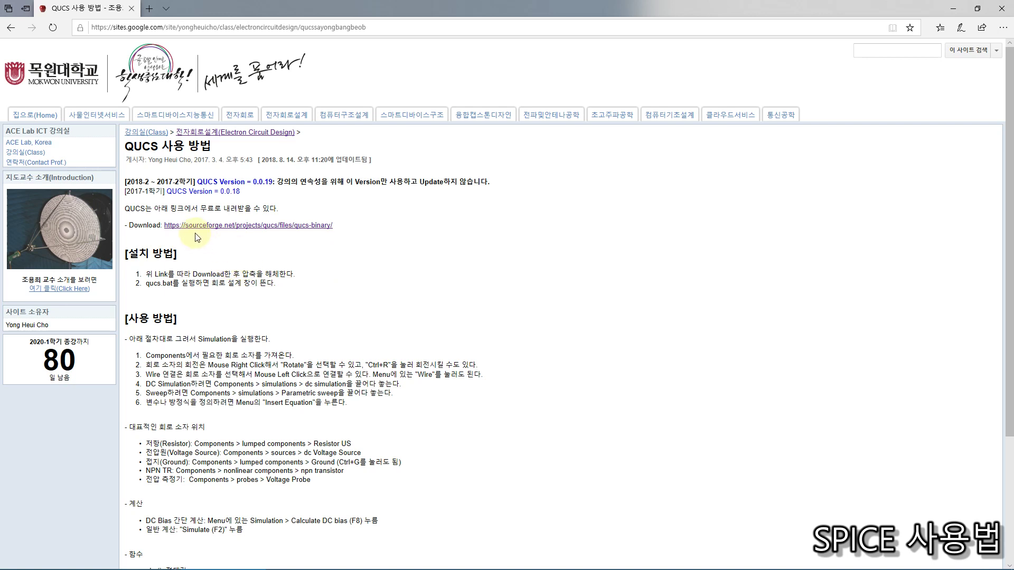
pyautogui.click(228, 230)
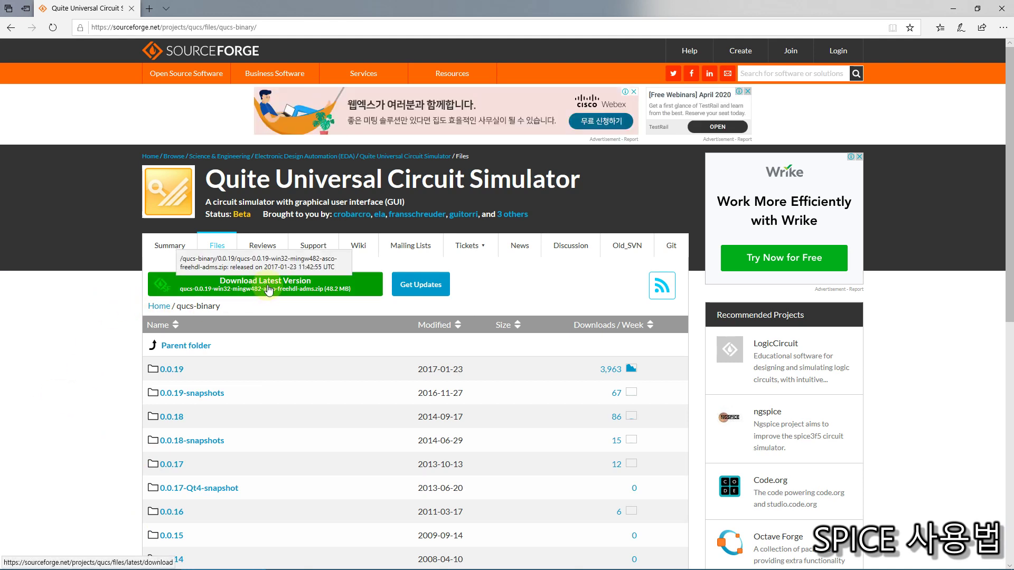
pyautogui.click(222, 296)
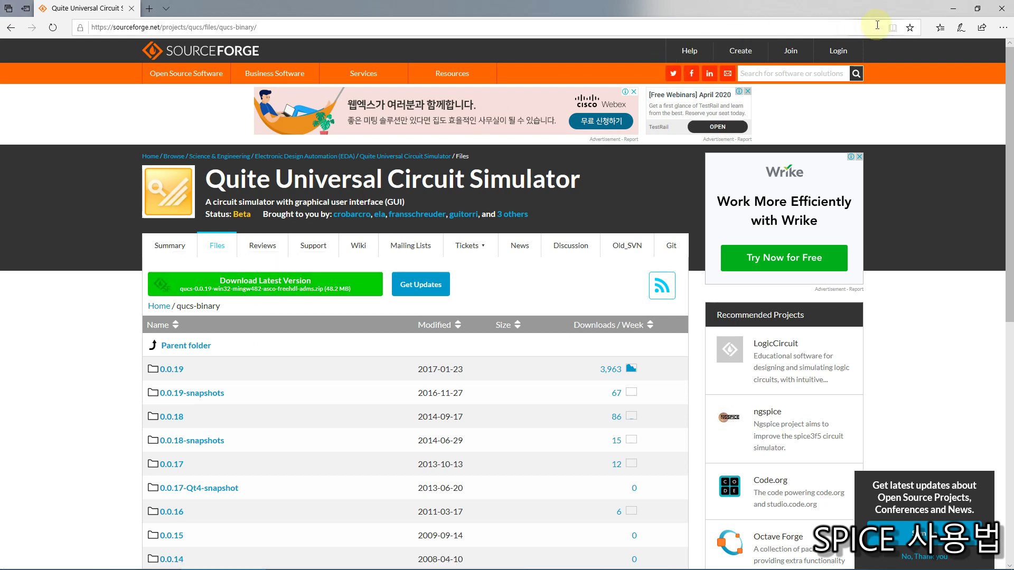
# Step: Minimize the browser, launch QUCS from the desktop and show its lumped components
pyautogui.click(954, 9)
pyautogui.click(59, 25)
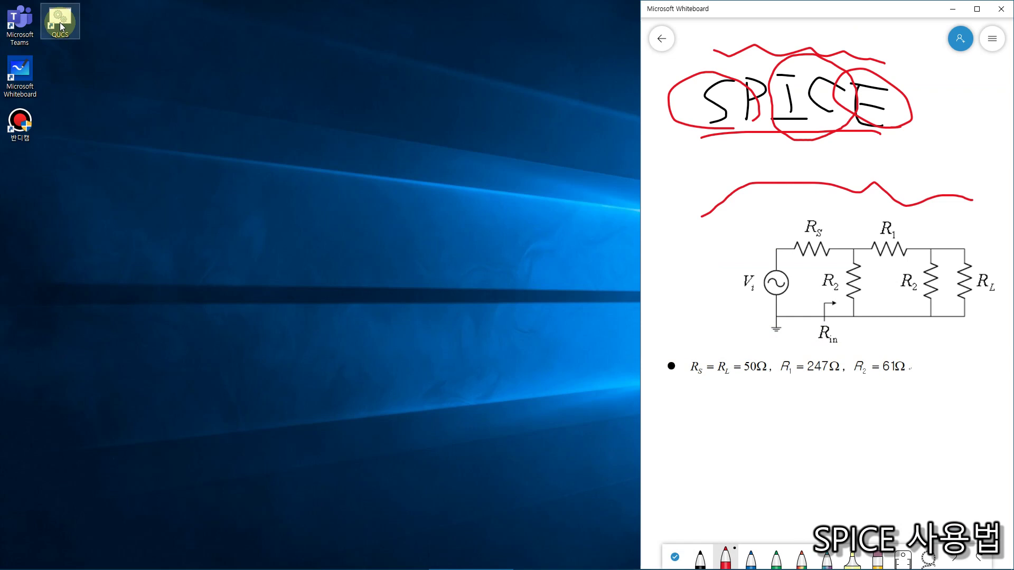
pyautogui.click(50, 60)
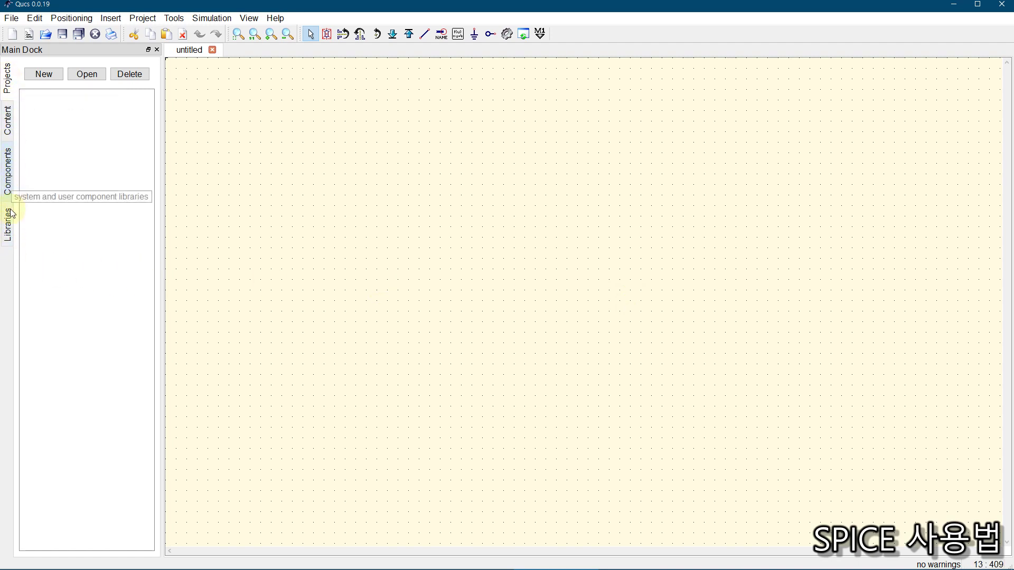
pyautogui.click(9, 180)
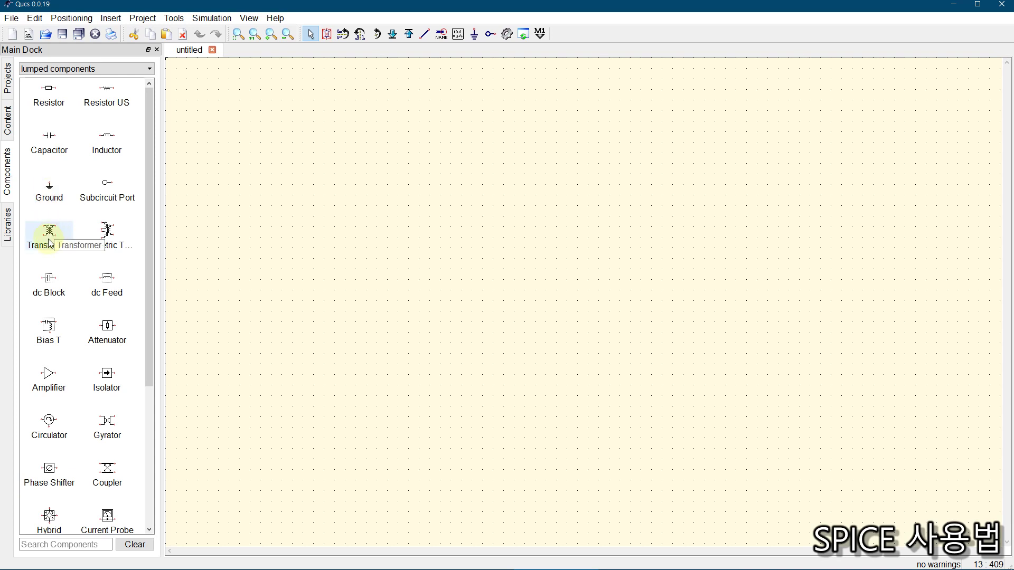
pyautogui.moveTo(151, 265); pyautogui.dragTo(146, 156)
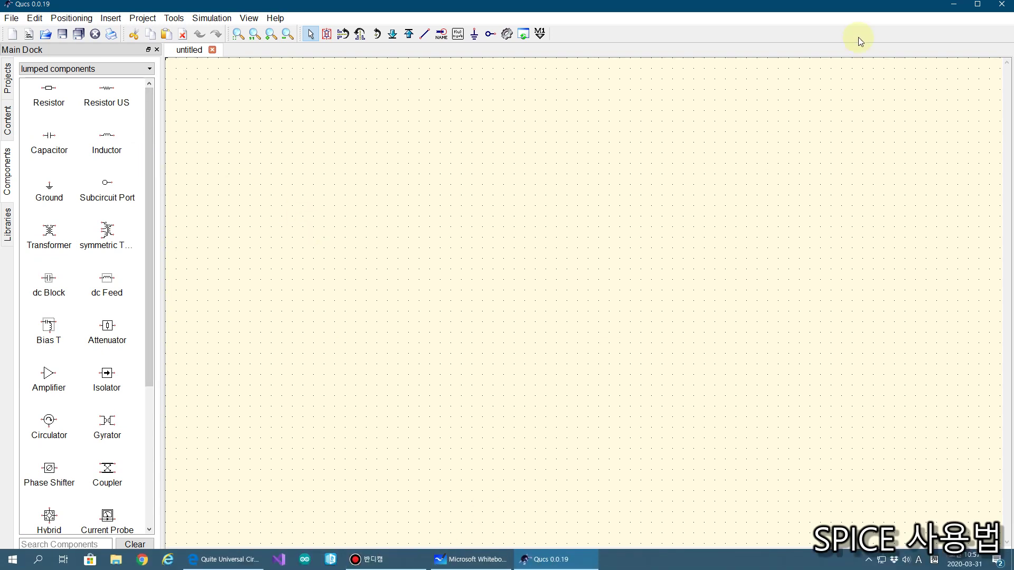
# Step: Restore the Qucs window and resize it to fit beside the Whiteboard so the circuit drawing stays uncovered
pyautogui.click(982, 9)
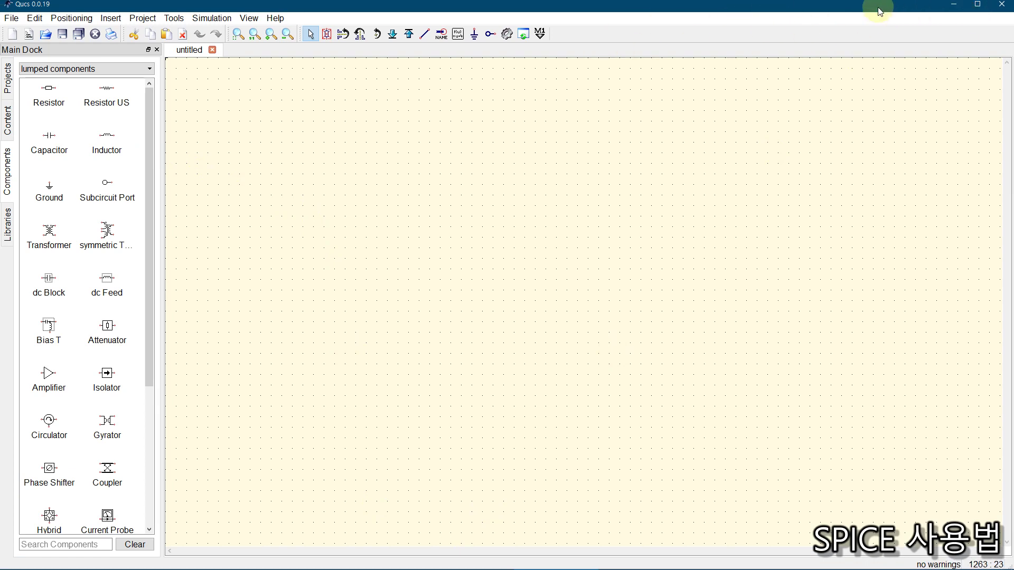
pyautogui.moveTo(878, 8); pyautogui.dragTo(750, 10)
pyautogui.doubleClick(748, 8)
pyautogui.moveTo(898, 16); pyautogui.dragTo(677, 17)
pyautogui.moveTo(824, 200); pyautogui.dragTo(627, 154)
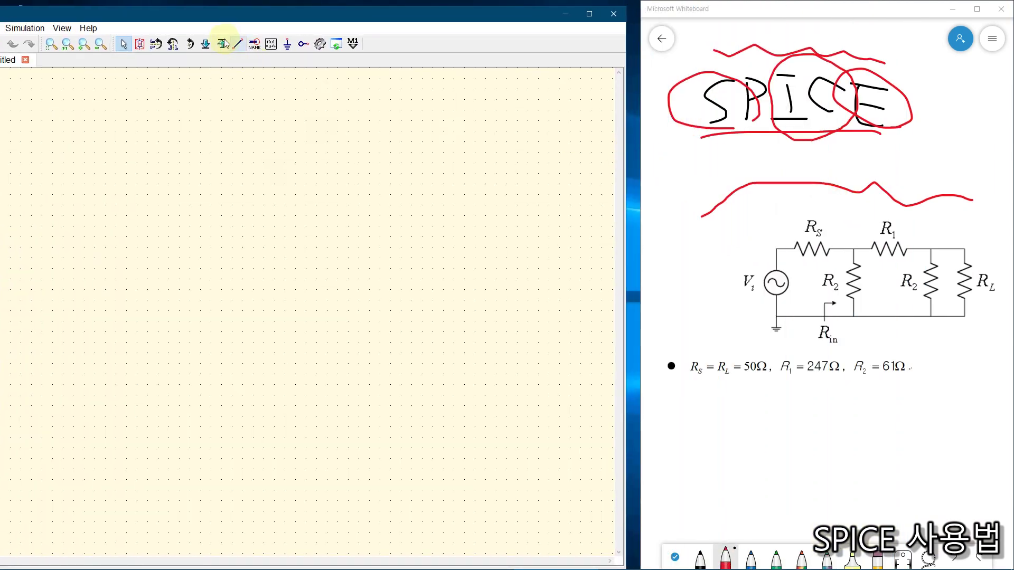
pyautogui.moveTo(176, 16); pyautogui.dragTo(362, 9)
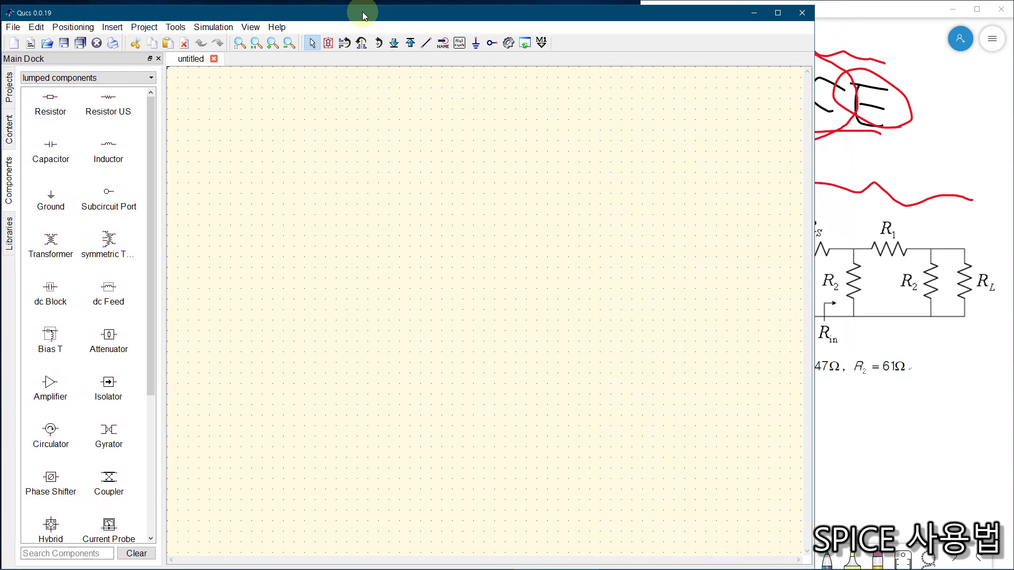
pyautogui.moveTo(816, 141); pyautogui.dragTo(639, 137)
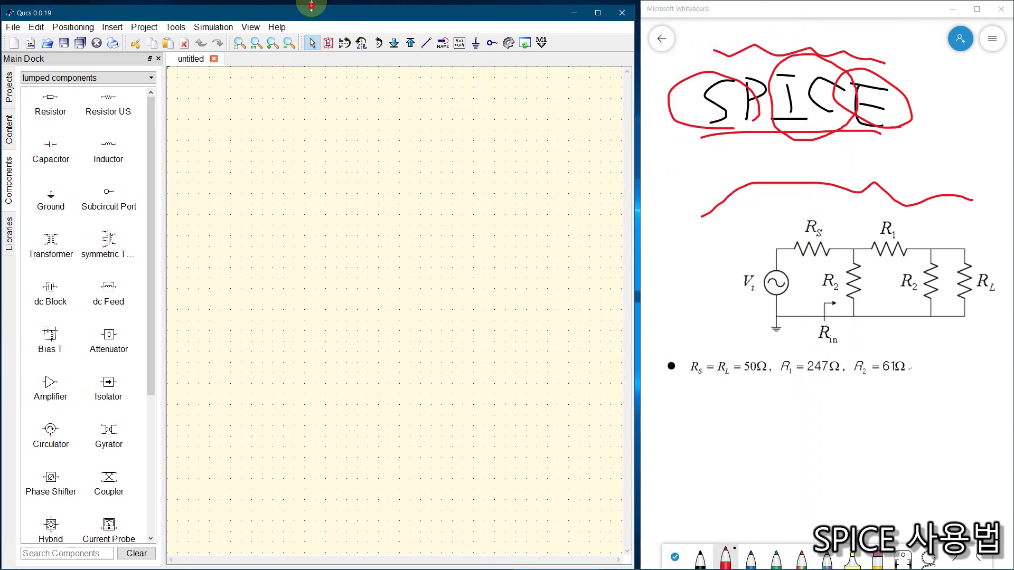
pyautogui.moveTo(310, 9); pyautogui.dragTo(312, 4)
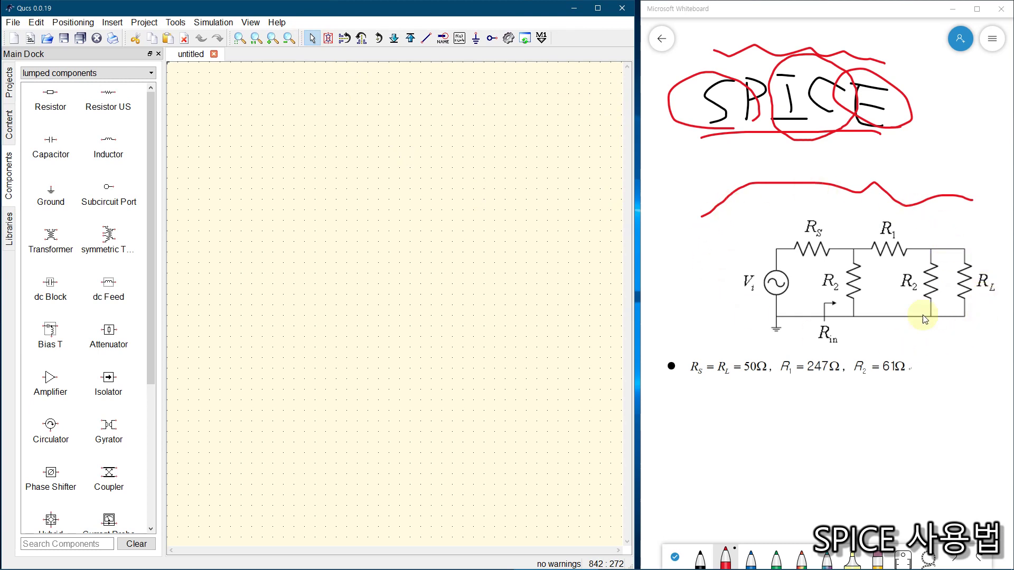
# Step: Circle the circuit on the Whiteboard in blue and number its five resistors 1 to 5
pyautogui.click(751, 554)
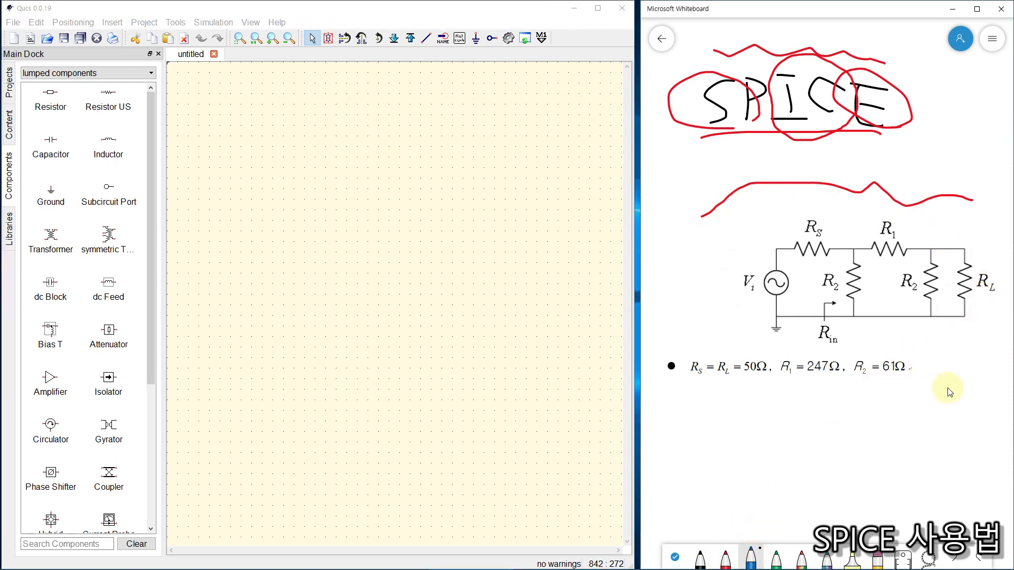
pyautogui.moveTo(909, 388); pyautogui.dragTo(970, 387)
pyautogui.moveTo(819, 382)
pyautogui.mouseDown()
pyautogui.moveTo(747, 233)
pyautogui.moveTo(950, 233)
pyautogui.moveTo(995, 335)
pyautogui.moveTo(970, 397)
pyautogui.mouseUp()
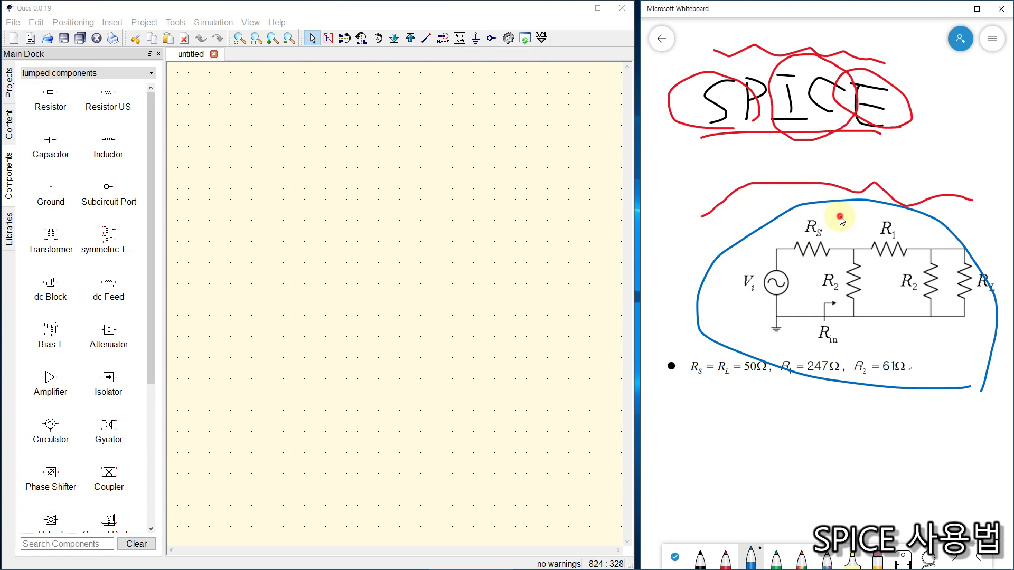
pyautogui.moveTo(840, 217); pyautogui.dragTo(849, 266)
pyautogui.moveTo(897, 221)
pyautogui.mouseDown()
pyautogui.moveTo(917, 269)
pyautogui.moveTo(949, 271)
pyautogui.moveTo(955, 255)
pyautogui.mouseUp()
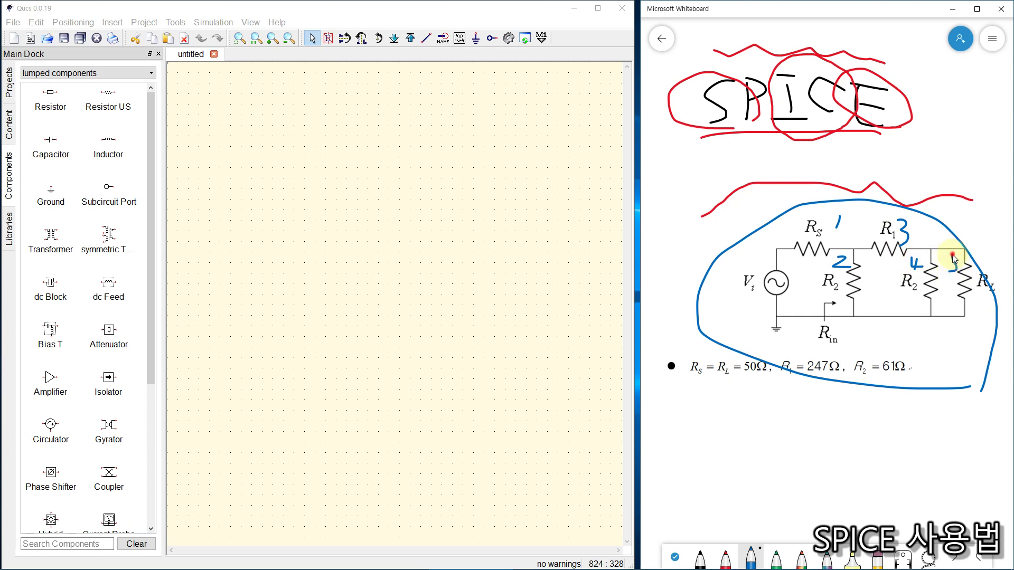
# Step: Place five Resistor US components in the Qucs schematic, laid out like RS, R2, R1, R2 and RL in the reference circuit
pyautogui.click(108, 97)
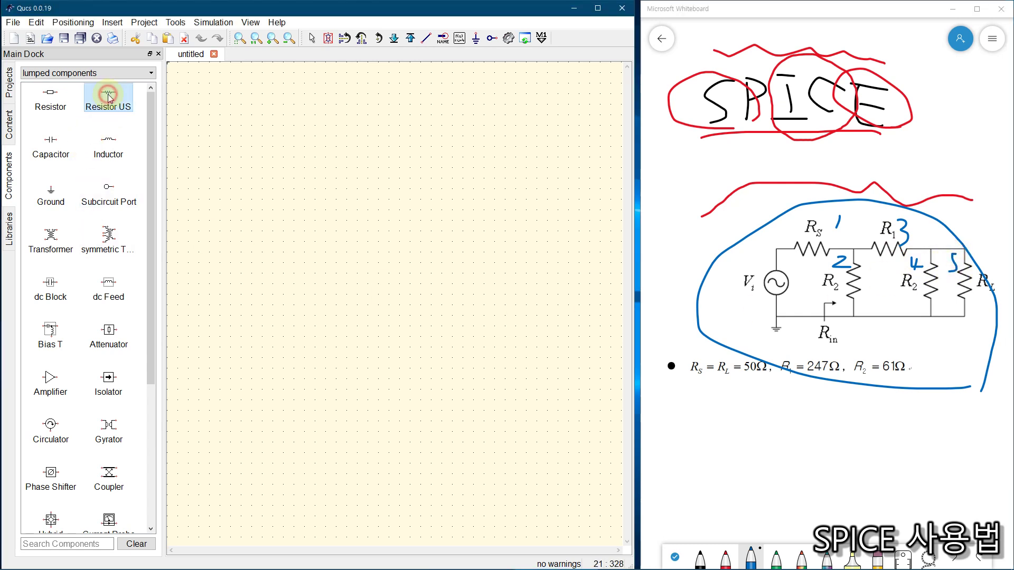
pyautogui.click(226, 179)
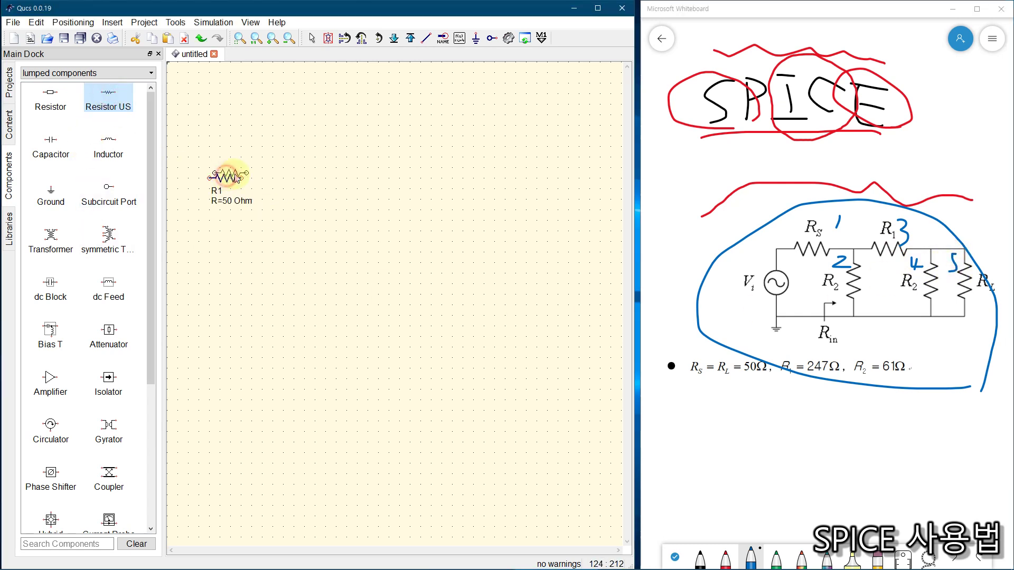
pyautogui.click(272, 226)
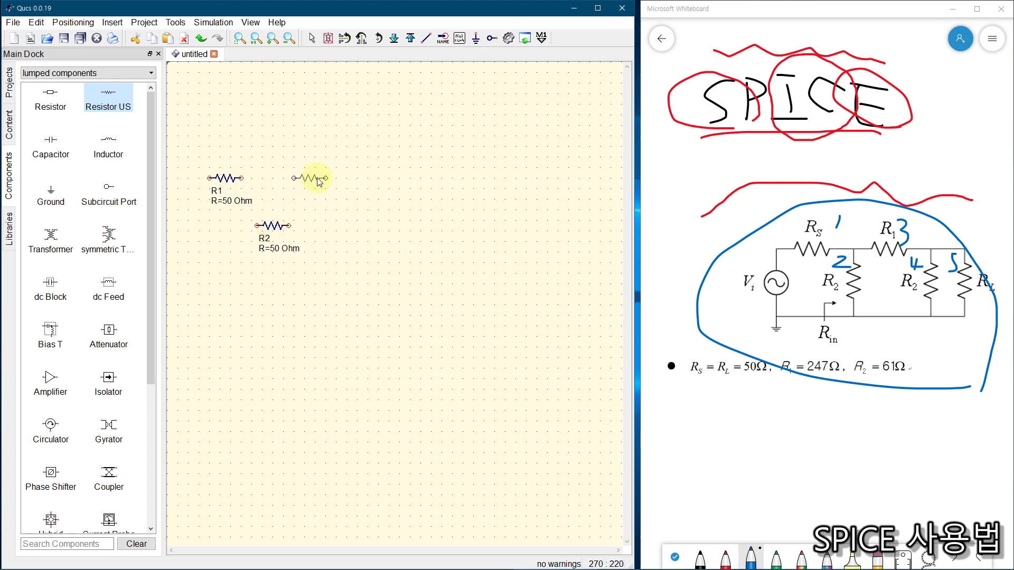
pyautogui.click(326, 179)
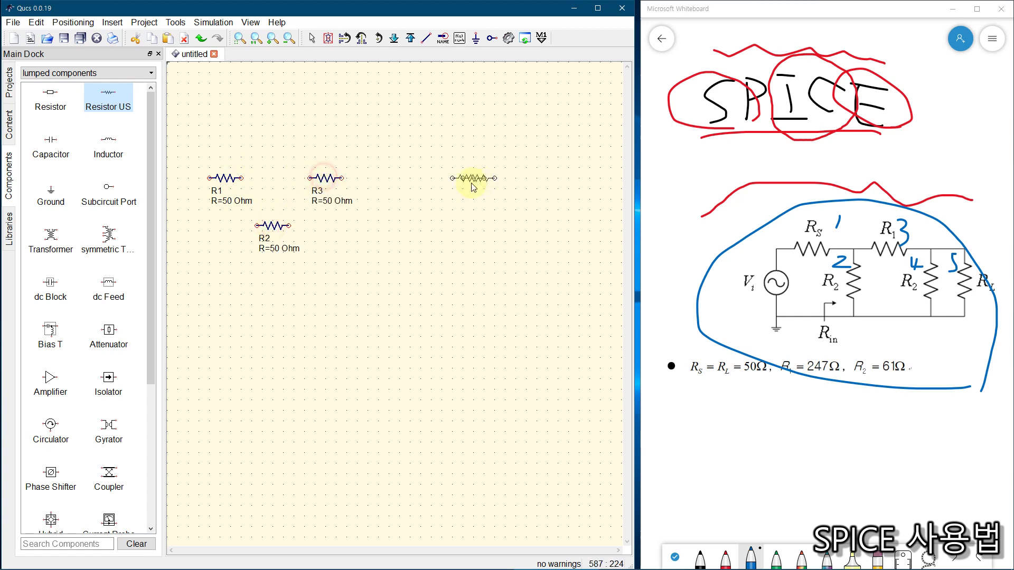
pyautogui.click(384, 227)
pyautogui.click(436, 228)
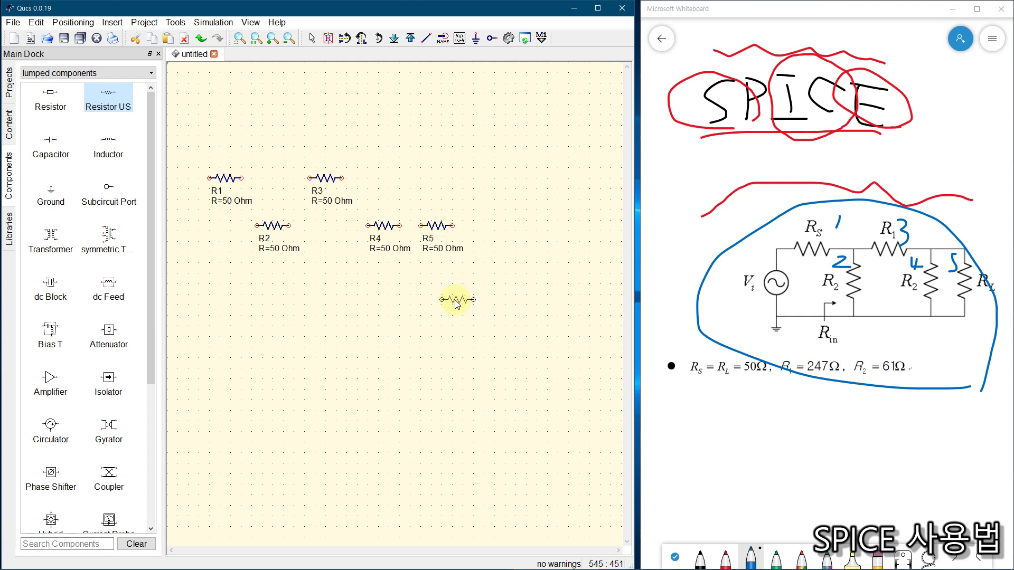
pyautogui.press('Escape')
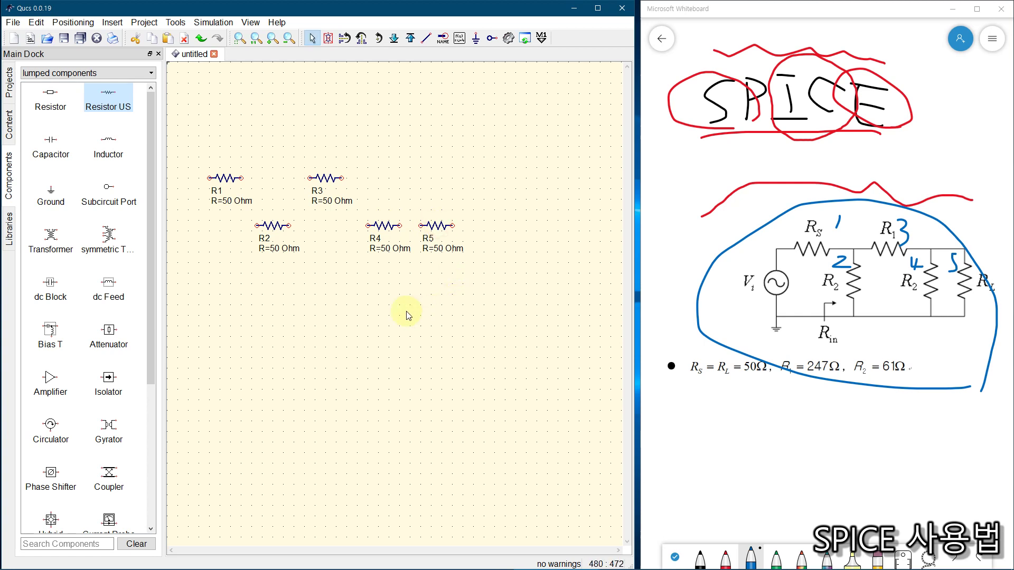
# Step: Place an extra Resistor US above R5 and delete it from the schematic
pyautogui.click(109, 99)
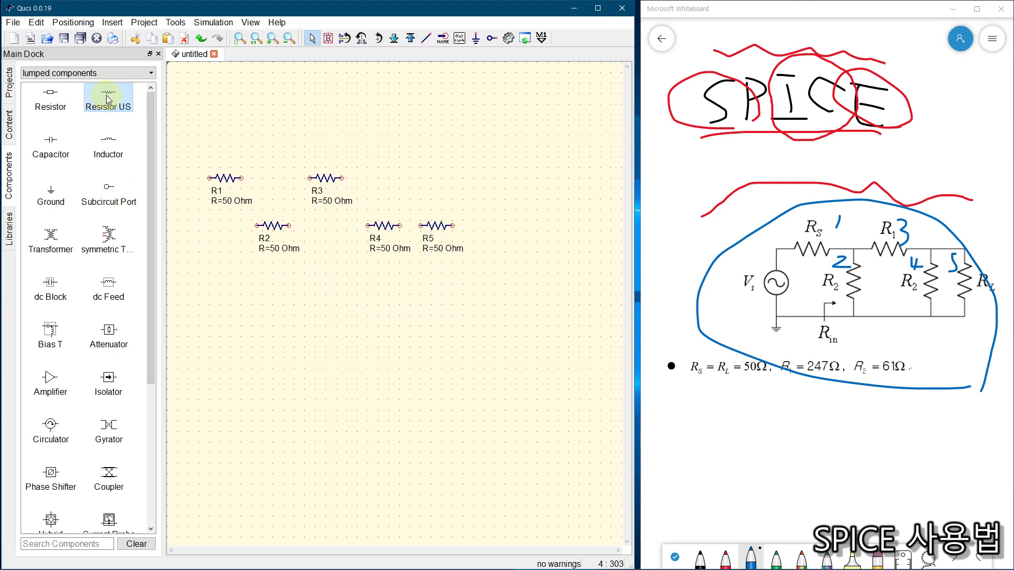
pyautogui.click(109, 100)
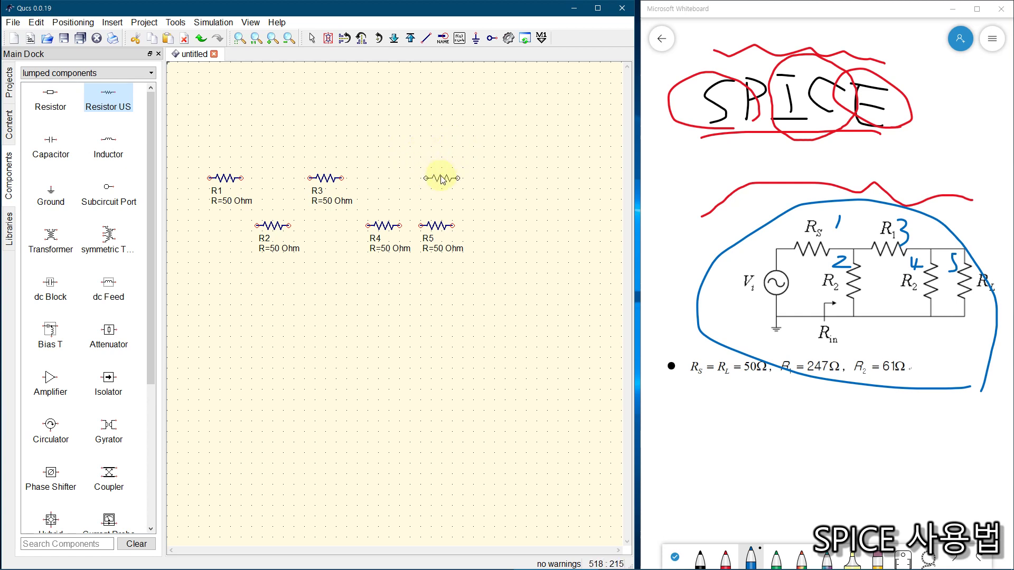
pyautogui.click(442, 180)
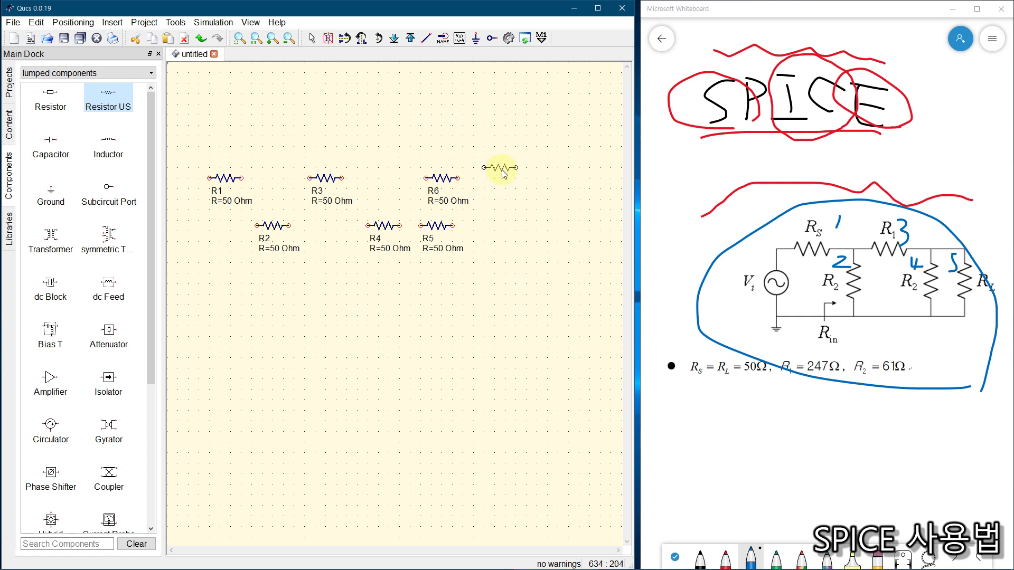
pyautogui.press('Escape')
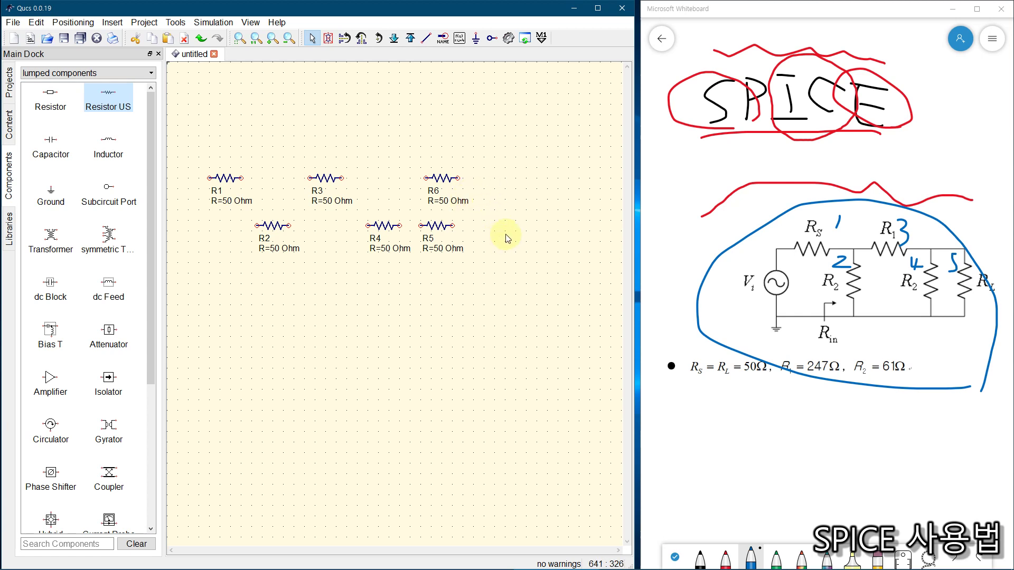
pyautogui.click(442, 178)
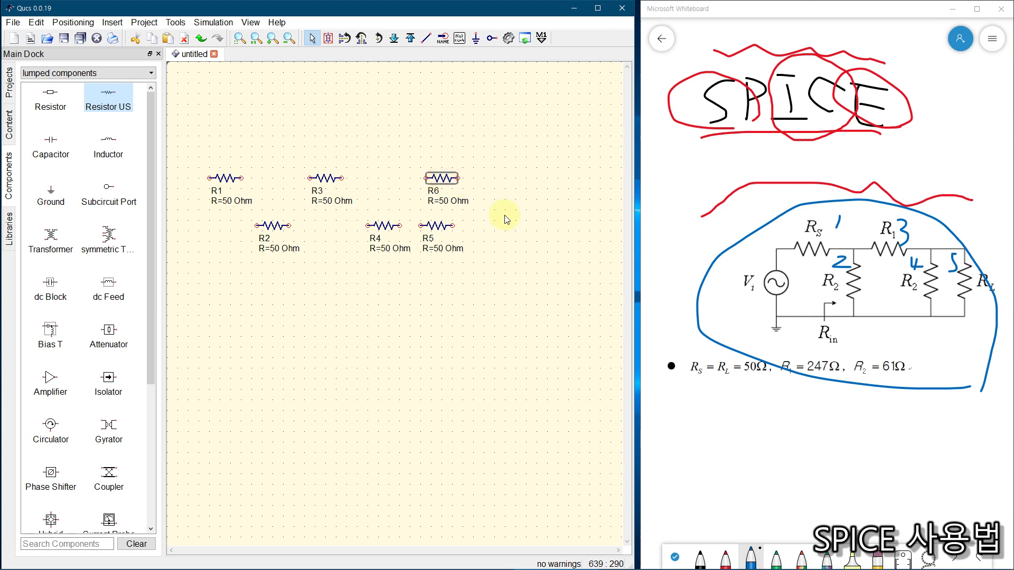
pyautogui.press('Delete')
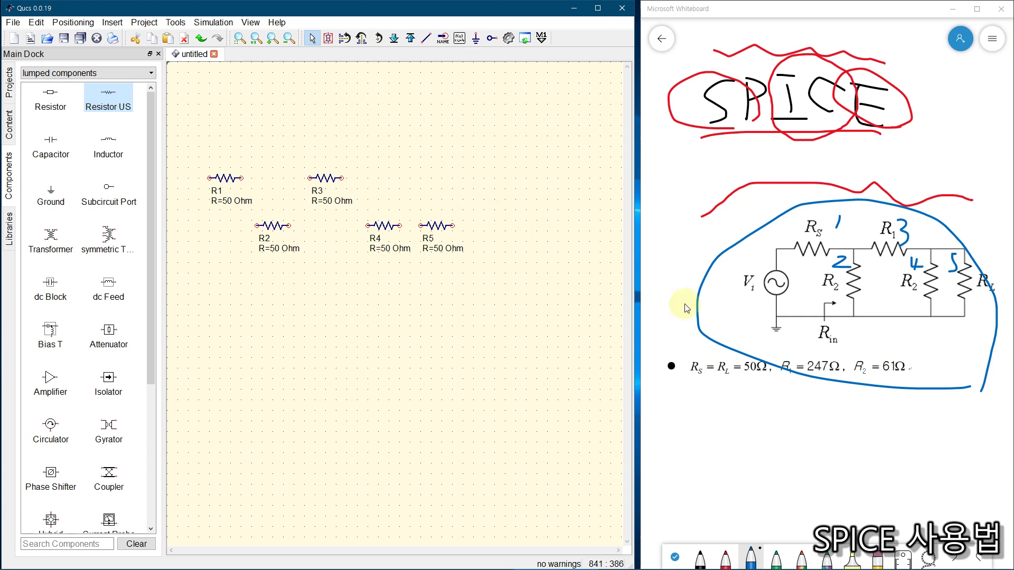
# Step: Mark the three vertical resistors R2, R2 and RL on the Whiteboard circuit with green check marks
pyautogui.click(776, 556)
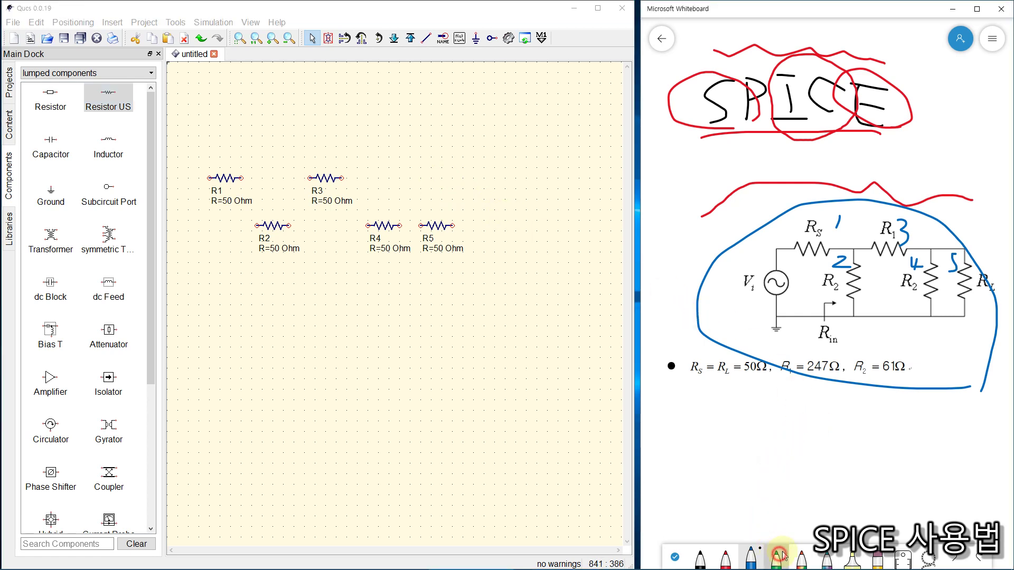
pyautogui.moveTo(847, 301); pyautogui.dragTo(867, 299)
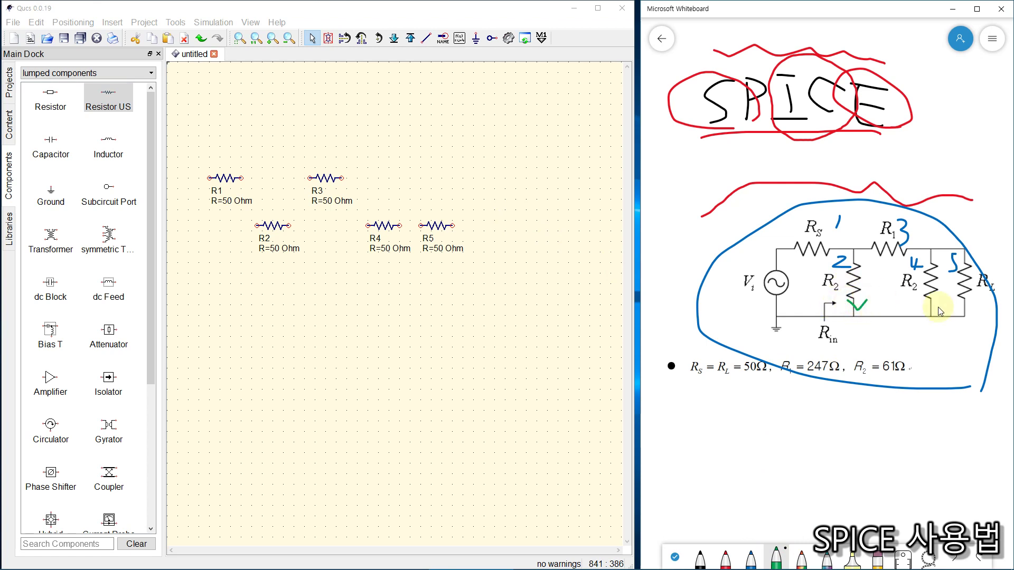
pyautogui.moveTo(937, 306); pyautogui.dragTo(970, 301)
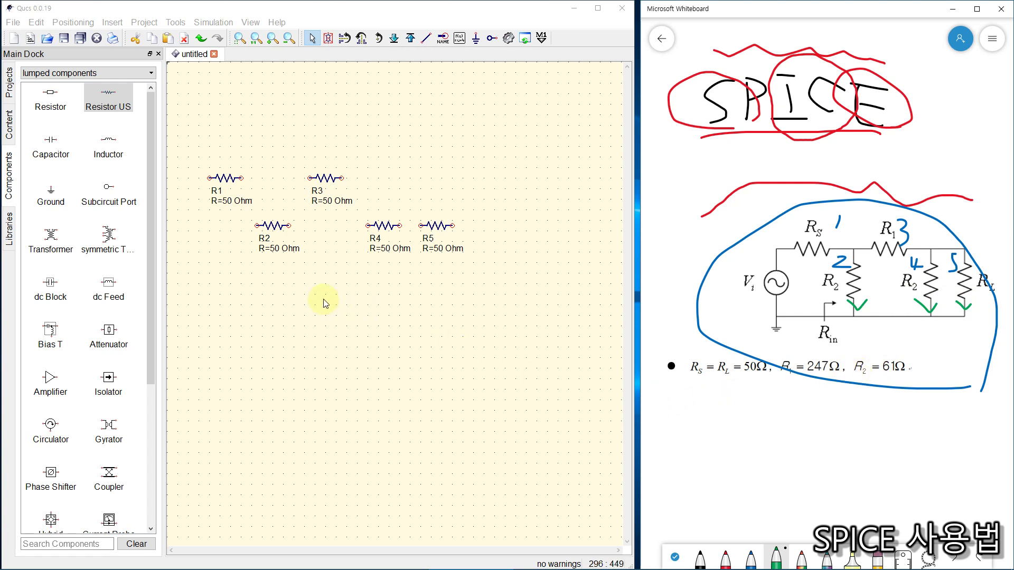
# Step: Rotate resistors R2, R4 and R5 in the Qucs schematic so they stand vertically
pyautogui.click(277, 230)
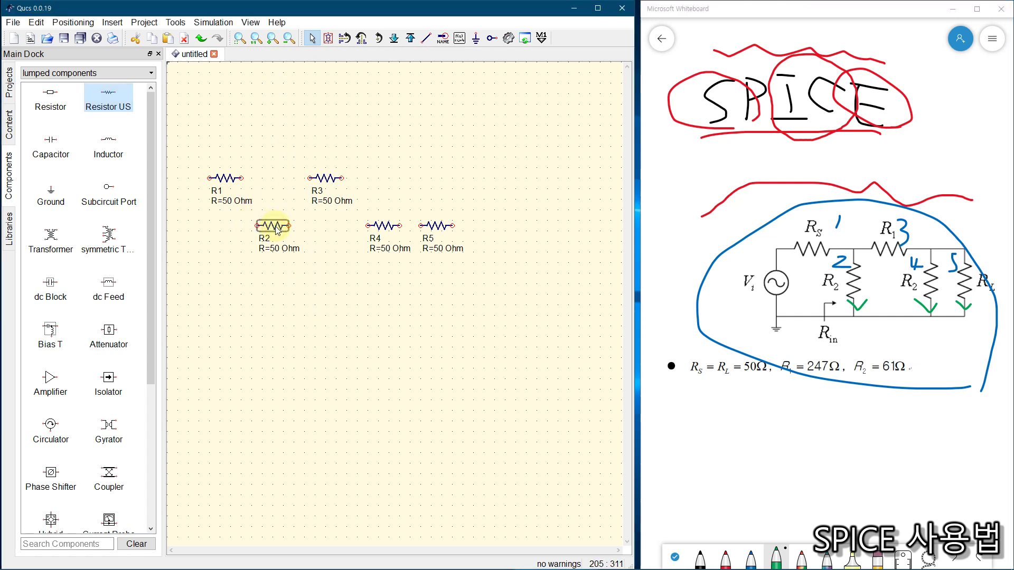
pyautogui.rightClick(277, 230)
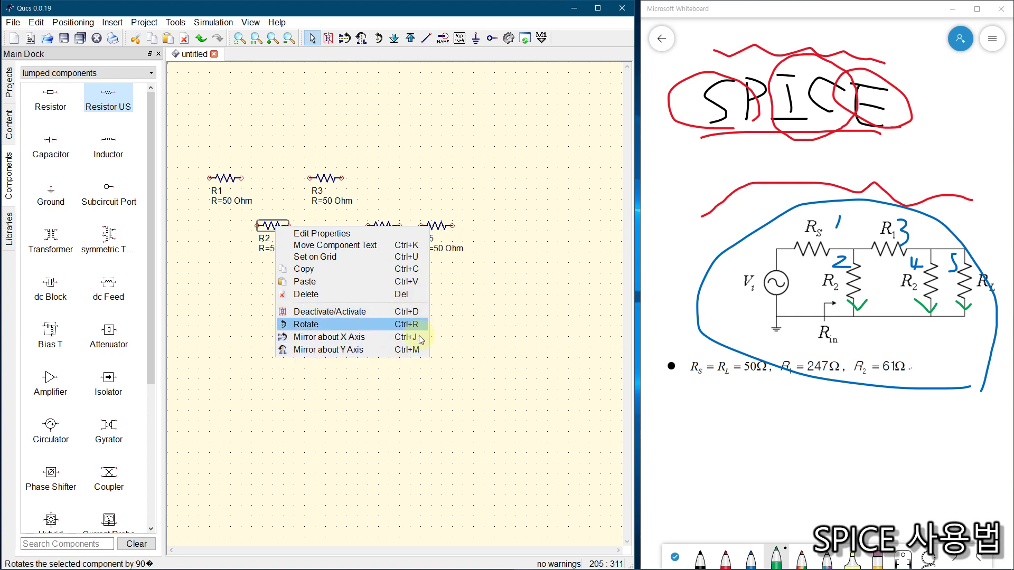
pyautogui.click(320, 326)
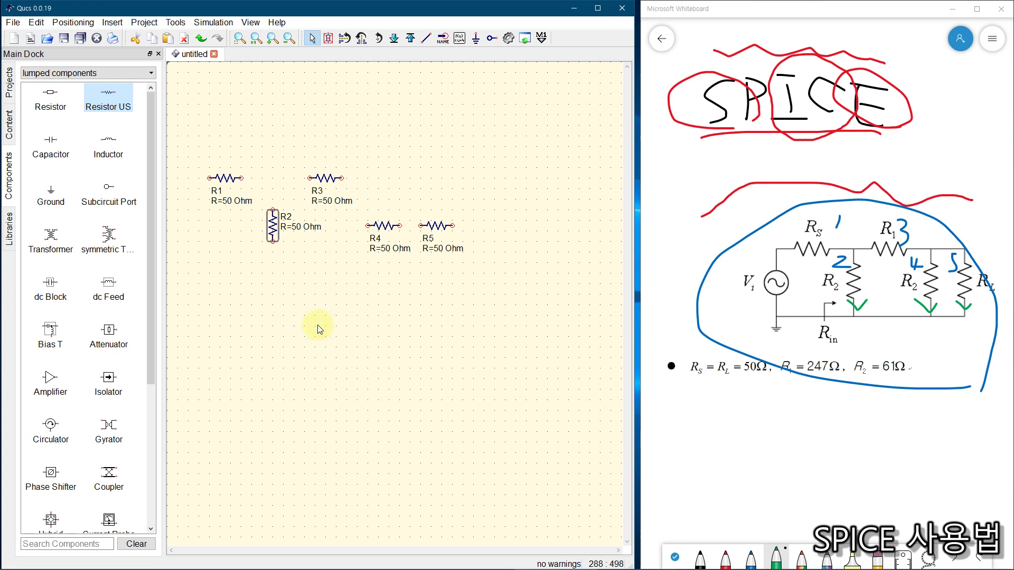
pyautogui.click(317, 324)
pyautogui.click(387, 227)
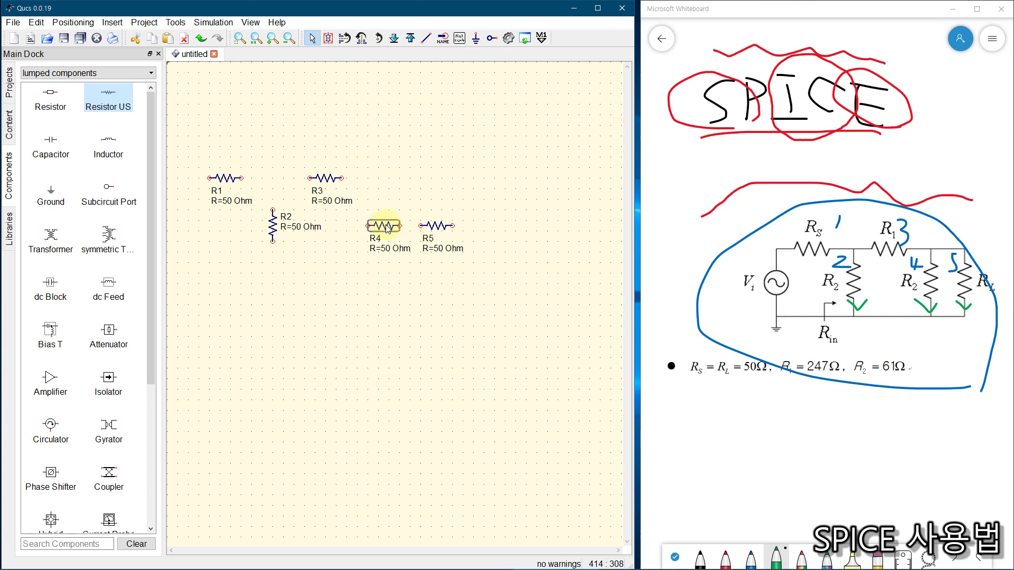
pyautogui.hotkey('ctrl', 'r')
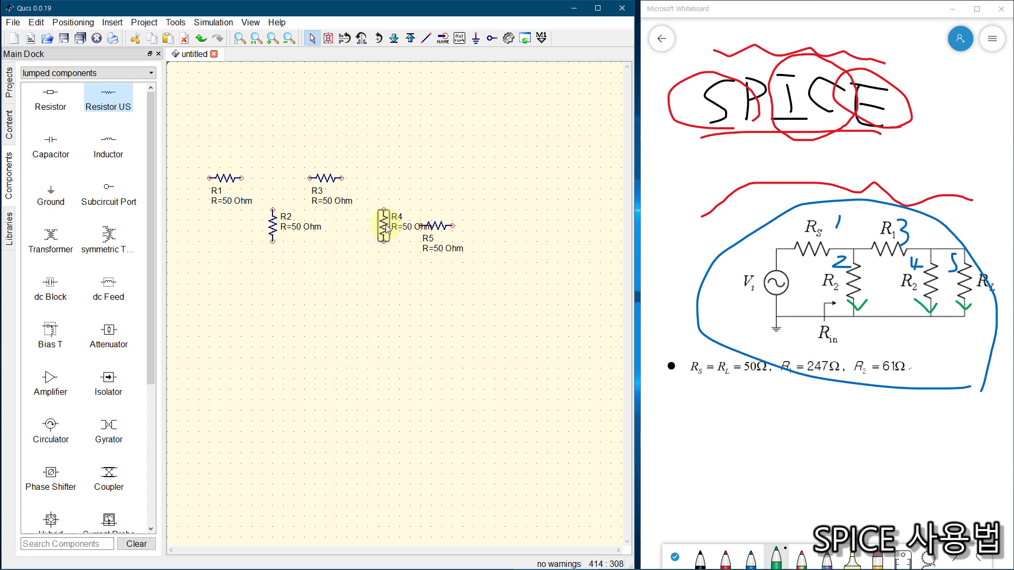
pyautogui.click(442, 227)
pyautogui.hotkey('ctrl', 'r')
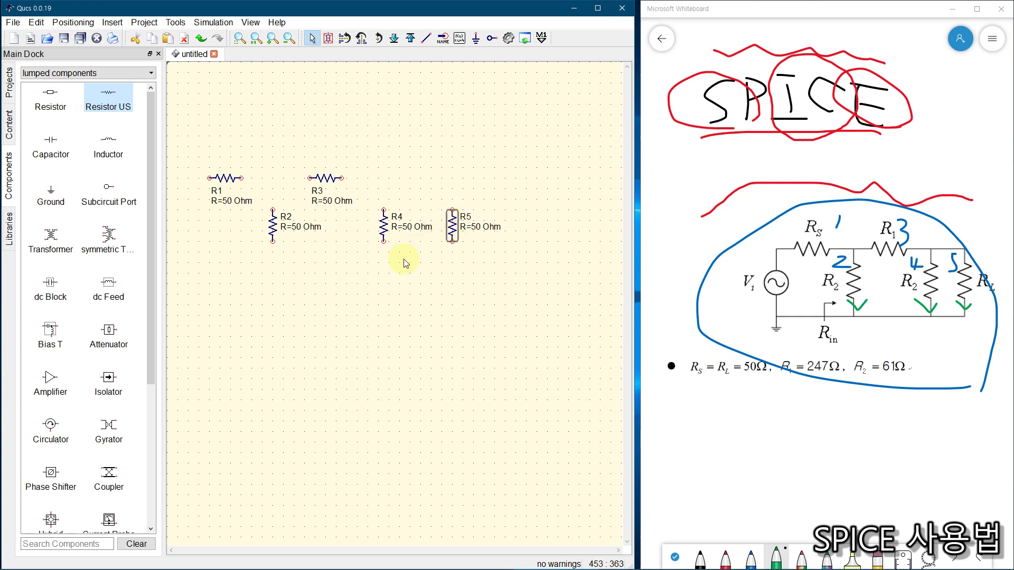
pyautogui.click(395, 279)
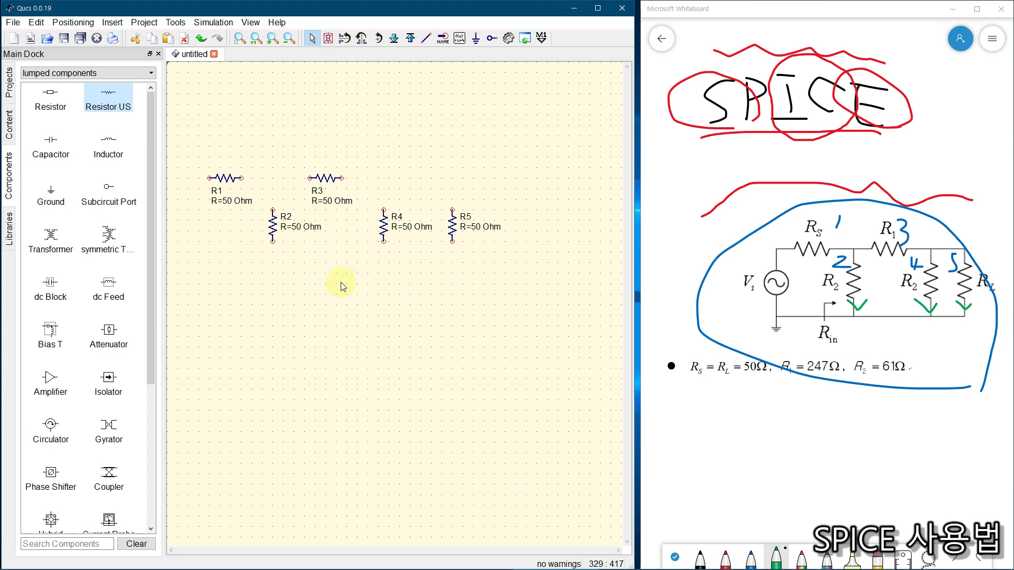
# Step: Circle the voltage source symbol Vi on the Whiteboard circuit with the rainbow pen
pyautogui.click(239, 41)
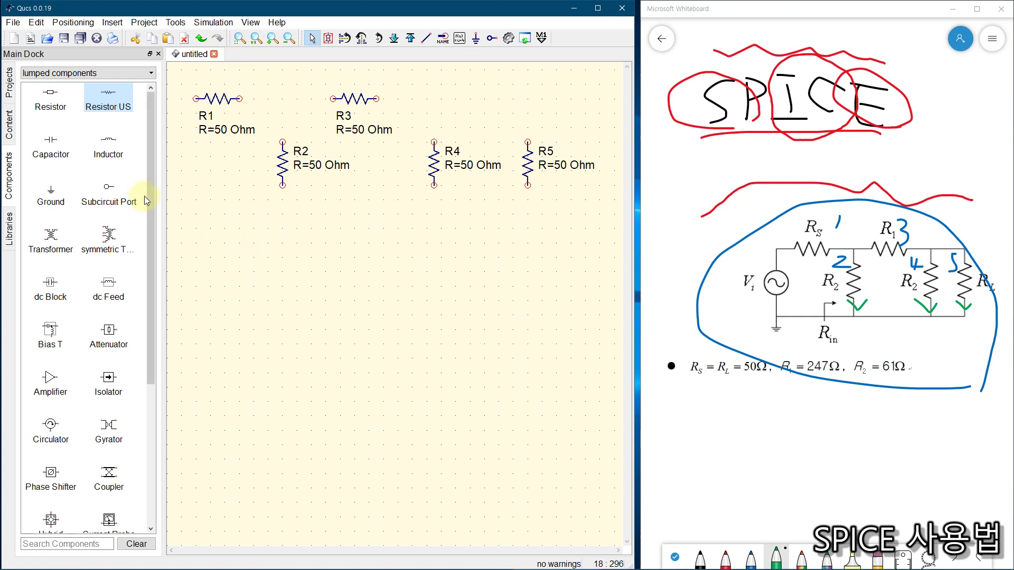
pyautogui.click(802, 557)
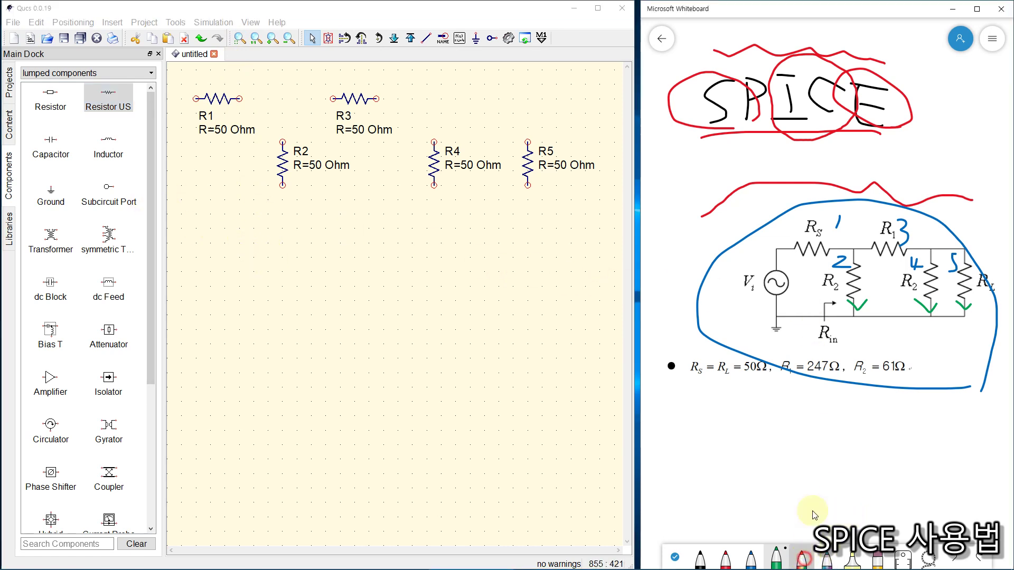
pyautogui.moveTo(782, 275)
pyautogui.mouseDown()
pyautogui.moveTo(795, 280)
pyautogui.moveTo(766, 304)
pyautogui.moveTo(790, 261)
pyautogui.moveTo(799, 268)
pyautogui.mouseUp()
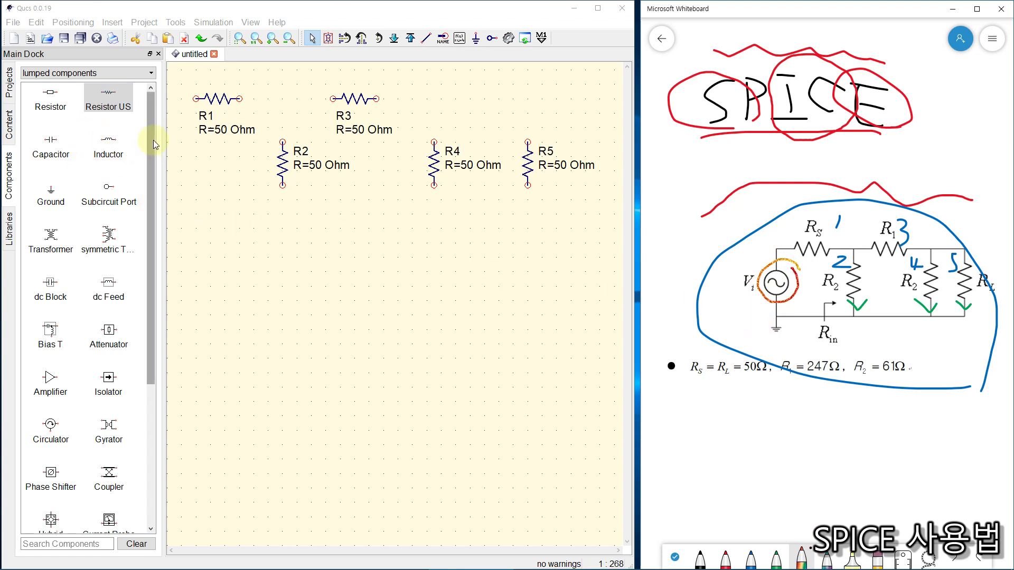
# Step: Show the sources component category in Qucs and place one dc voltage source beside R1
pyautogui.moveTo(153, 141); pyautogui.dragTo(165, 112)
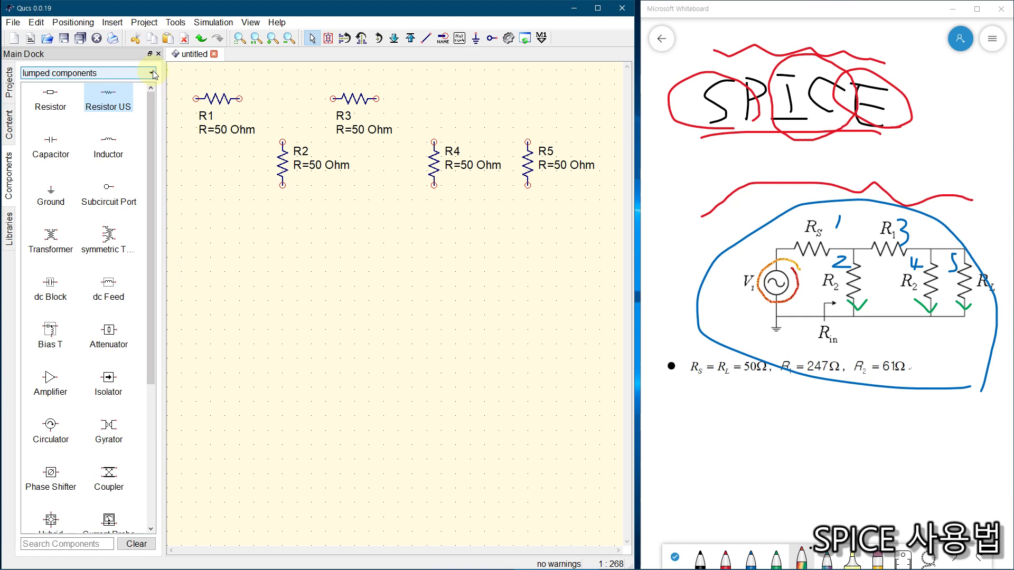
pyautogui.click(153, 73)
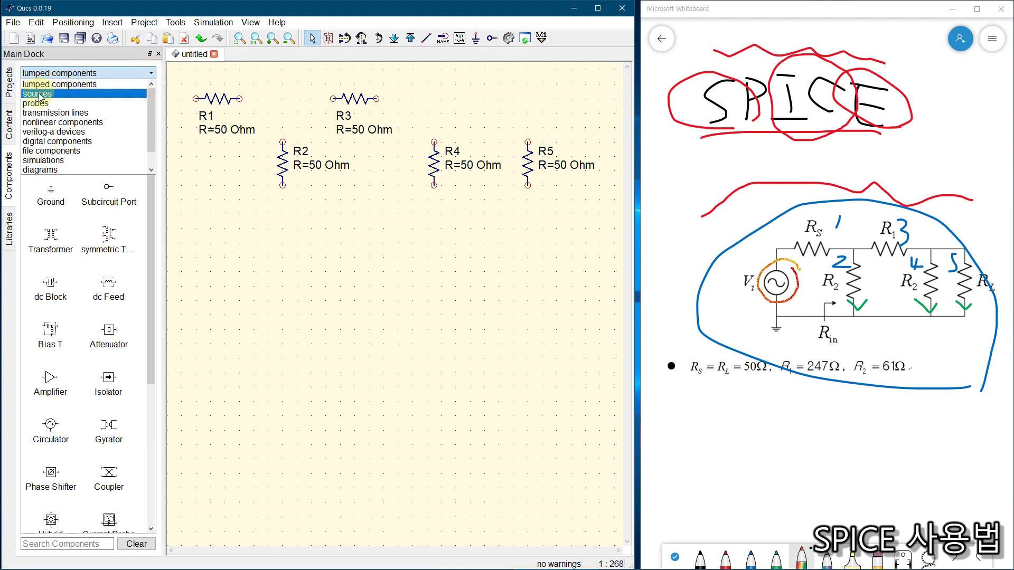
pyautogui.click(39, 95)
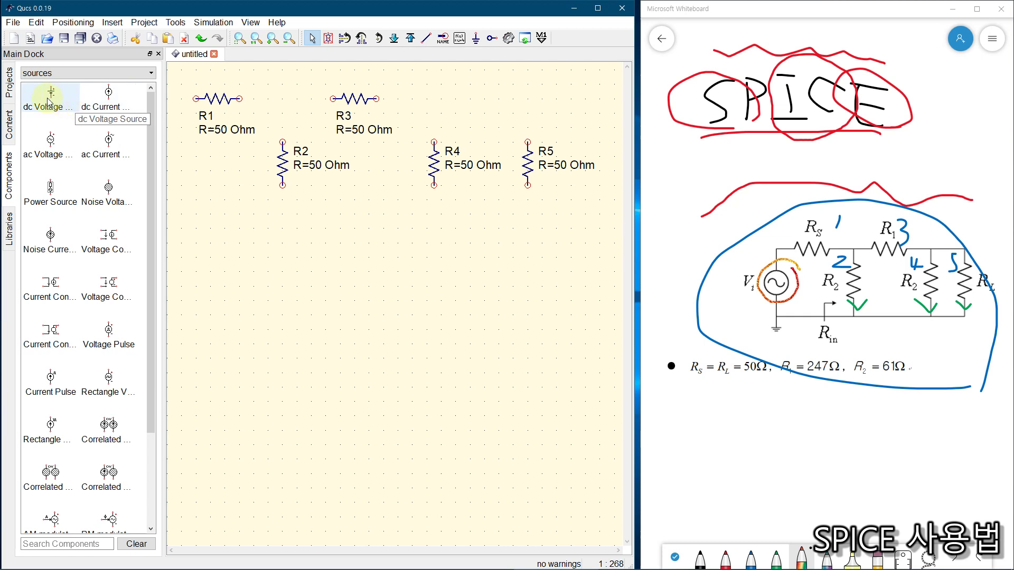
pyautogui.click(48, 103)
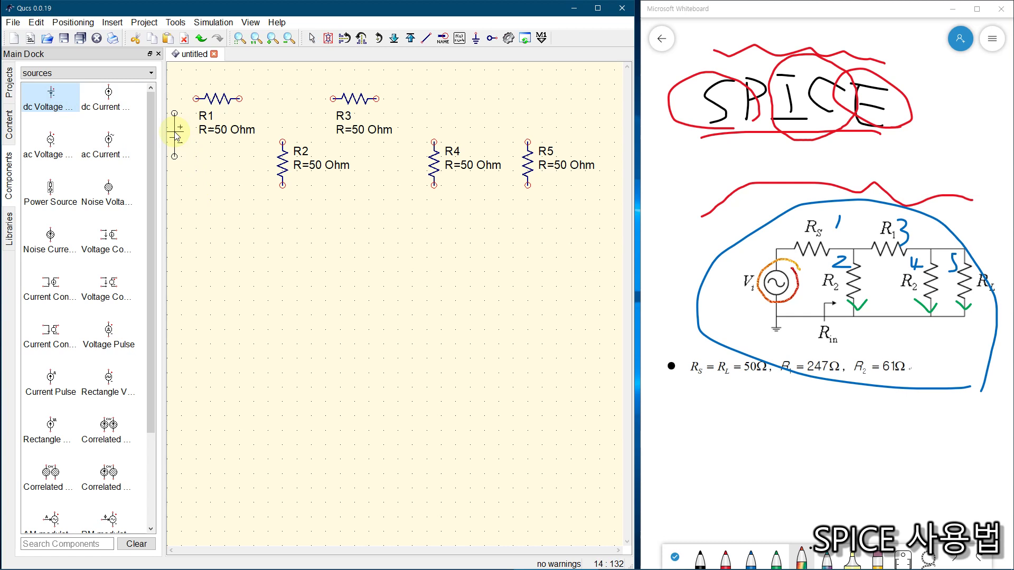
pyautogui.click(176, 136)
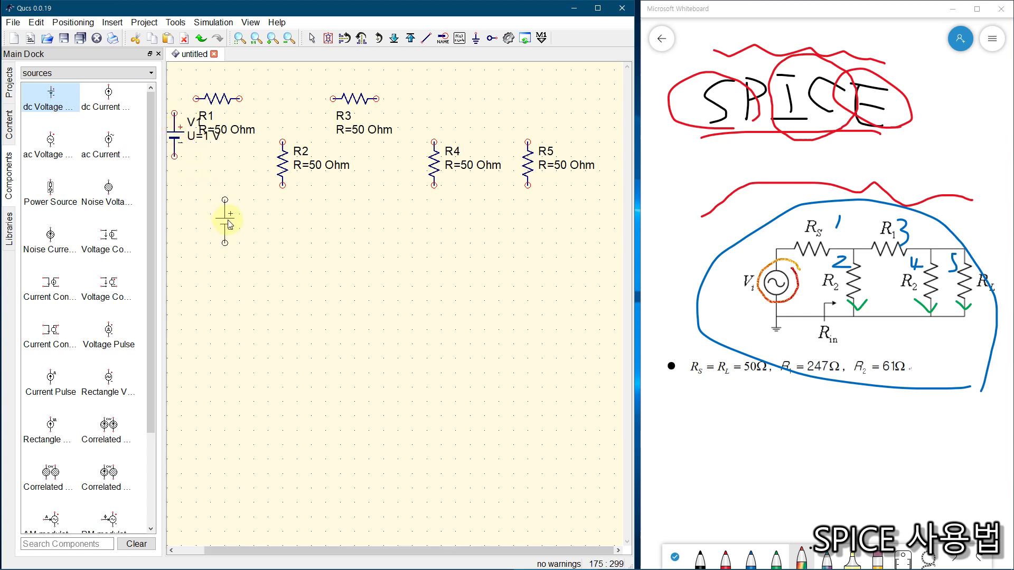
pyautogui.press('Escape')
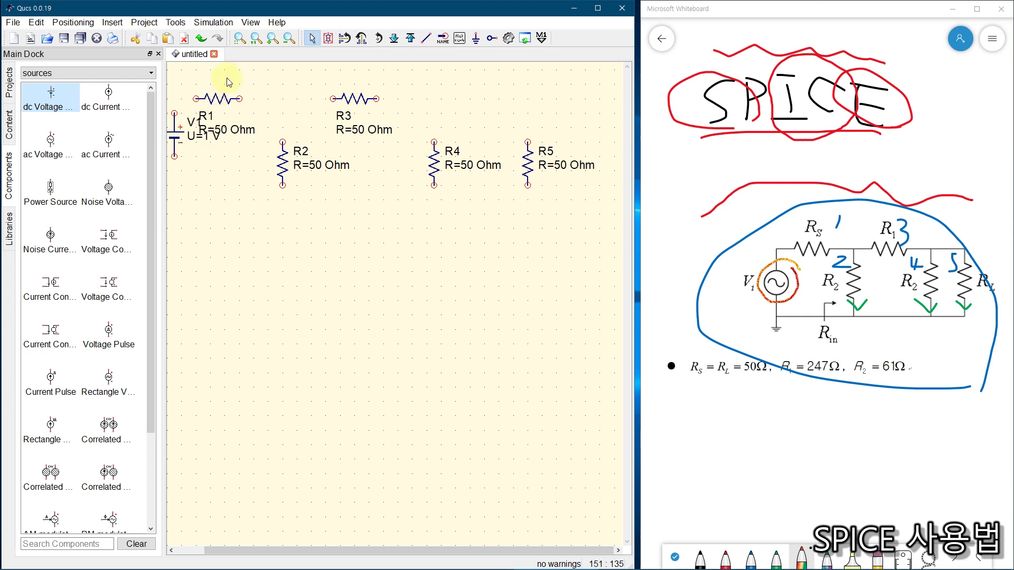
# Step: Move the dc voltage source V1 further left so its label no longer overlaps R1's text
pyautogui.click(238, 42)
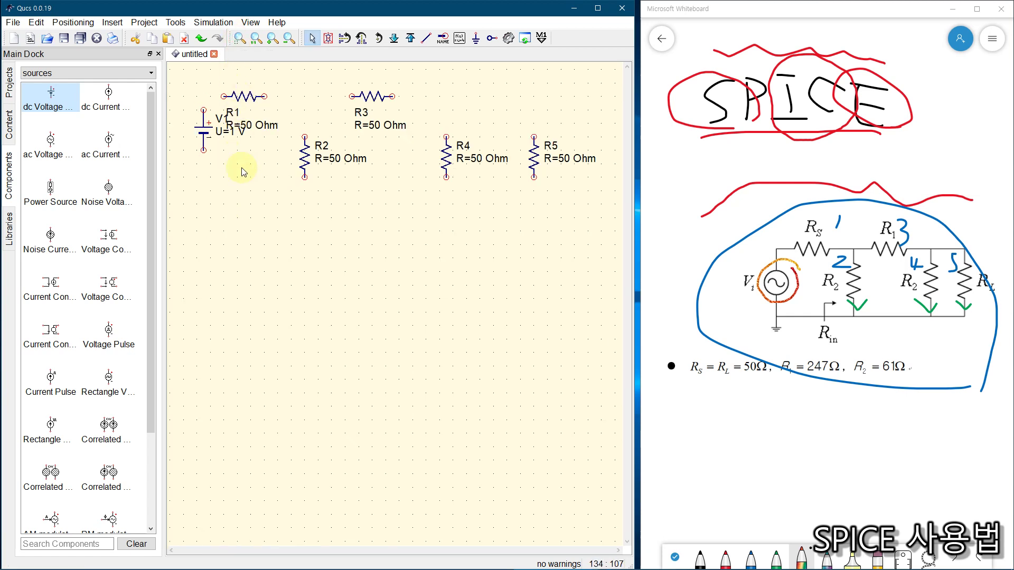
pyautogui.moveTo(194, 127); pyautogui.dragTo(176, 127)
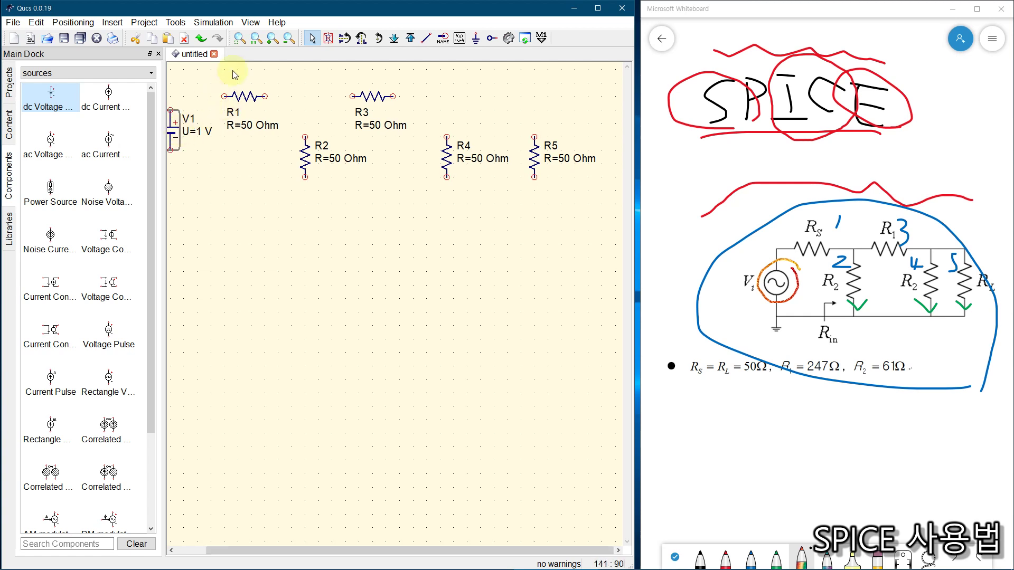
pyautogui.click(241, 39)
pyautogui.click(294, 233)
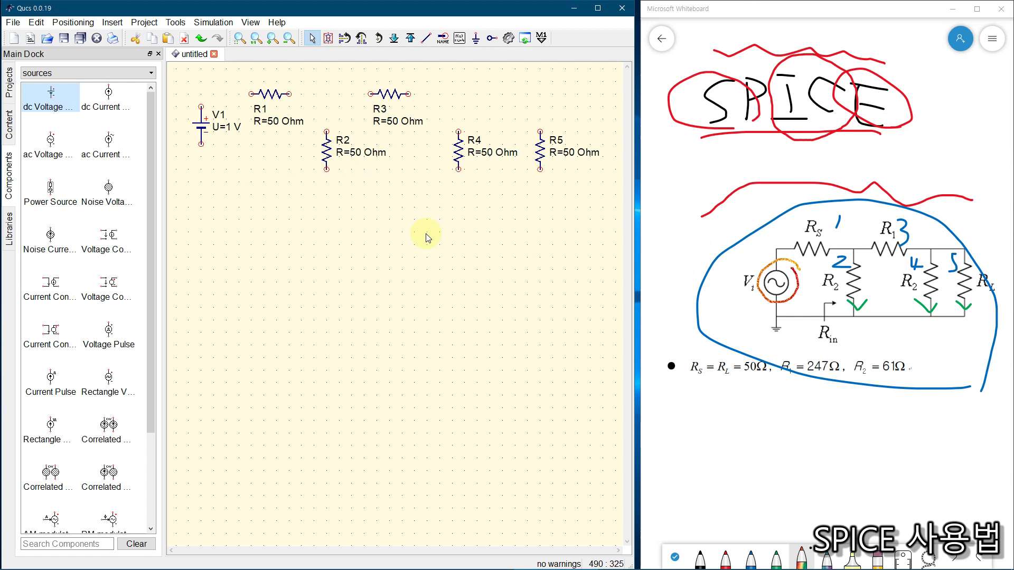
# Step: Wire the positive terminal of V1 to the left terminal of R1
pyautogui.click(426, 38)
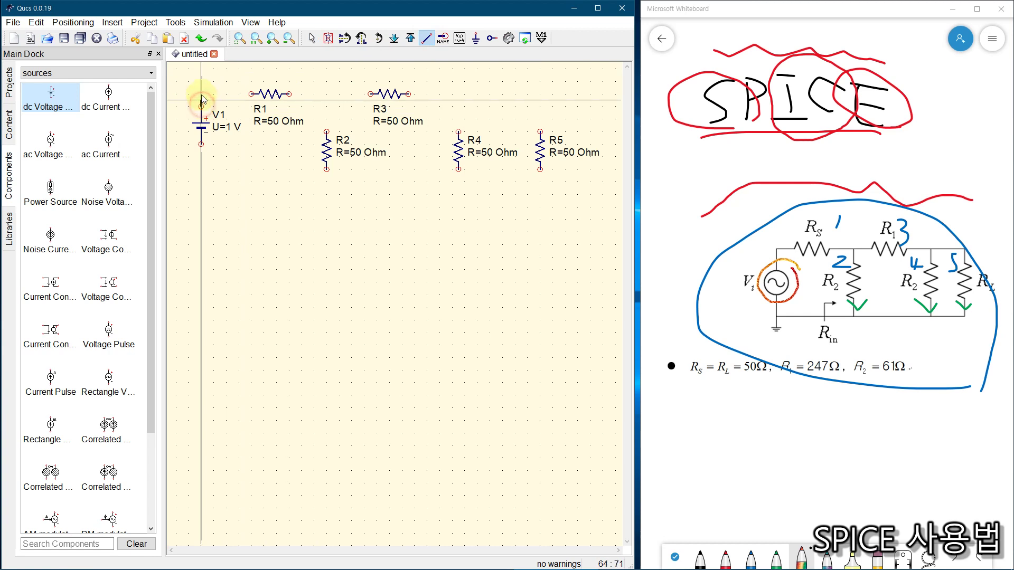
pyautogui.click(202, 94)
pyautogui.click(251, 94)
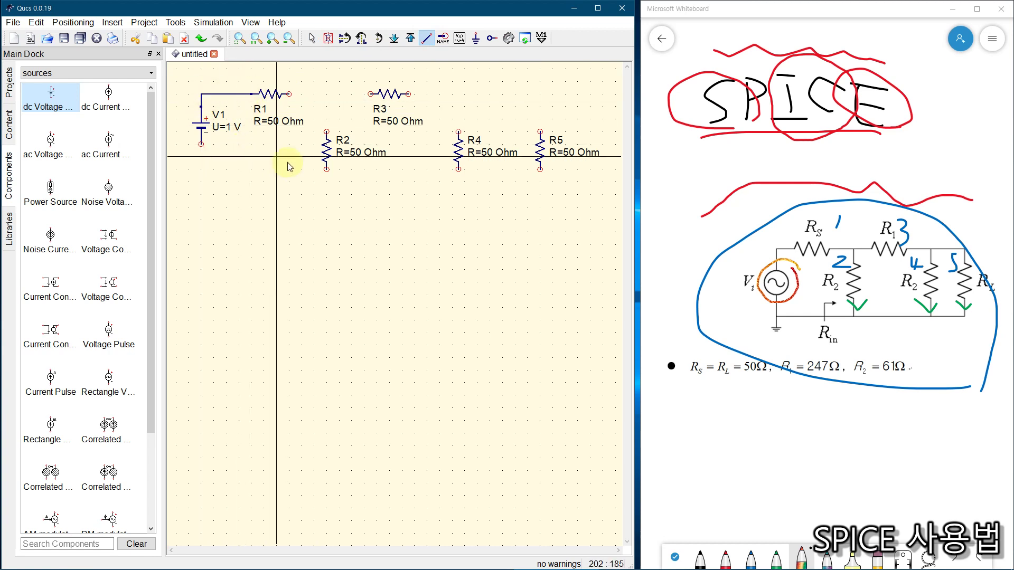
pyautogui.press('Escape')
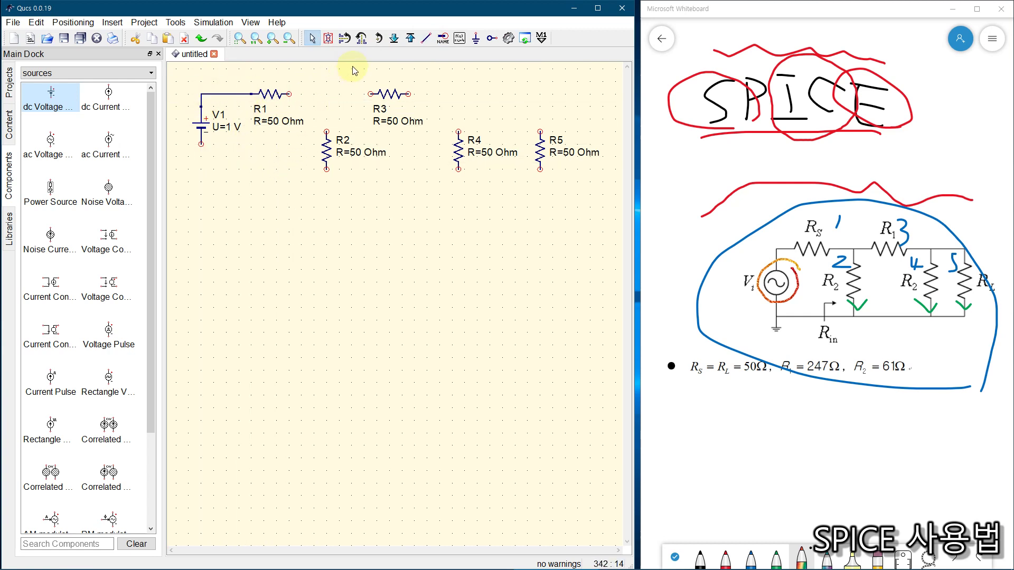
# Step: Wire the right terminal of R1 straight across to the left terminal of R3
pyautogui.click(427, 39)
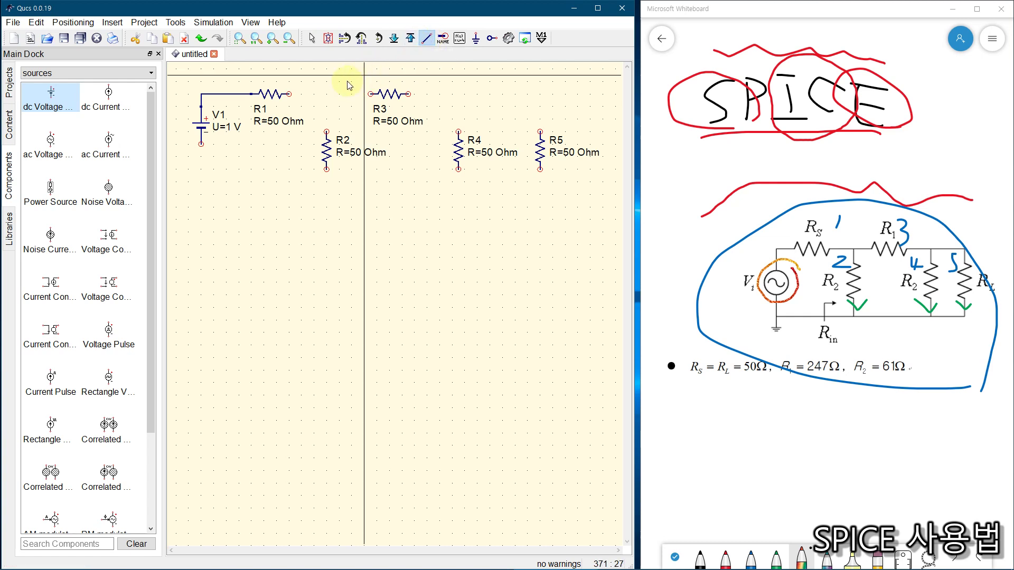
pyautogui.click(289, 95)
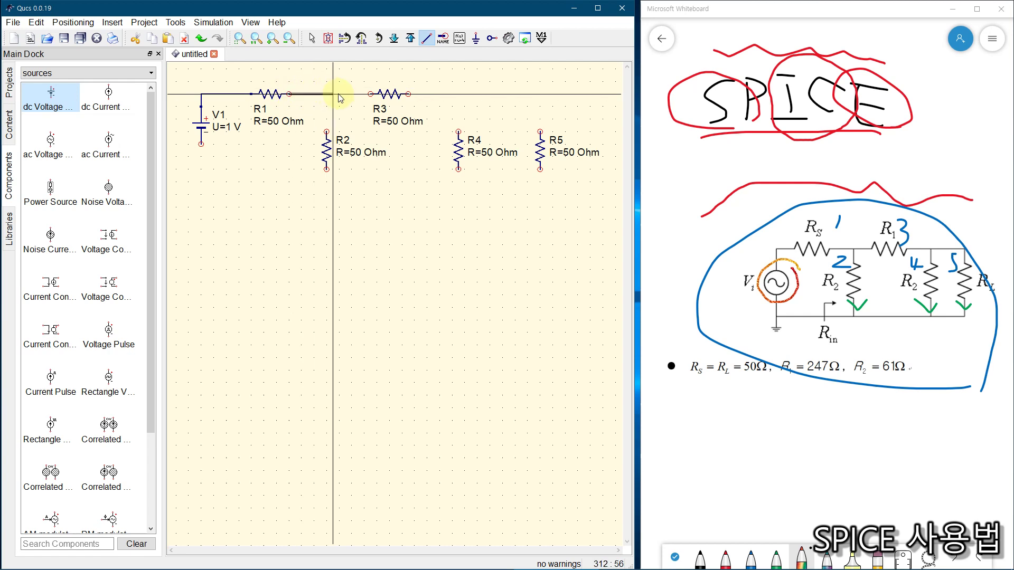
pyautogui.click(371, 95)
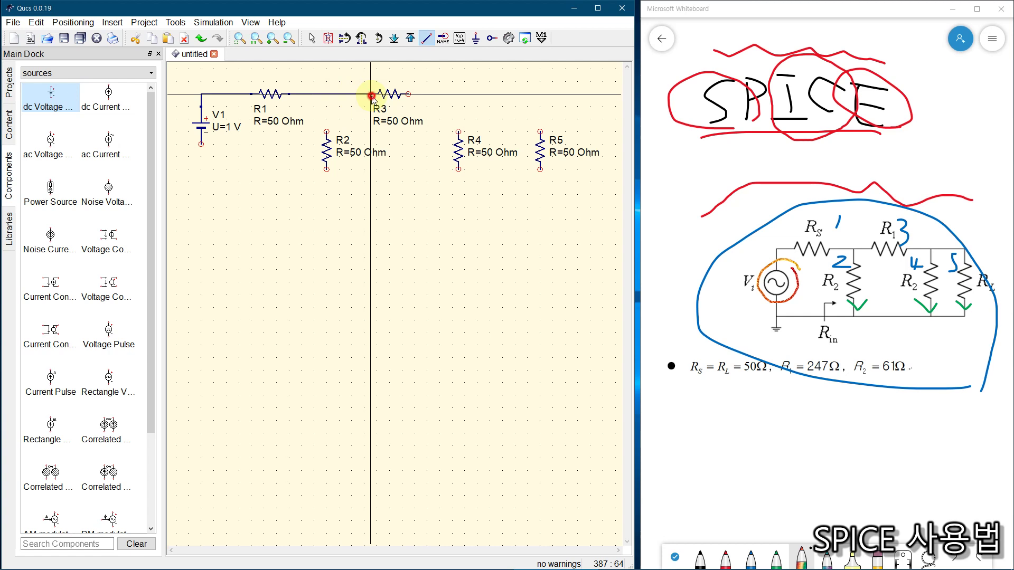
# Step: Wire the right terminal of R3 across and down to the upper terminal of R5
pyautogui.click(407, 96)
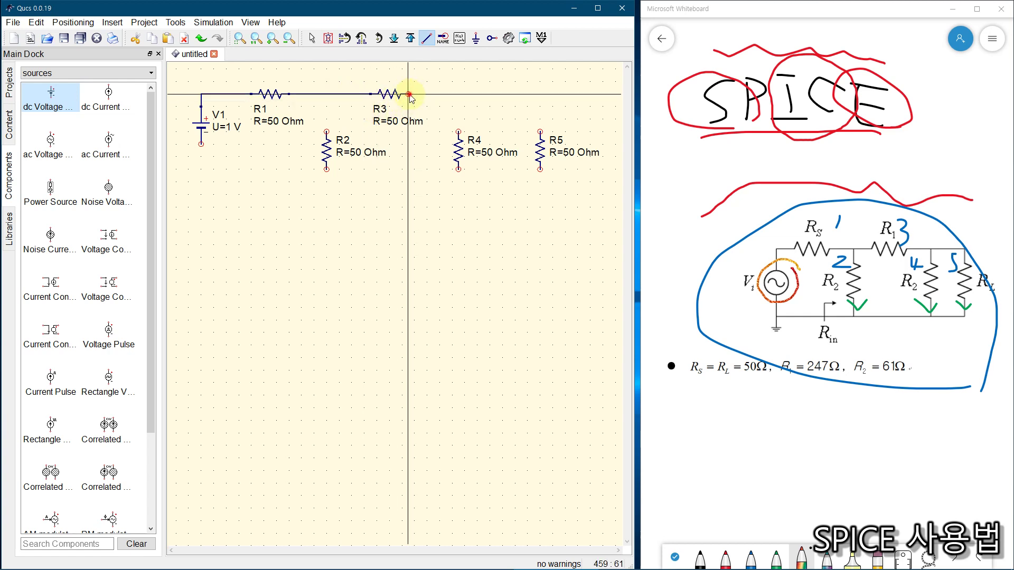
pyautogui.click(543, 101)
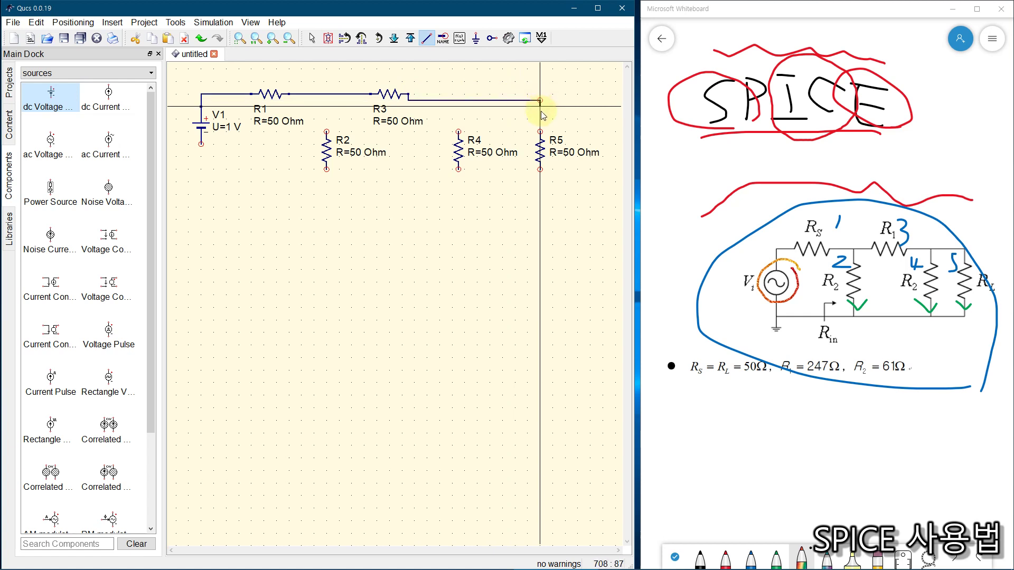
pyautogui.click(541, 132)
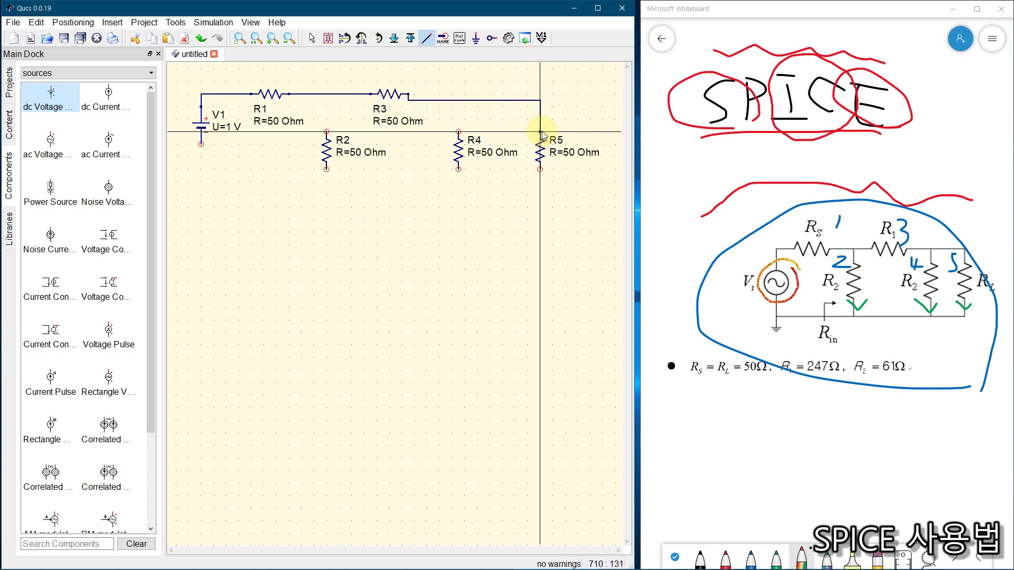
# Step: Wire R4's upper terminal to the R3–R5 wire and R2's upper terminal to the R1–R3 wire
pyautogui.click(459, 132)
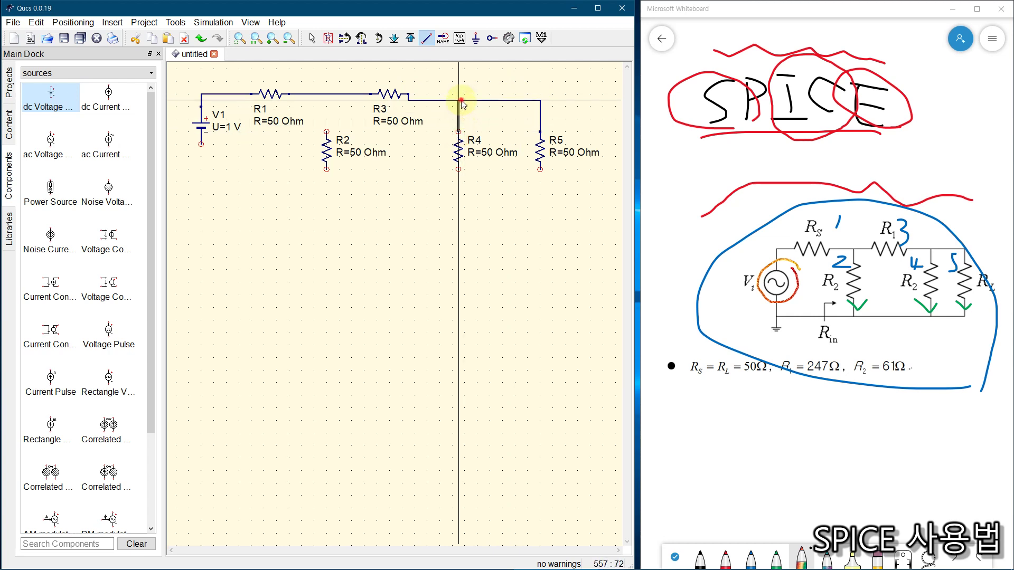
pyautogui.click(459, 100)
pyautogui.click(326, 94)
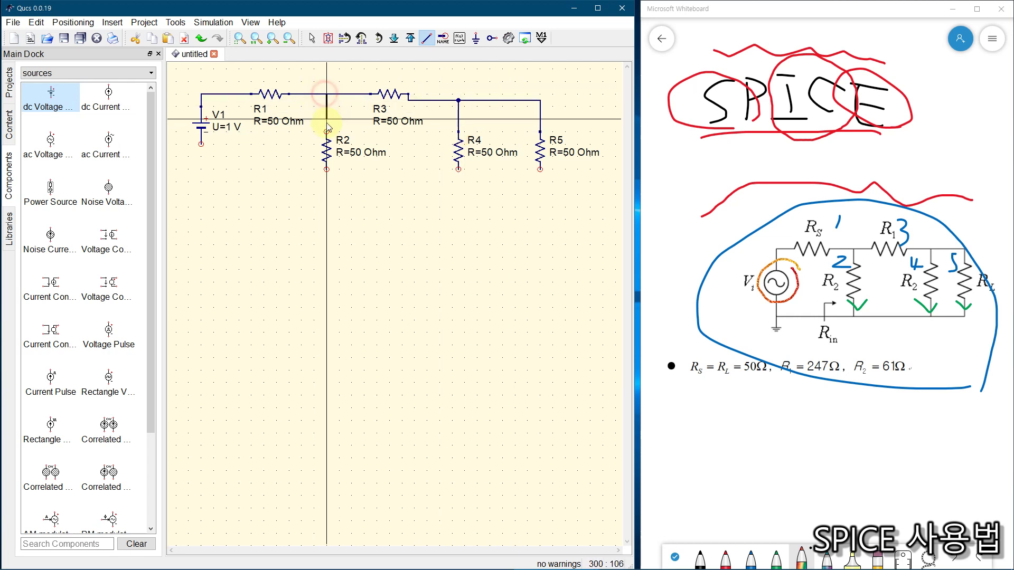
pyautogui.click(326, 132)
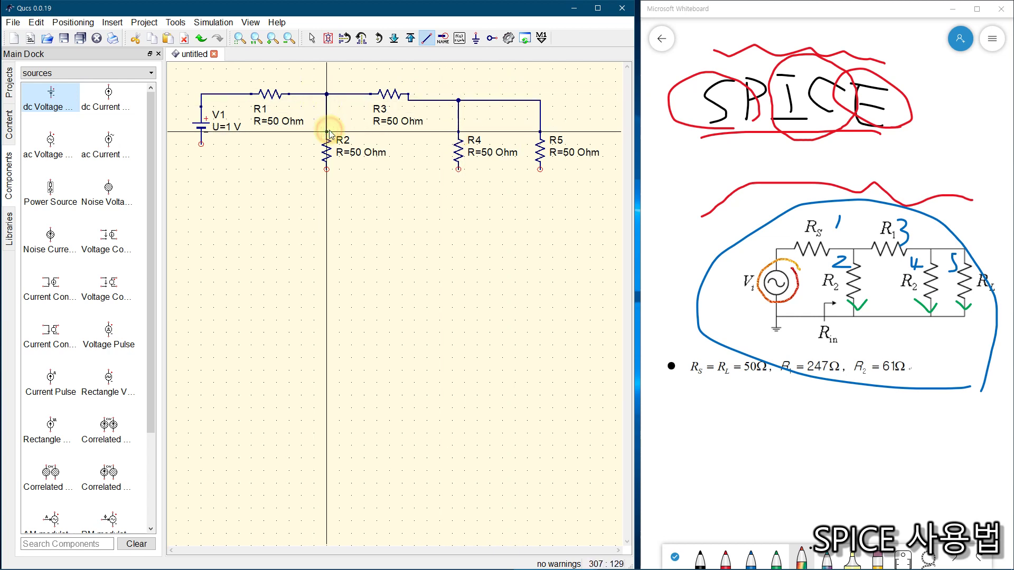
# Step: Join the lower terminals of R2, R5 and R4 with a common horizontal wire beneath the resistors
pyautogui.click(327, 169)
pyautogui.click(326, 188)
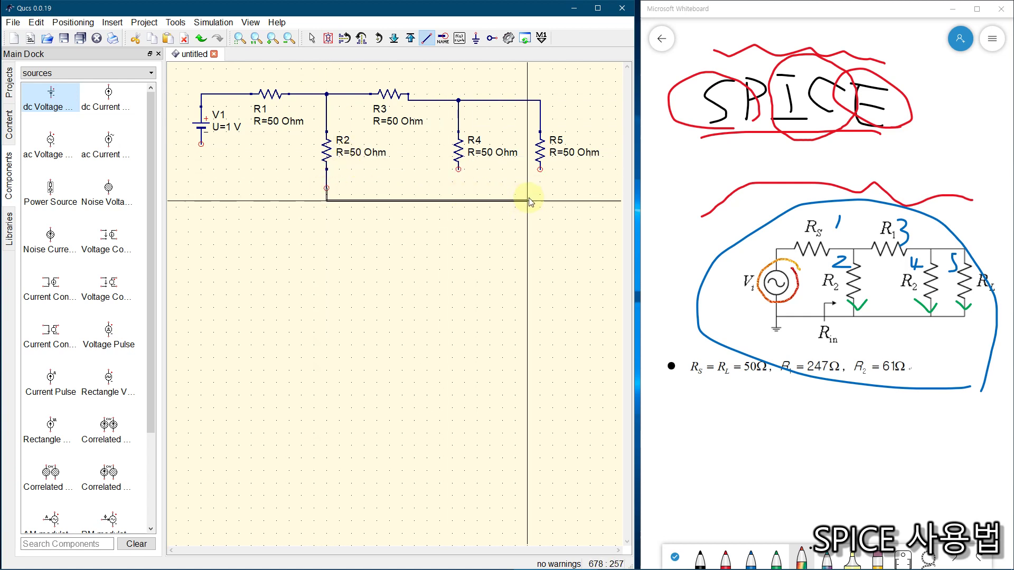
pyautogui.click(540, 172)
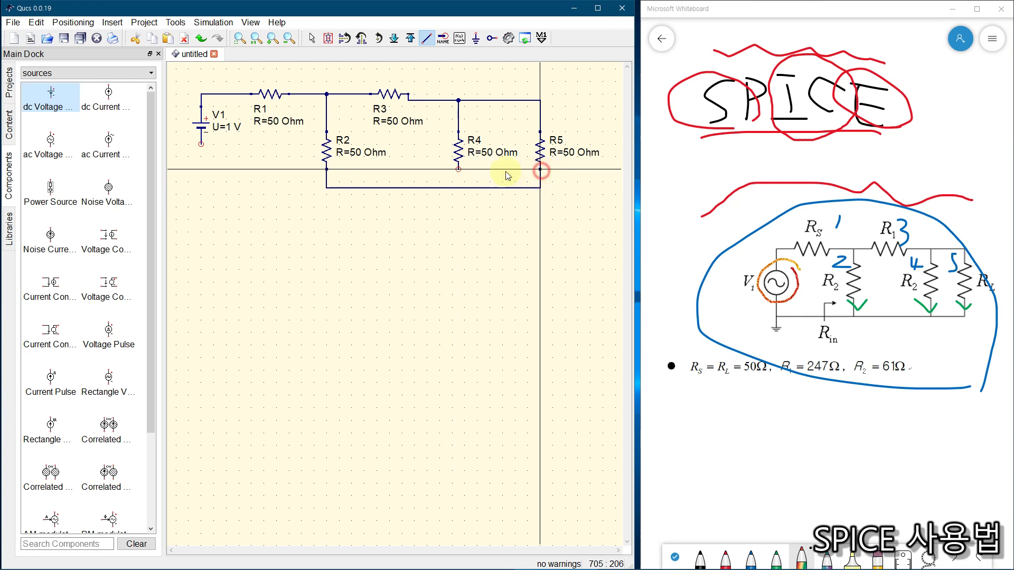
pyautogui.click(458, 188)
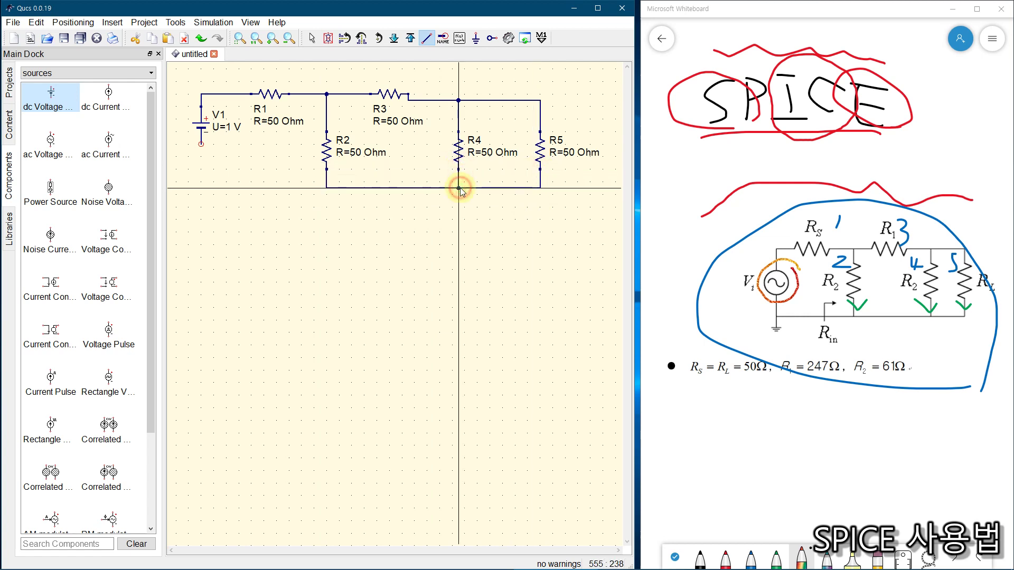
# Step: Extend the common lower wire from beneath R2 to the negative terminal of V1
pyautogui.click(327, 188)
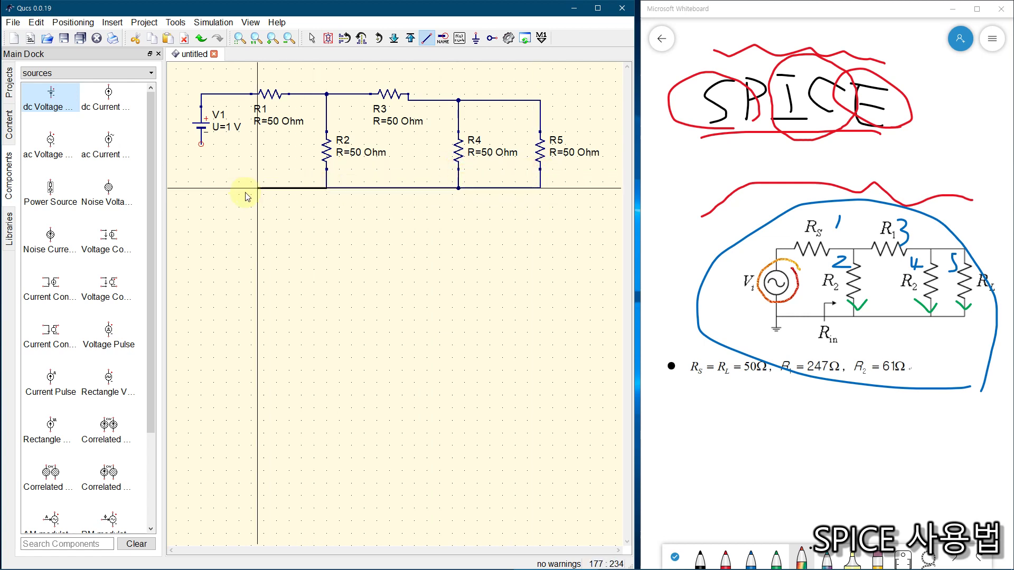
pyautogui.click(201, 188)
pyautogui.click(198, 143)
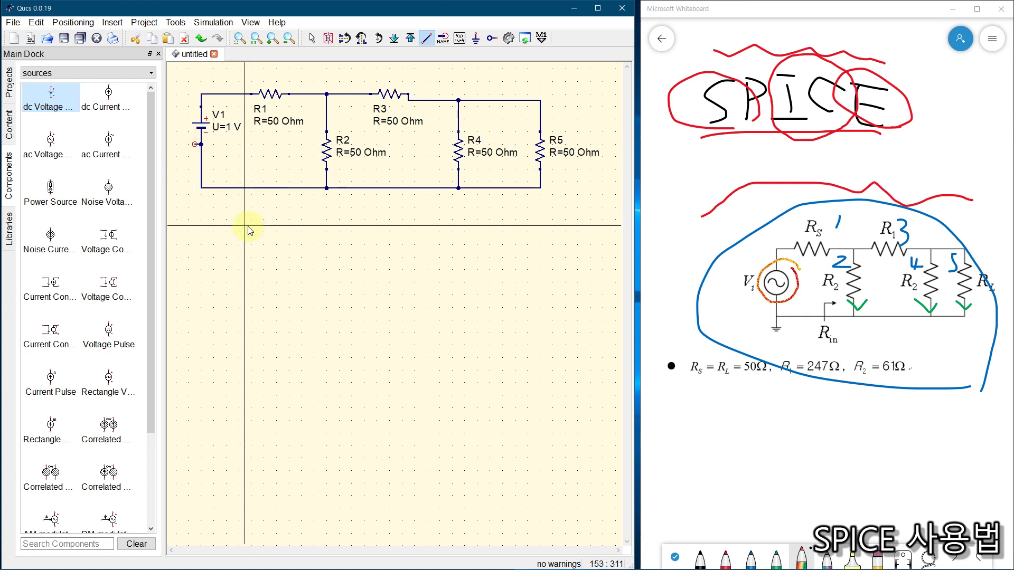
pyautogui.press('Escape')
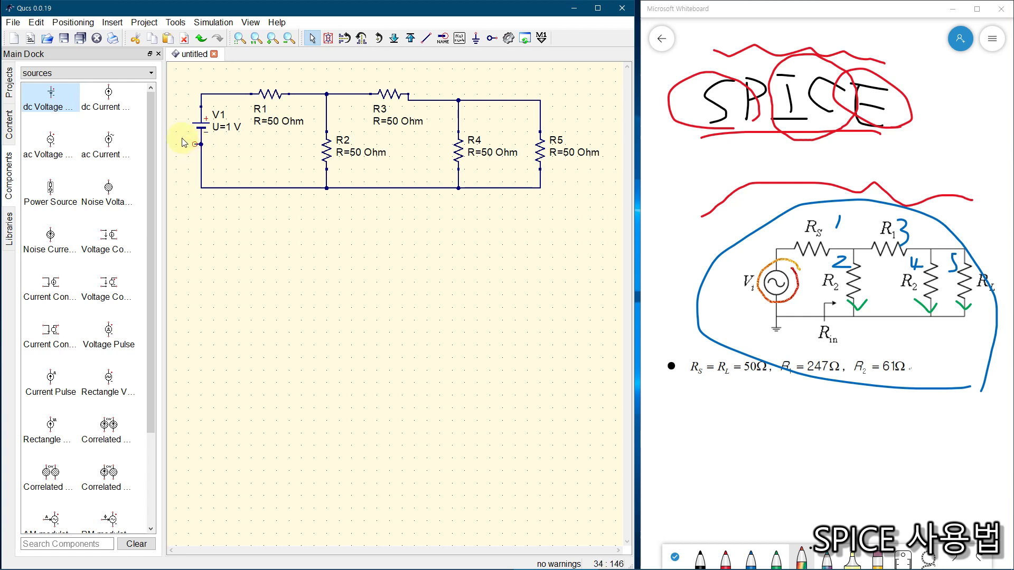
# Step: Delete the stray wire stub beside V1's negative terminal
pyautogui.moveTo(182, 138); pyautogui.dragTo(220, 152)
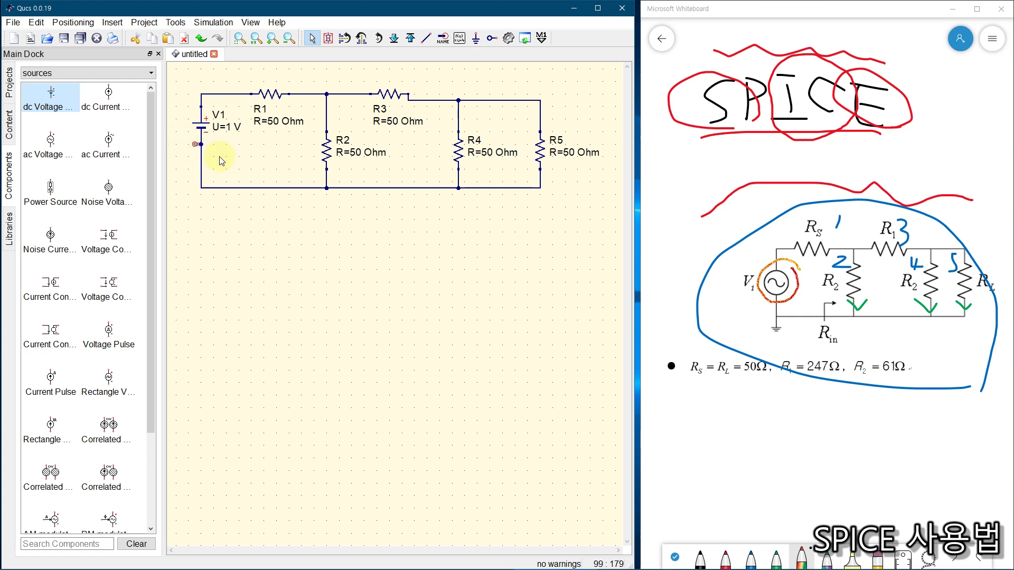
pyautogui.click(213, 246)
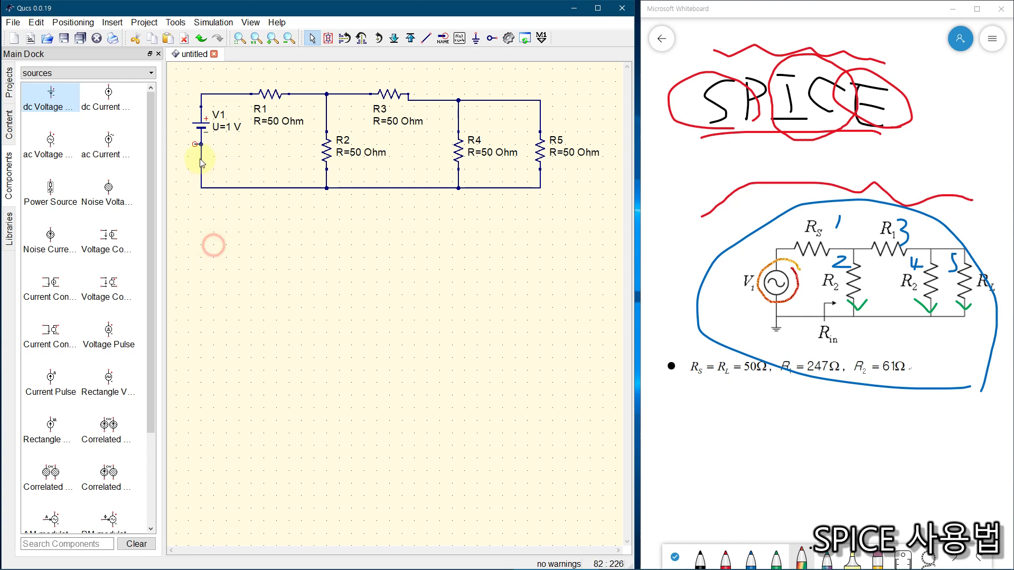
pyautogui.moveTo(180, 138); pyautogui.dragTo(204, 148)
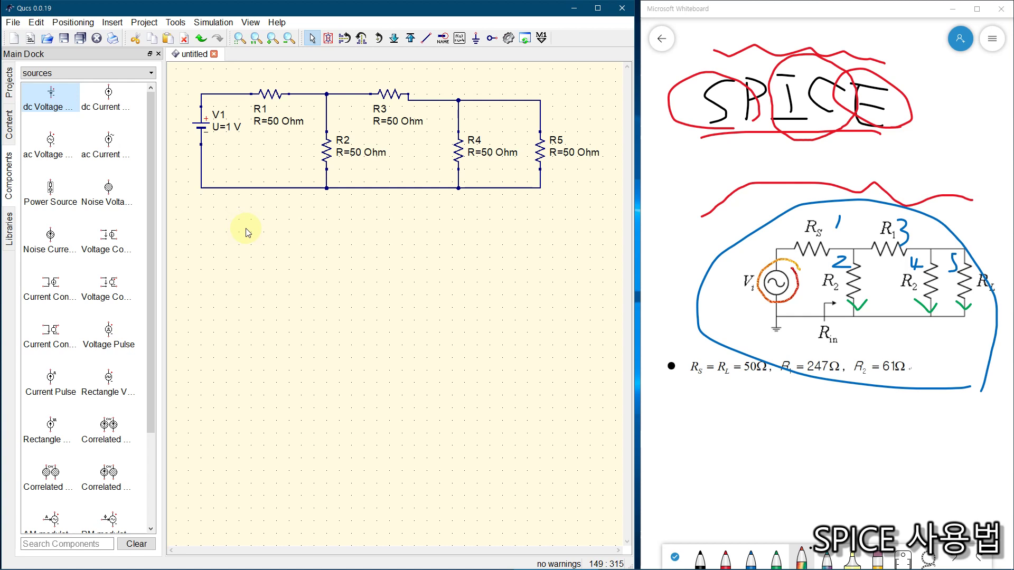
# Step: Move the voltage source V1 slightly down along its vertical wire
pyautogui.click(203, 130)
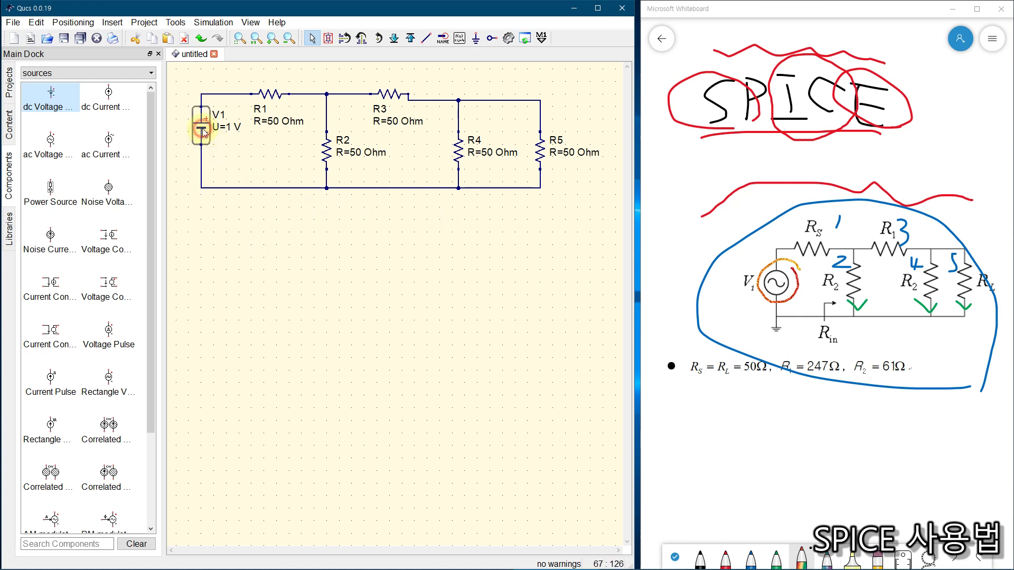
pyautogui.moveTo(203, 130); pyautogui.dragTo(199, 144)
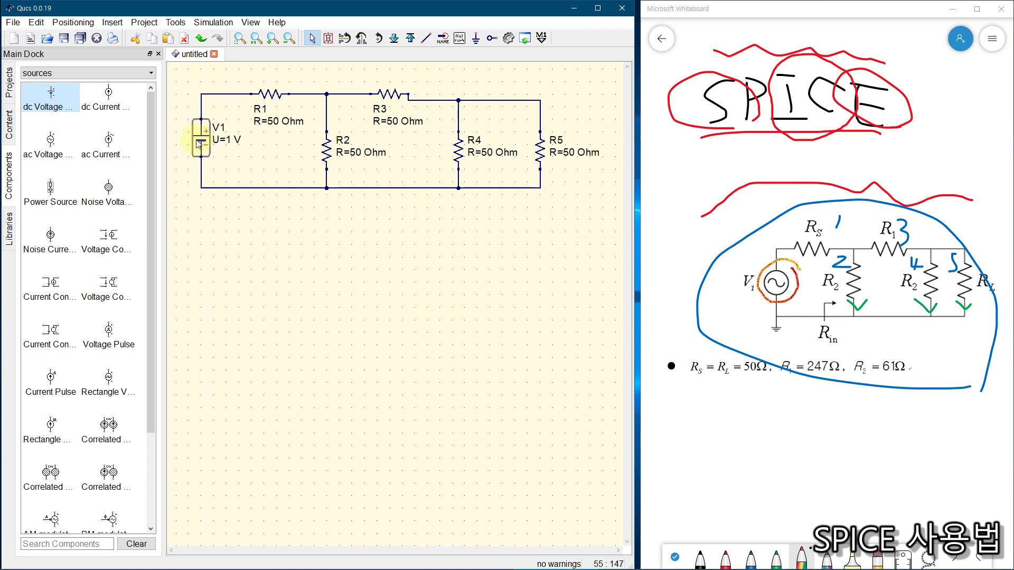
pyautogui.click(253, 243)
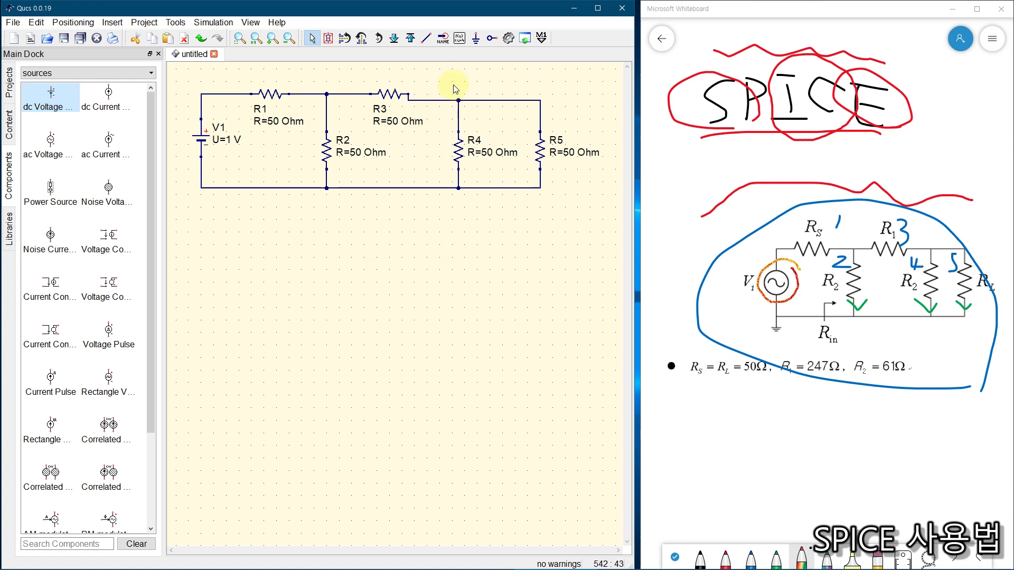
# Step: Place a ground symbol at the lower-left corner of the circuit, beneath V1
pyautogui.click(476, 40)
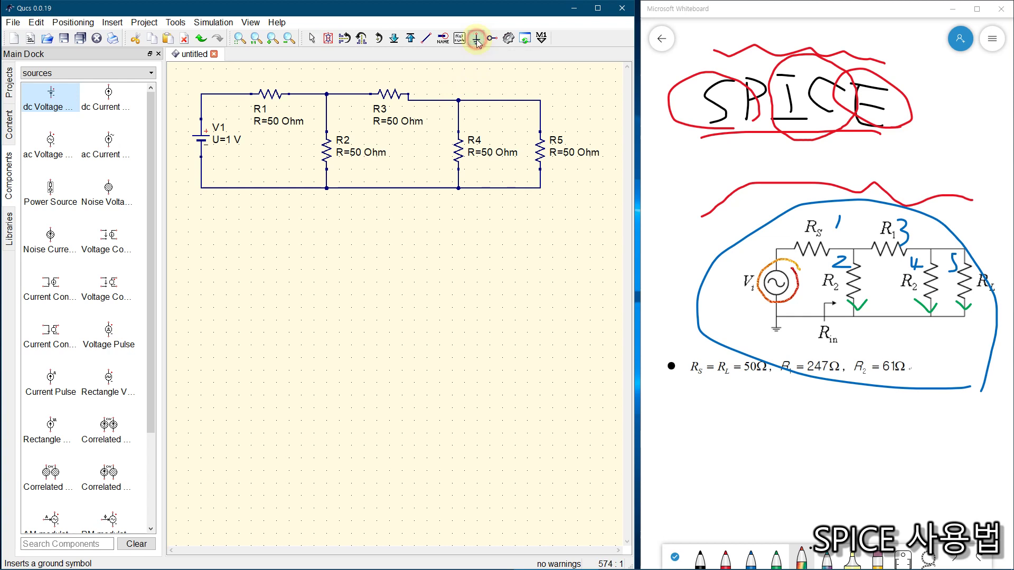
pyautogui.click(201, 190)
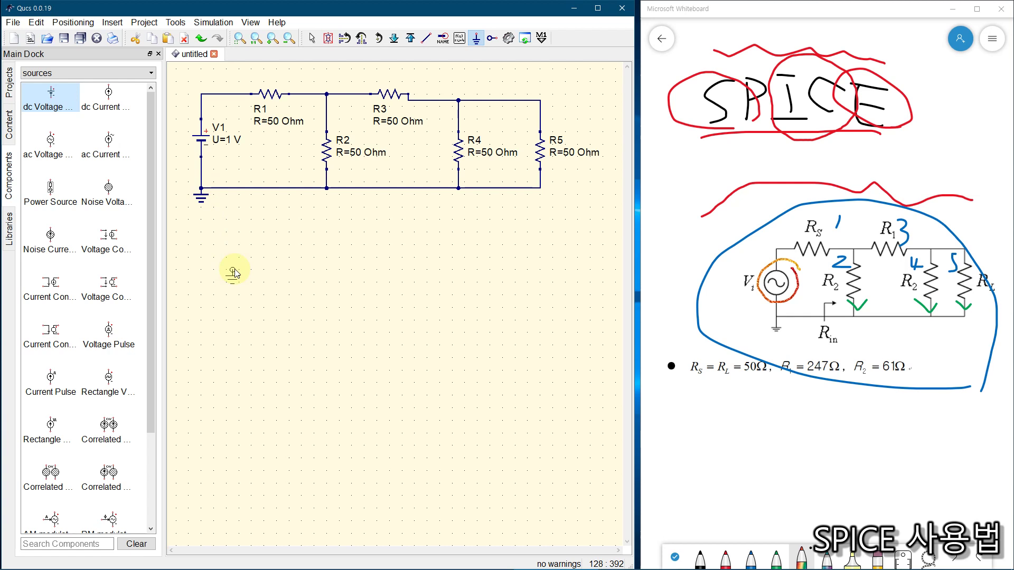
pyautogui.press('Escape')
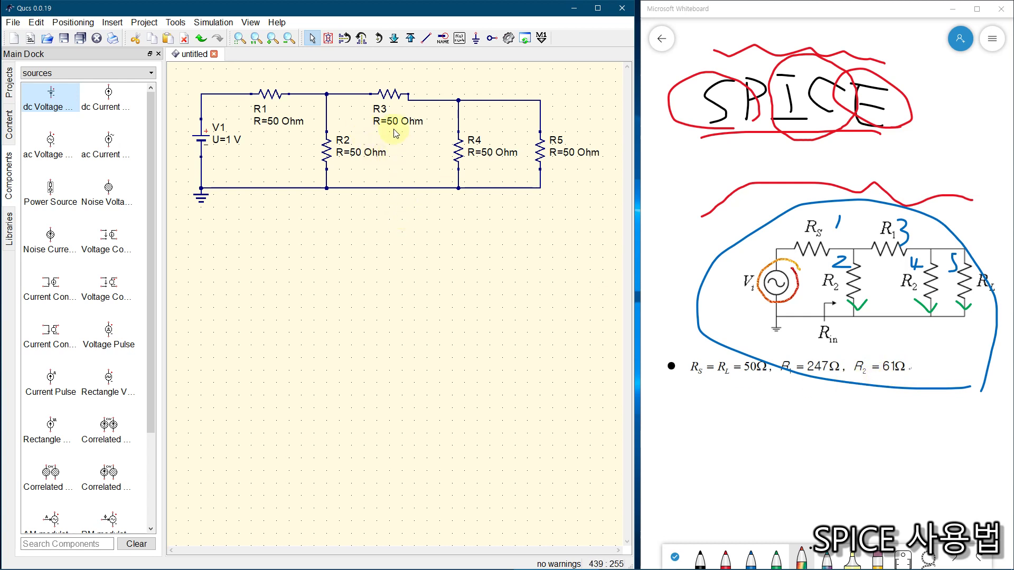
pyautogui.click(391, 96)
pyautogui.rightClick(395, 98)
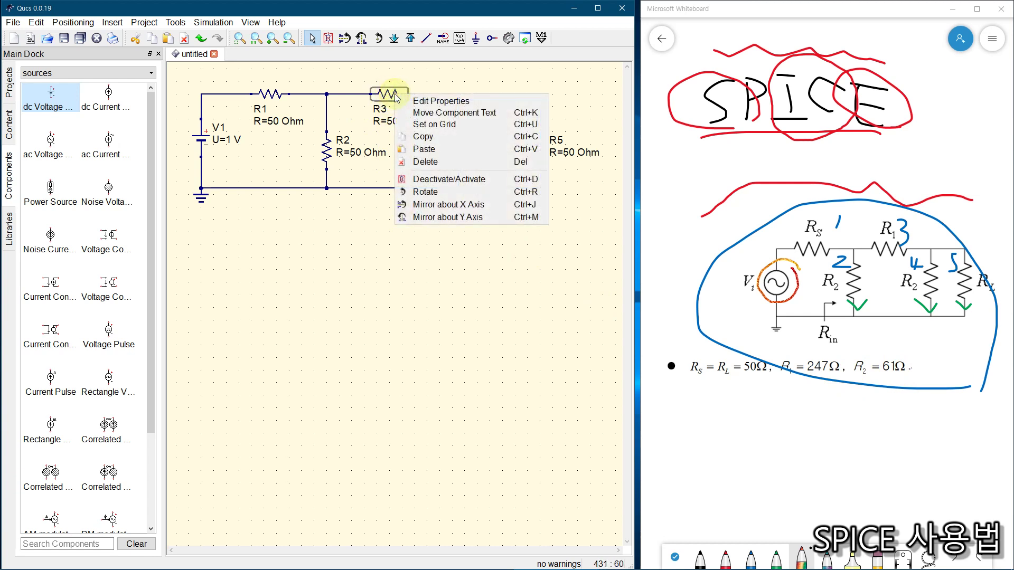
pyautogui.click(431, 102)
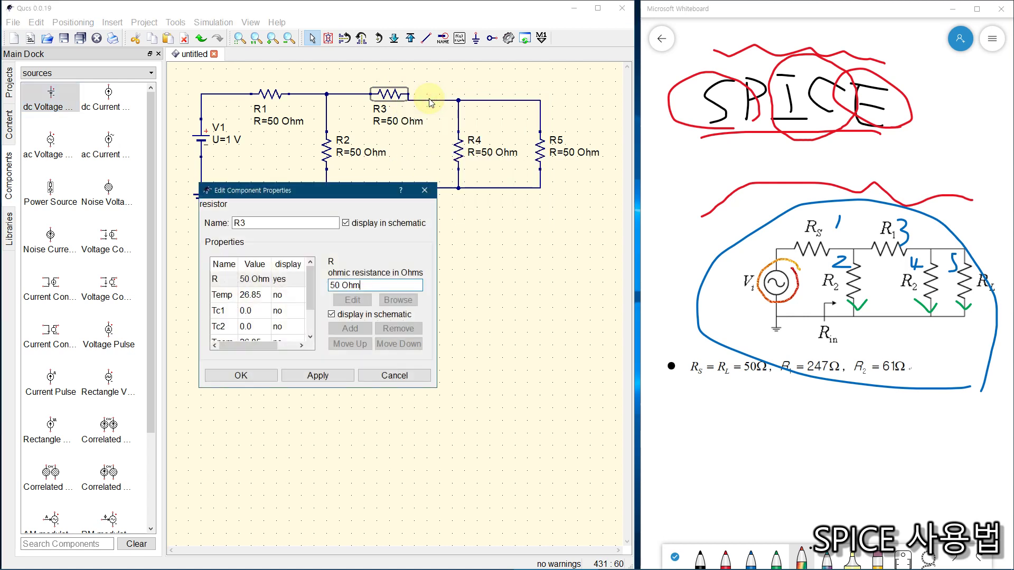
pyautogui.click(424, 193)
pyautogui.click(403, 294)
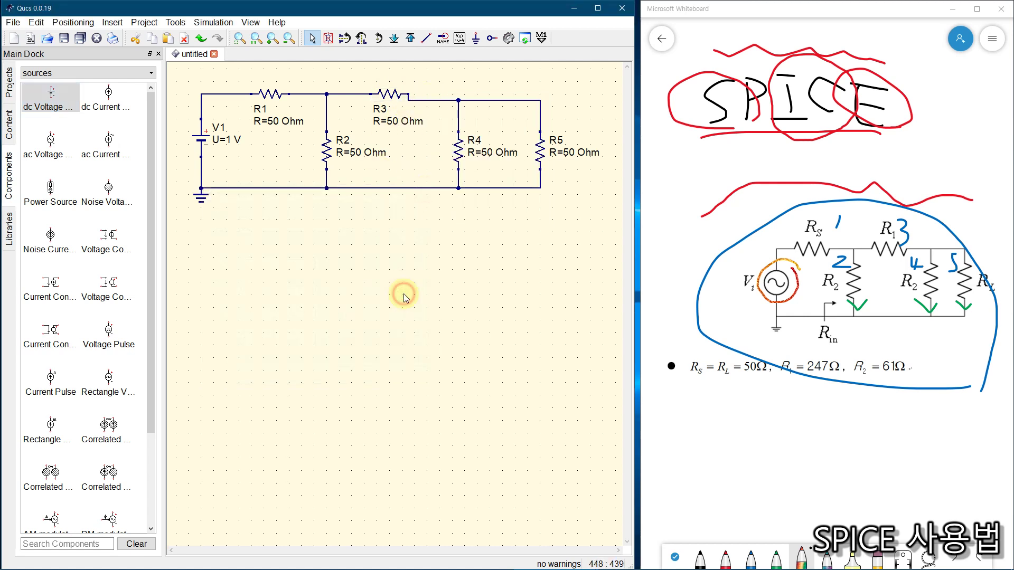
# Step: Set the resistance of R3 to 247 Ohm
pyautogui.doubleClick(390, 95)
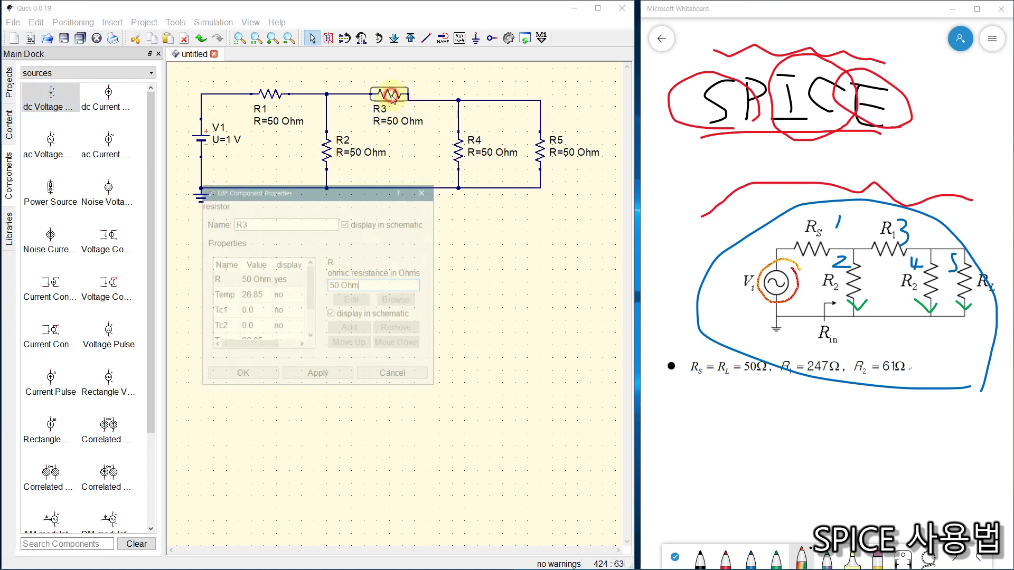
pyautogui.doubleClick(334, 285)
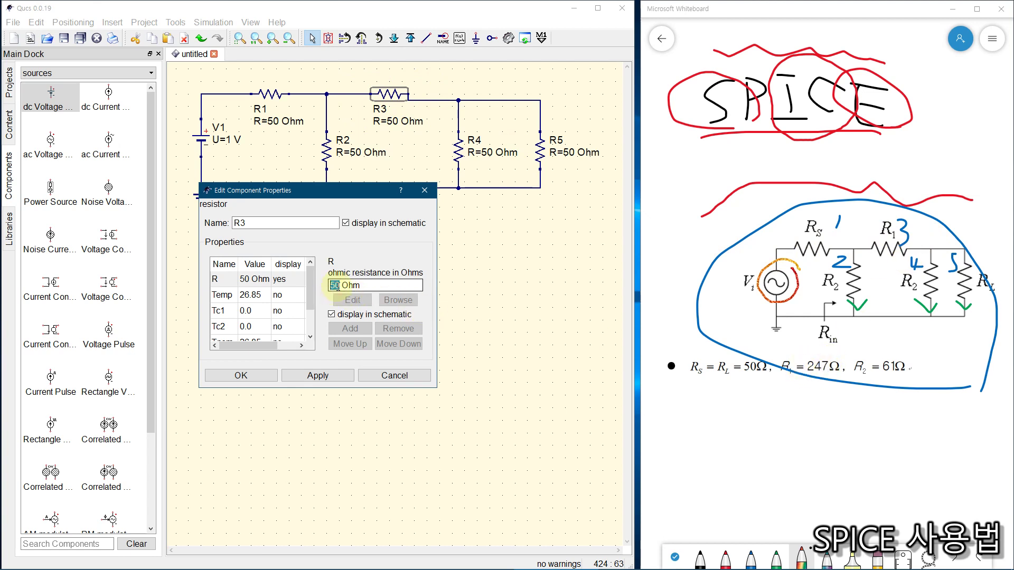
pyautogui.write('247')
pyautogui.click(241, 377)
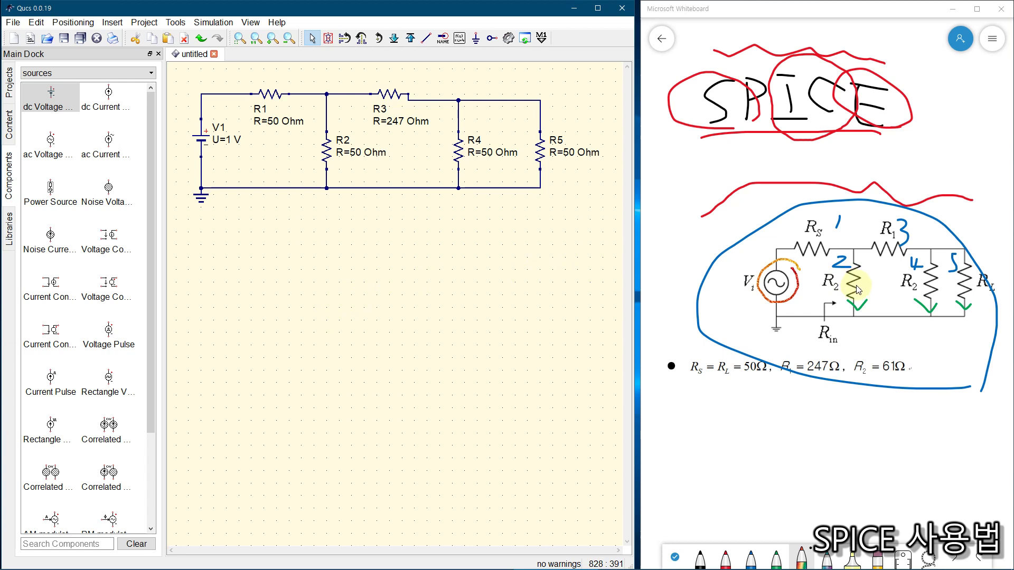
# Step: Set the resistance of R2 to 61 Ohm
pyautogui.click(329, 151)
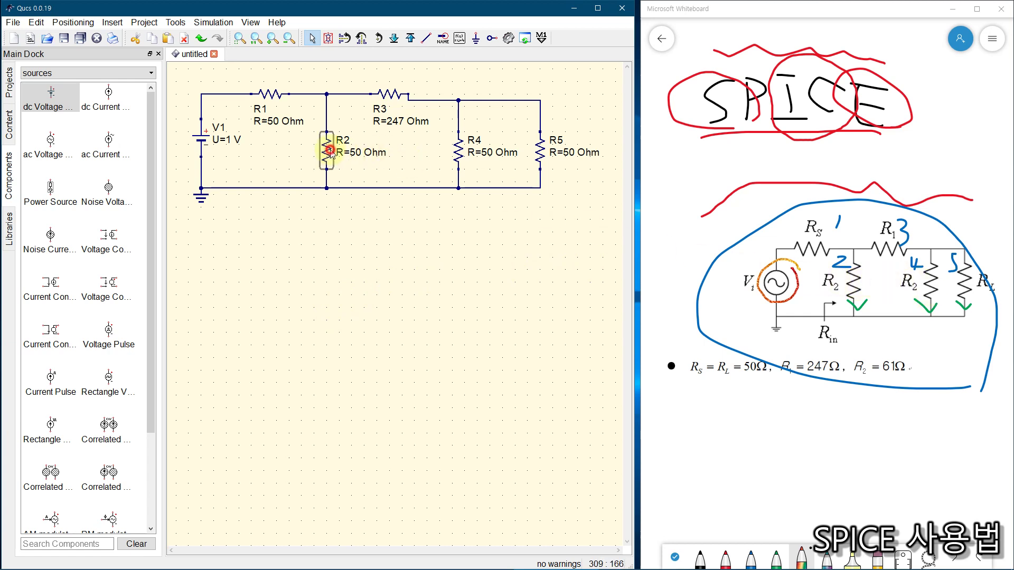
pyautogui.doubleClick(330, 152)
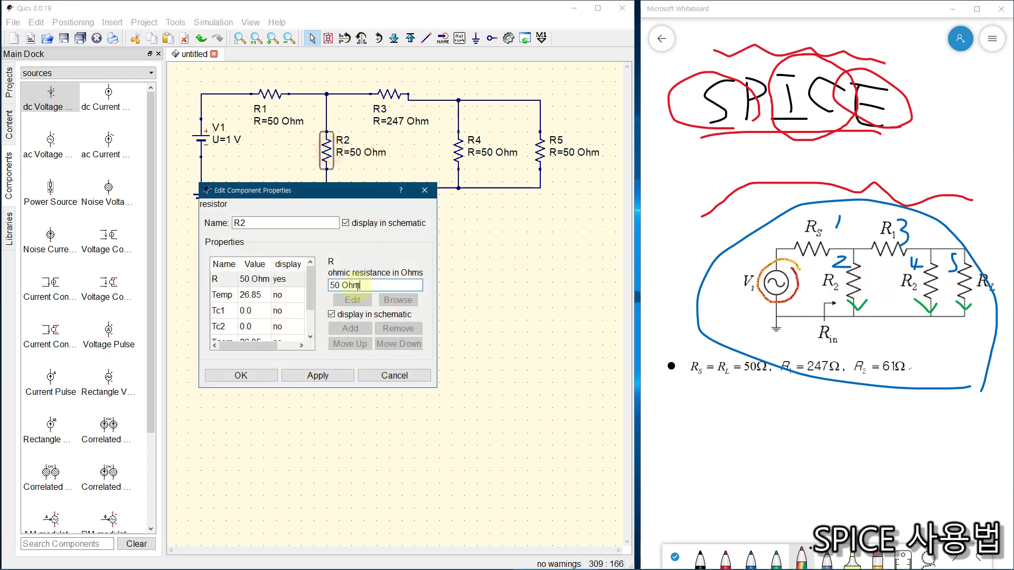
pyautogui.doubleClick(341, 285)
pyautogui.write('61')
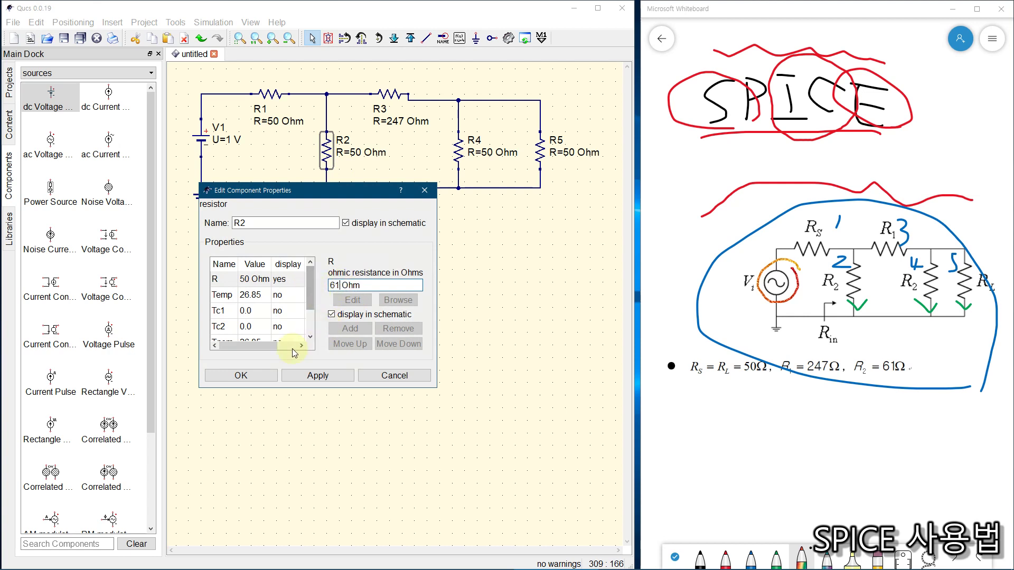
pyautogui.click(247, 375)
# Step: Set the resistance of R4 to 61 Ohm
pyautogui.doubleClick(459, 153)
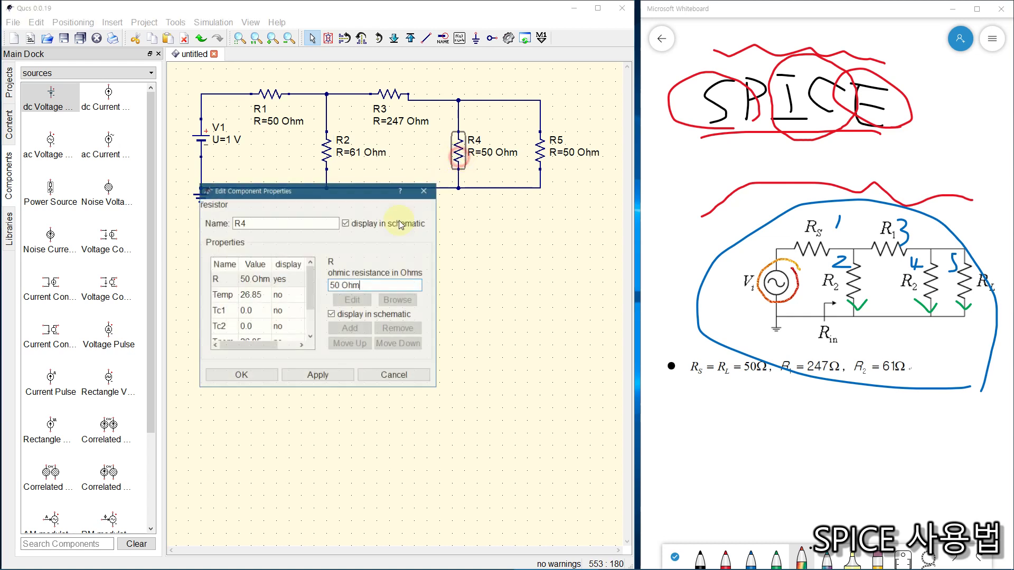
pyautogui.doubleClick(337, 285)
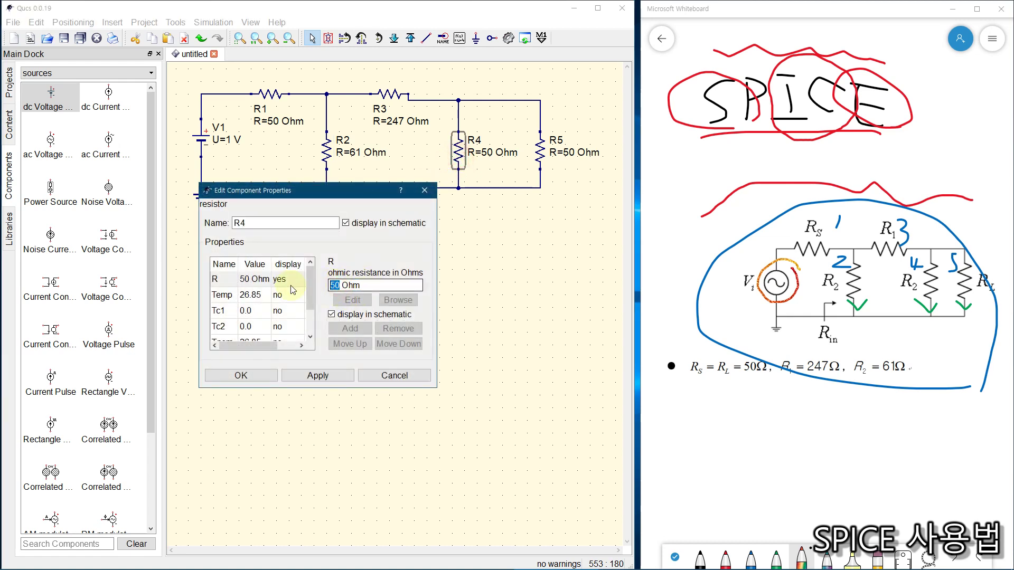
pyautogui.write('61')
pyautogui.click(248, 376)
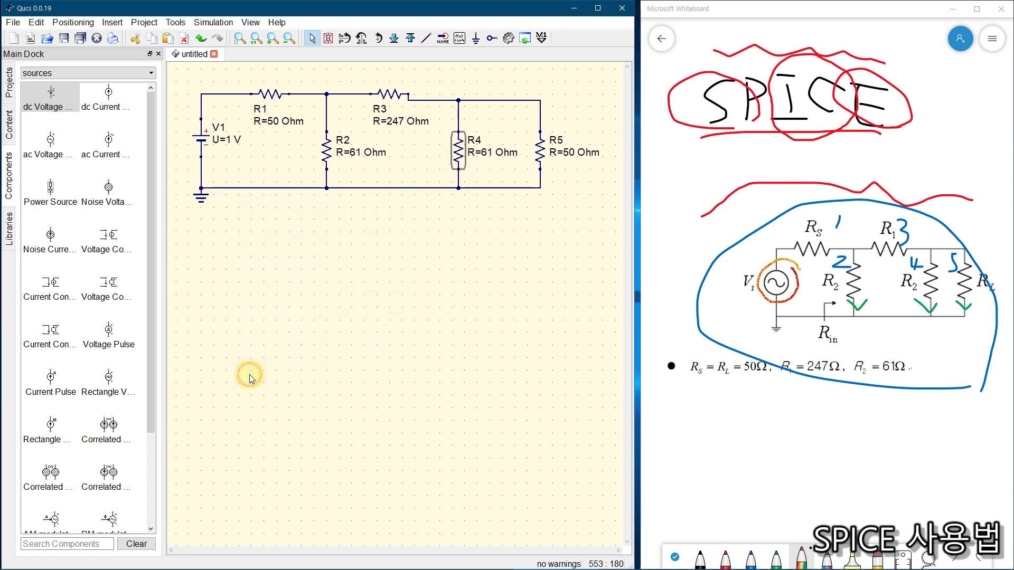
pyautogui.click(315, 311)
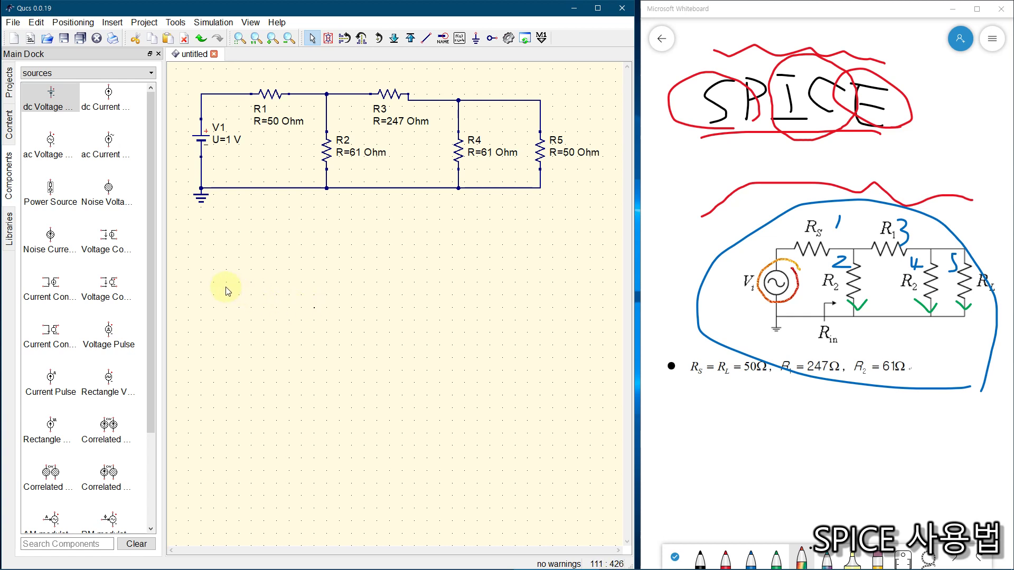
# Step: Place a dc simulation block below the circuit and shift it slightly left, beneath R1
pyautogui.click(62, 75)
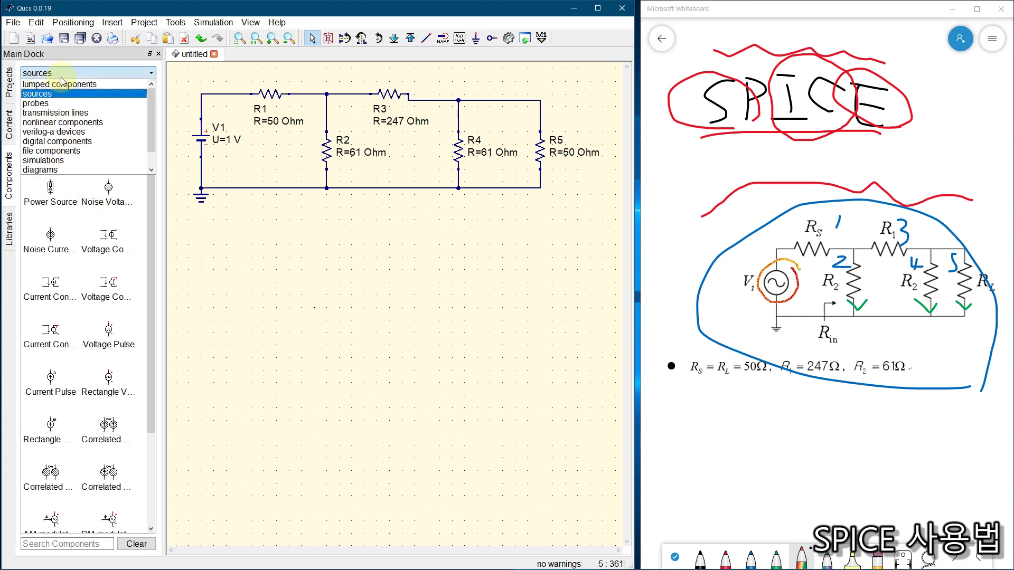
pyautogui.click(57, 161)
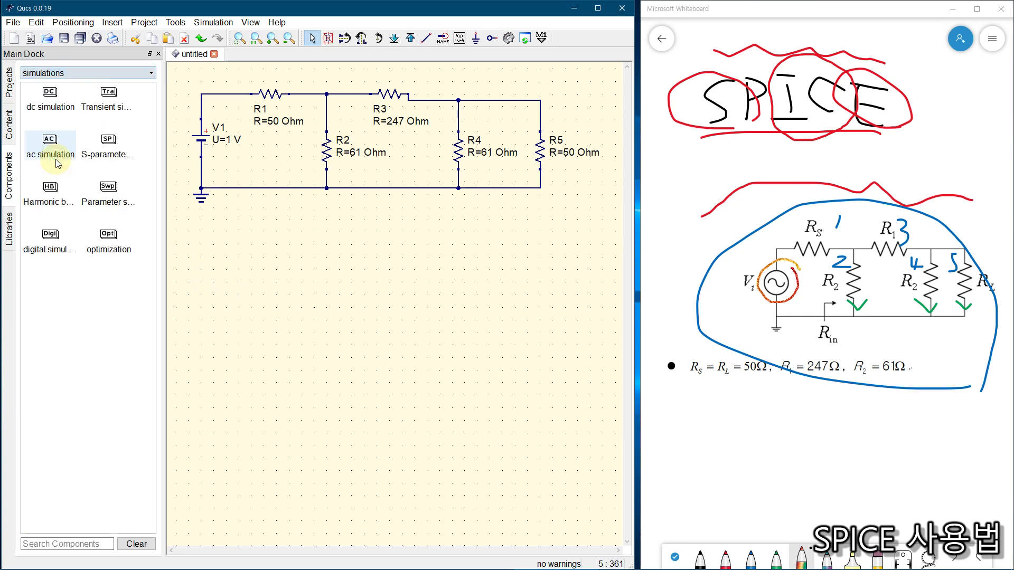
pyautogui.click(50, 97)
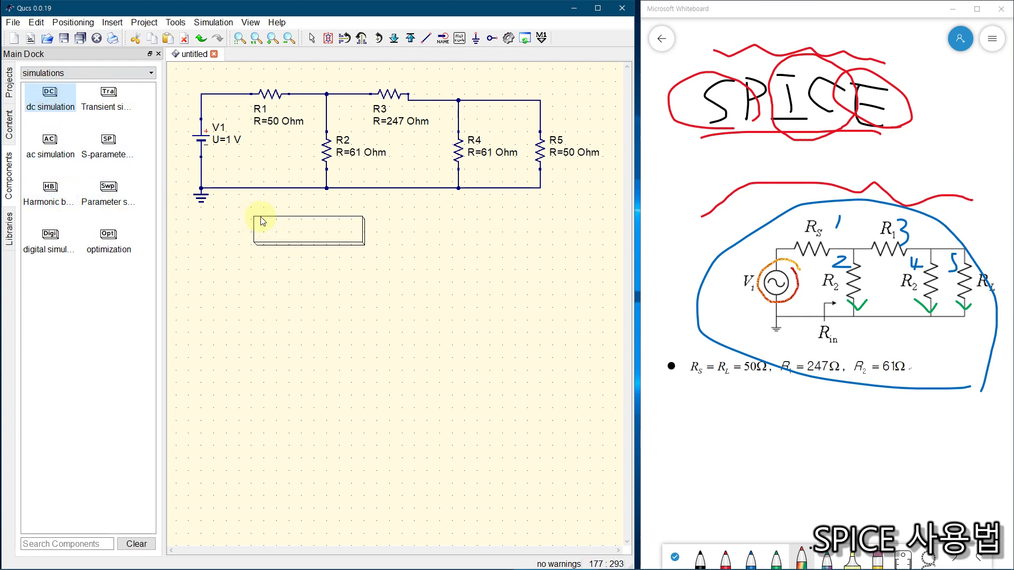
pyautogui.click(260, 218)
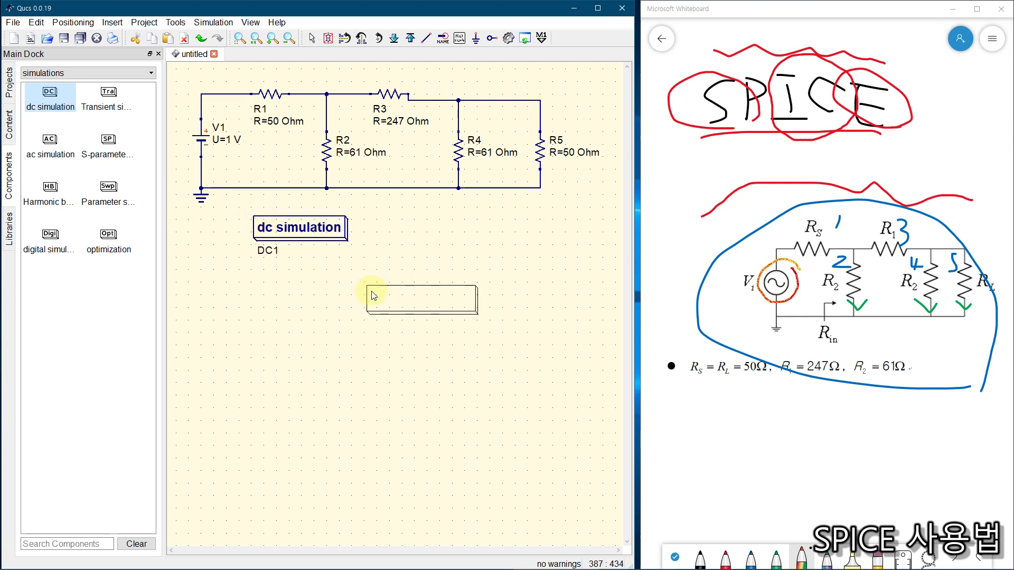
pyautogui.press('Escape')
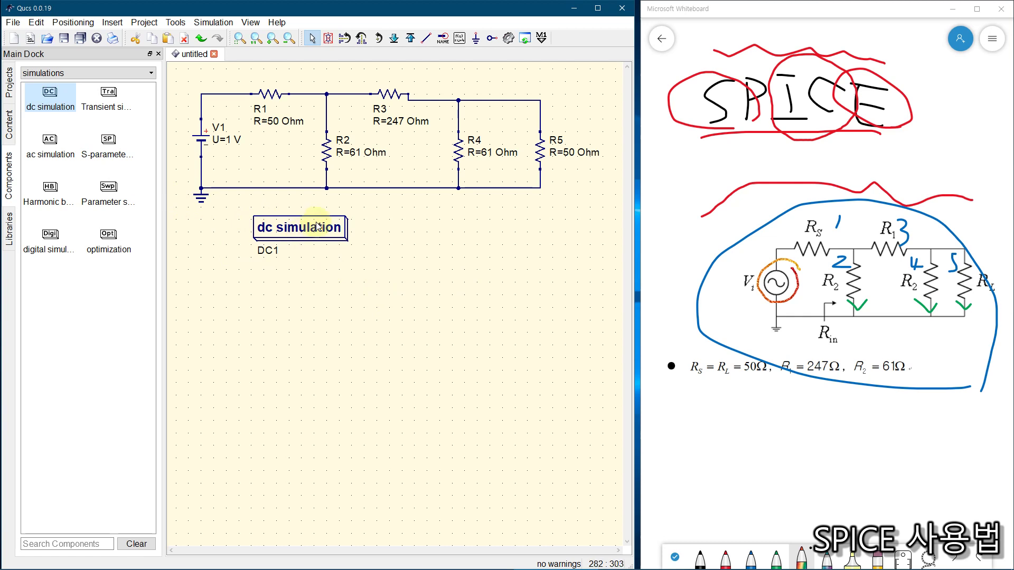
pyautogui.moveTo(318, 226); pyautogui.dragTo(294, 224)
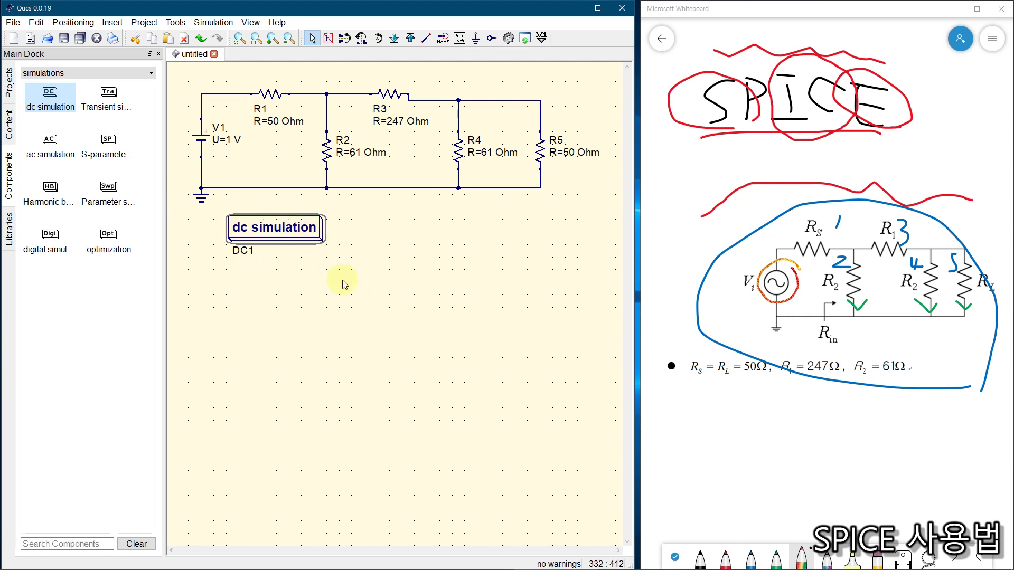
pyautogui.click(410, 280)
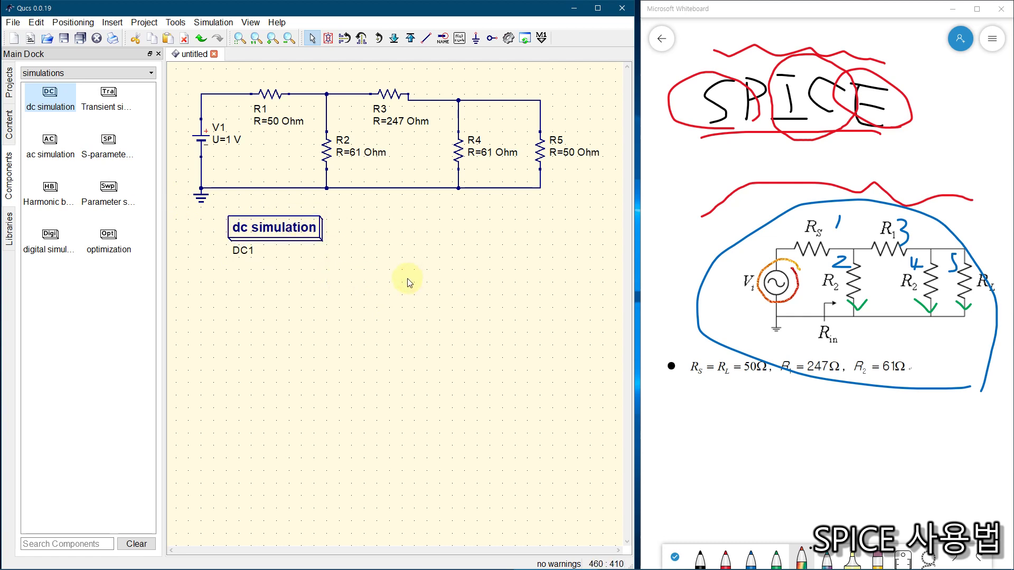
# Step: Start the circuit calculation and save the schematic under the name atten1
pyautogui.click(213, 23)
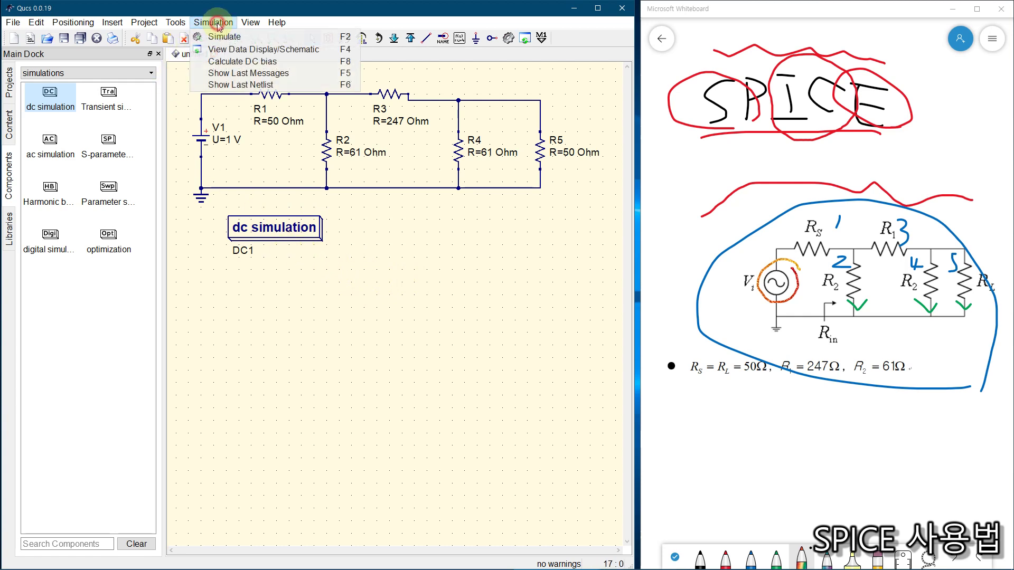
pyautogui.click(257, 64)
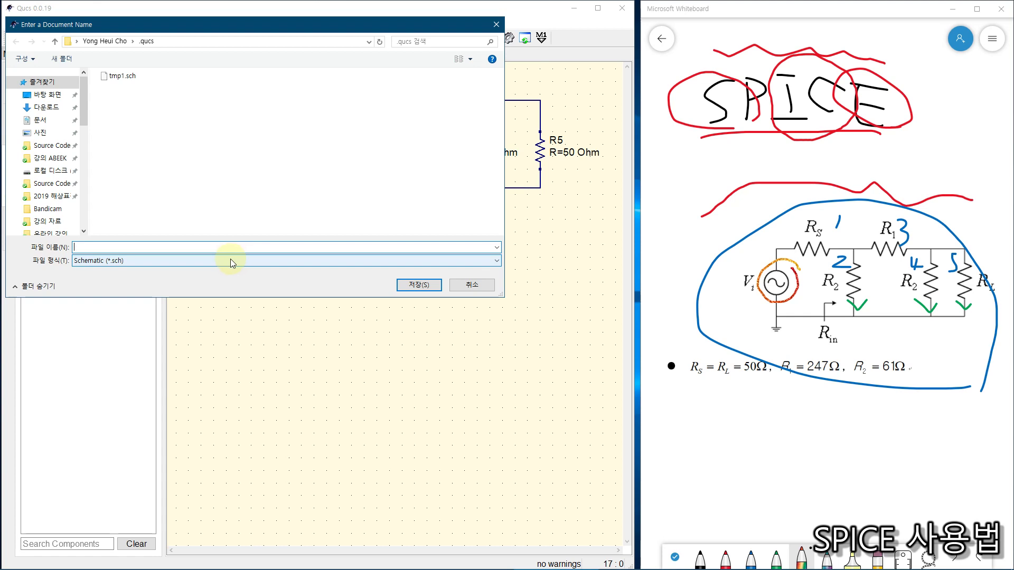
pyautogui.write('tten1')
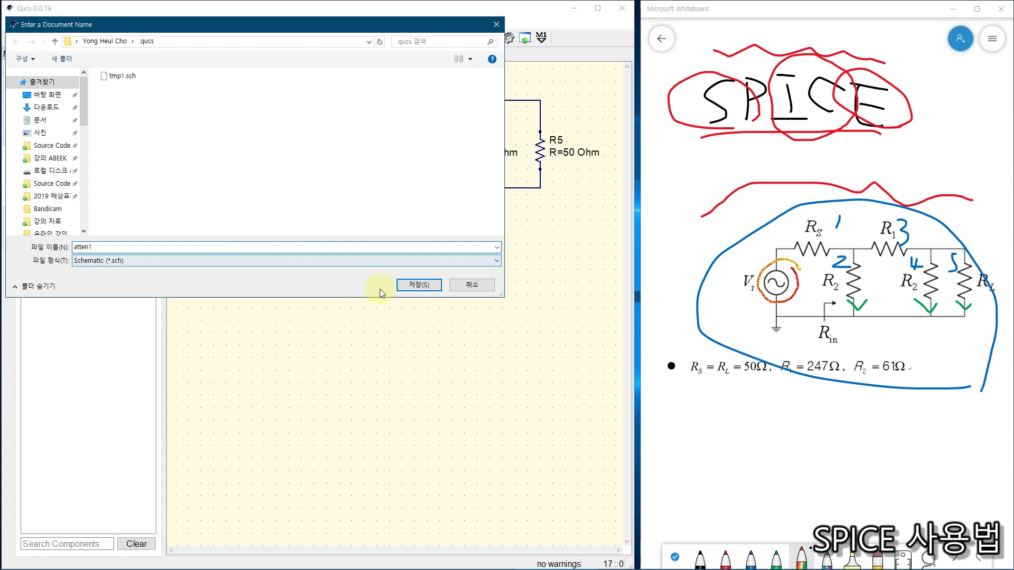
pyautogui.click(426, 286)
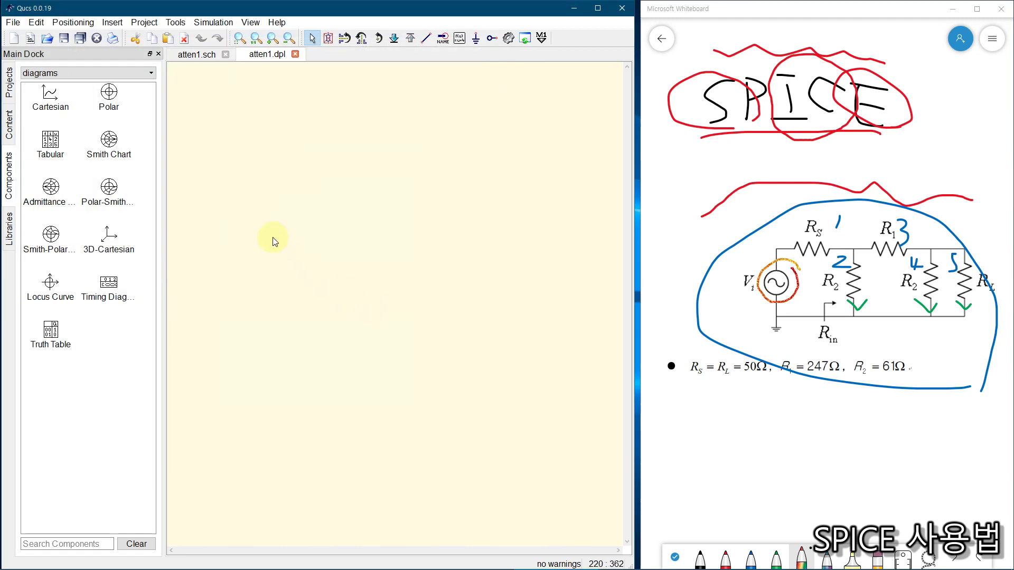
# Step: Return to the atten1.sch schematic and calculate its DC bias
pyautogui.click(197, 54)
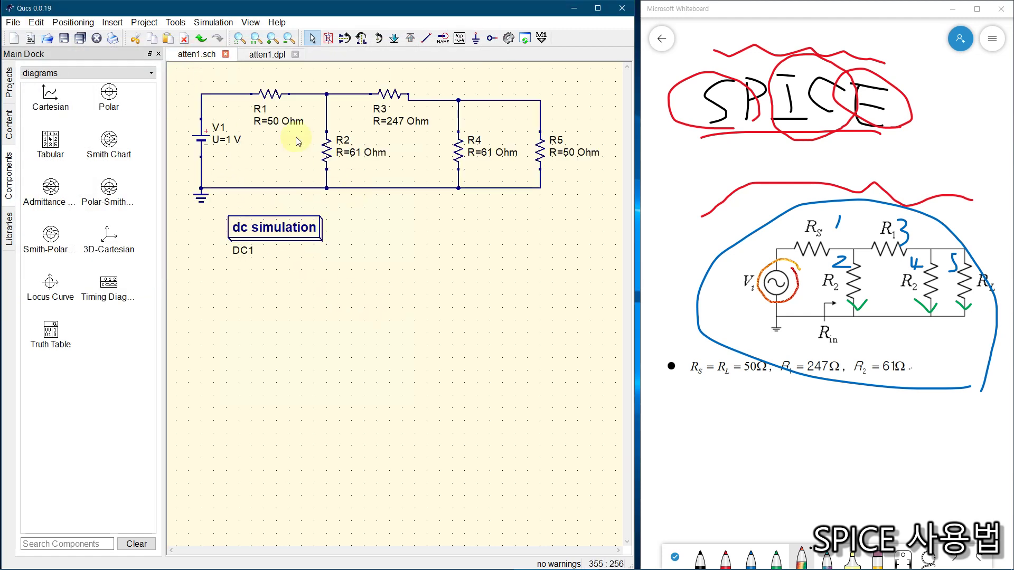
pyautogui.click(213, 22)
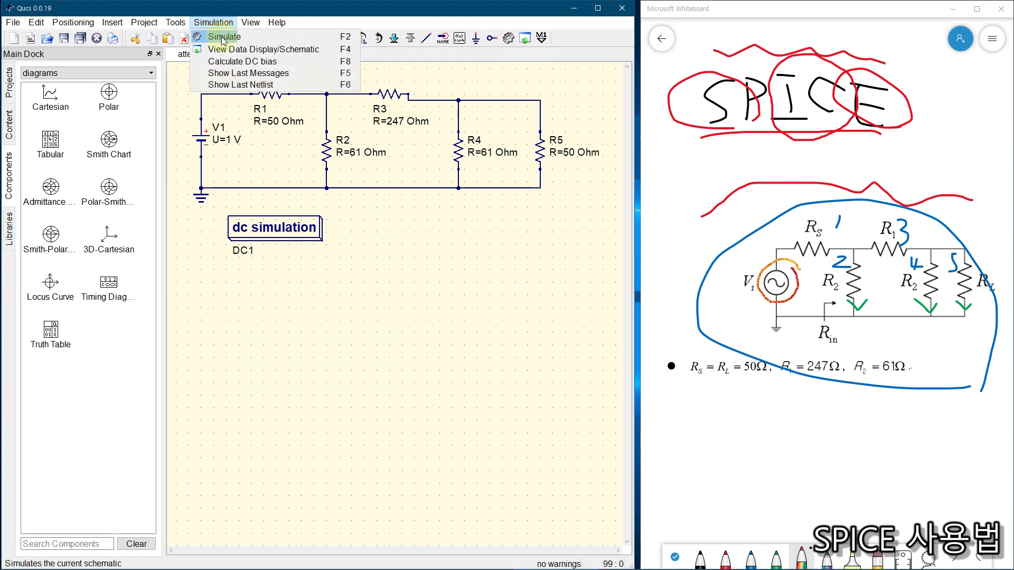
pyautogui.click(242, 62)
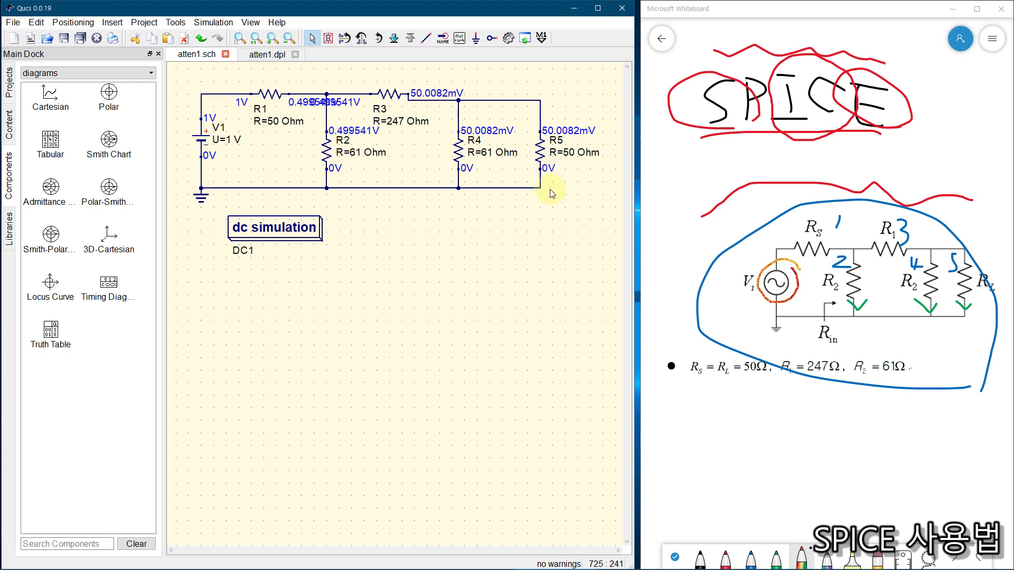
# Step: Switch to Microsoft Whiteboard, write V = I R in black below the resistor values, and add check marks above R and V
pyautogui.click(701, 556)
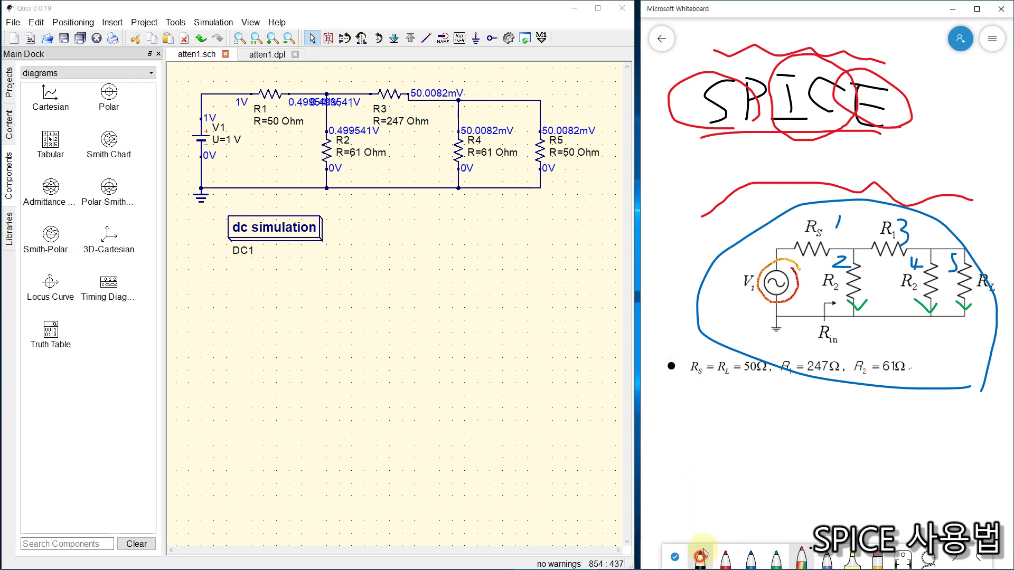
pyautogui.moveTo(680, 421); pyautogui.dragTo(730, 423)
pyautogui.moveTo(711, 434); pyautogui.dragTo(770, 409)
pyautogui.moveTo(758, 412)
pyautogui.mouseDown()
pyautogui.moveTo(761, 432)
pyautogui.moveTo(790, 422)
pyautogui.moveTo(805, 433)
pyautogui.mouseUp()
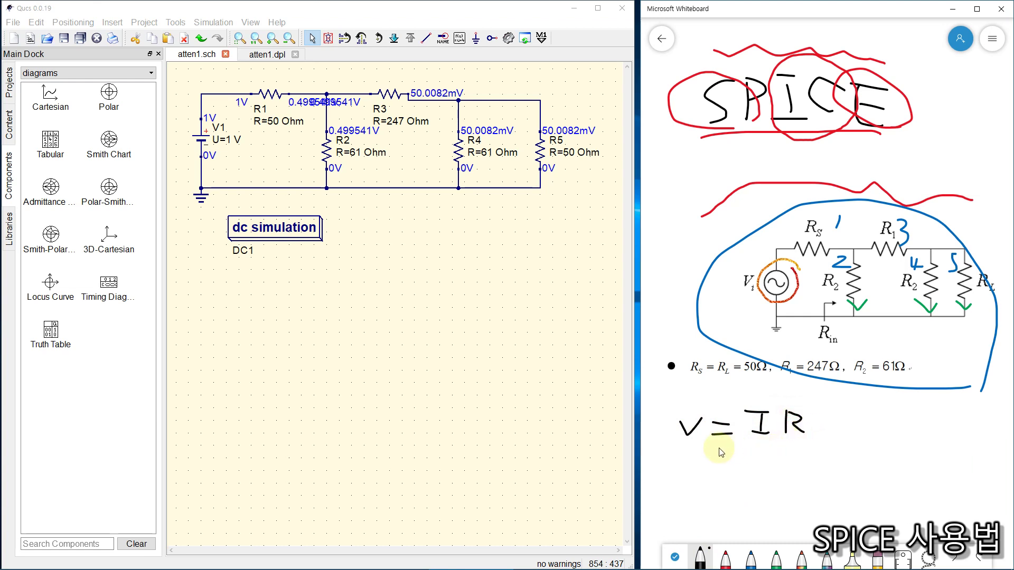
pyautogui.moveTo(788, 392); pyautogui.dragTo(803, 391)
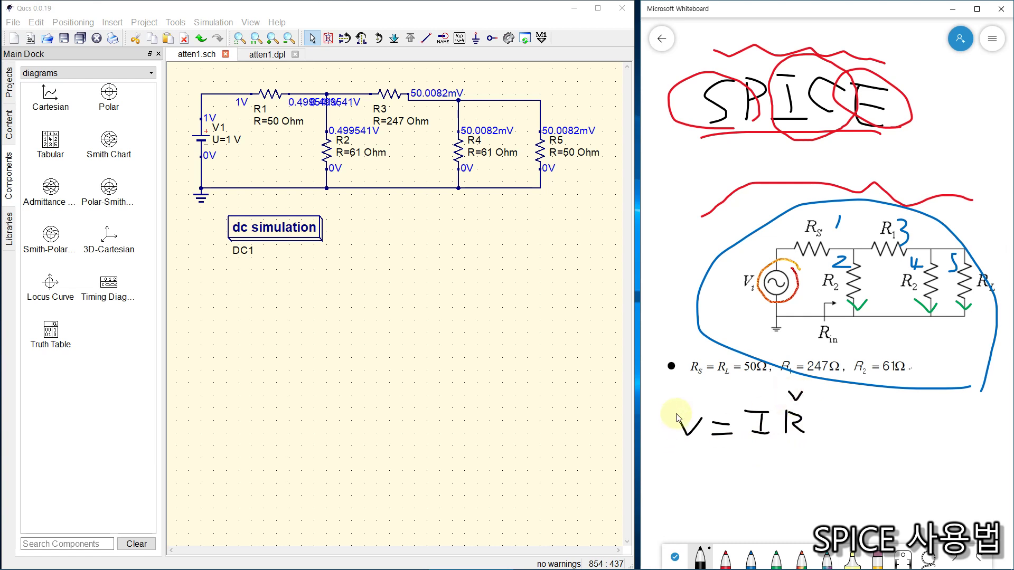
pyautogui.moveTo(678, 396); pyautogui.dragTo(693, 395)
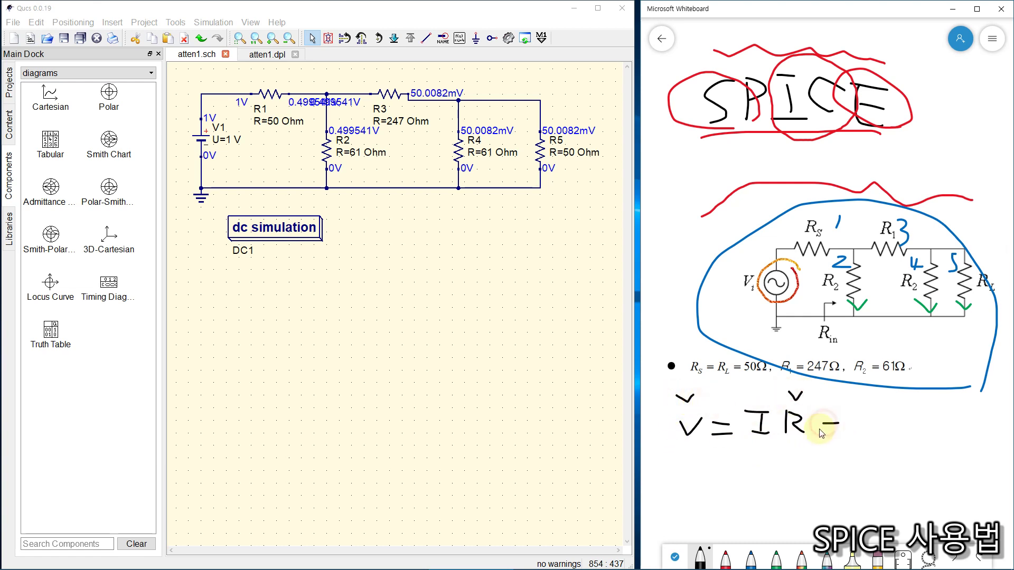
# Step: Continue the handwritten equation with => I = V/R and work it out underneath as 50m/50
pyautogui.moveTo(820, 430)
pyautogui.mouseDown()
pyautogui.moveTo(846, 434)
pyautogui.moveTo(901, 407)
pyautogui.moveTo(893, 430)
pyautogui.mouseUp()
pyautogui.moveTo(884, 432)
pyautogui.mouseDown()
pyautogui.moveTo(930, 427)
pyautogui.moveTo(959, 409)
pyautogui.moveTo(941, 455)
pyautogui.moveTo(960, 454)
pyautogui.mouseUp()
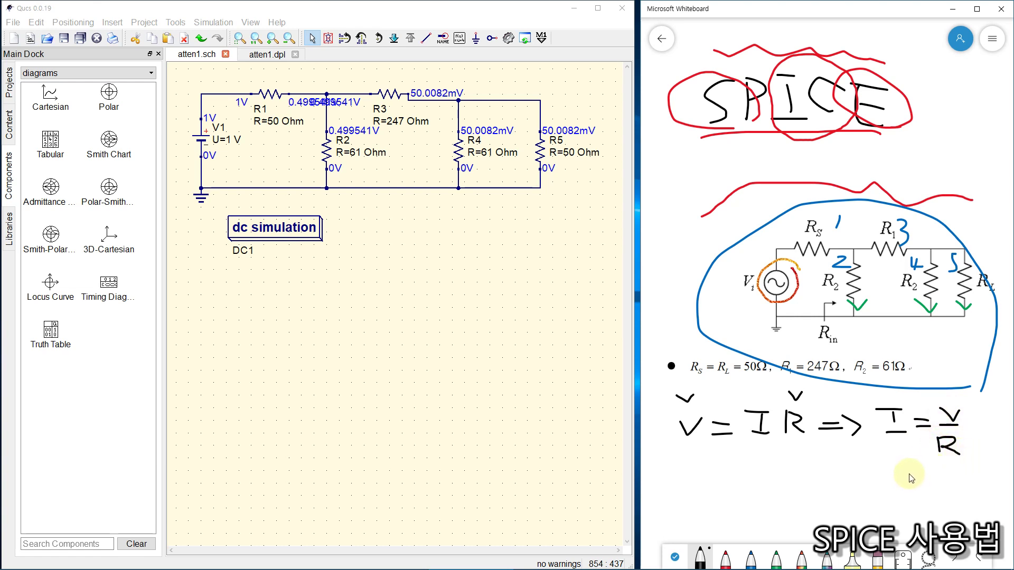
pyautogui.moveTo(898, 475)
pyautogui.mouseDown()
pyautogui.moveTo(938, 478)
pyautogui.moveTo(954, 459)
pyautogui.moveTo(986, 478)
pyautogui.mouseUp()
pyautogui.moveTo(924, 492)
pyautogui.mouseDown()
pyautogui.moveTo(960, 491)
pyautogui.moveTo(930, 511)
pyautogui.moveTo(957, 497)
pyautogui.mouseUp()
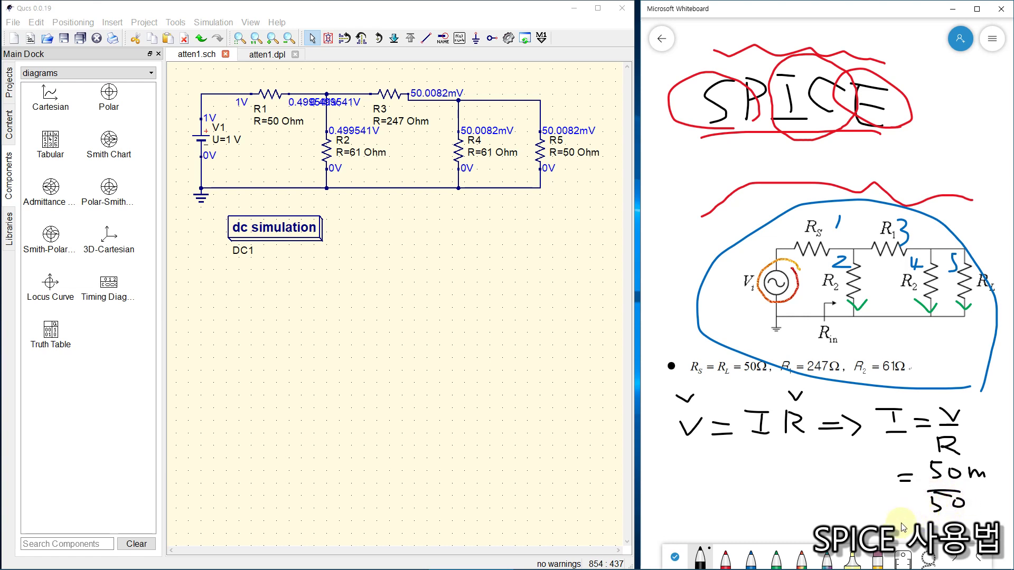
pyautogui.moveTo(900, 516); pyautogui.dragTo(941, 528)
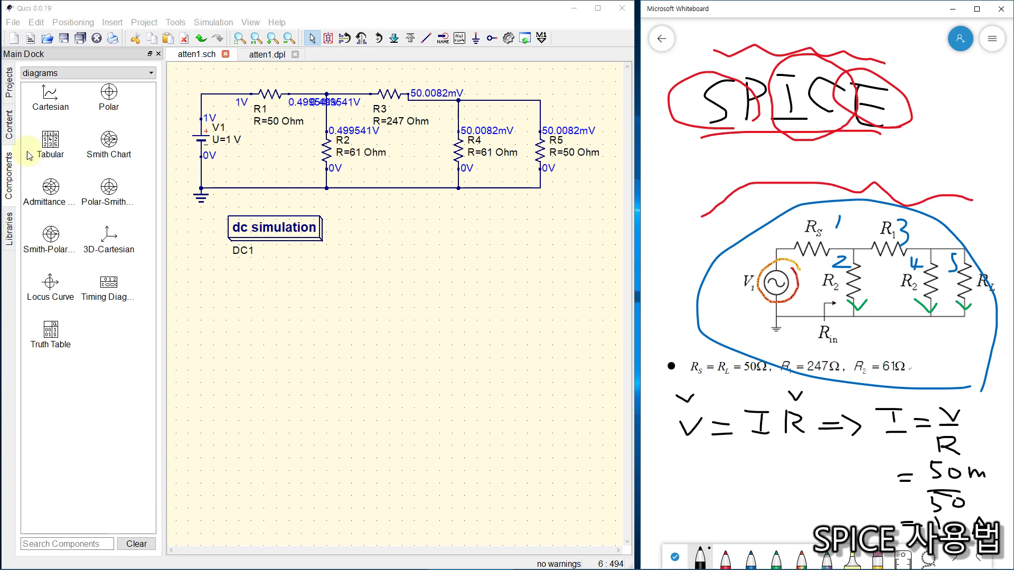
# Step: Switch back to Qucs and place a current probe in the empty area below the dc simulation block
pyautogui.click(64, 75)
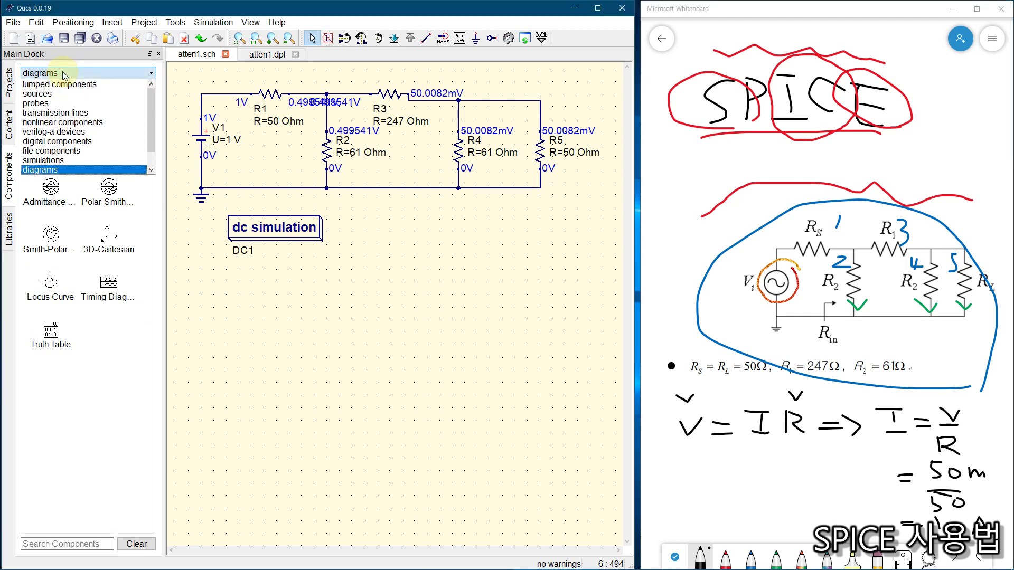
pyautogui.click(46, 105)
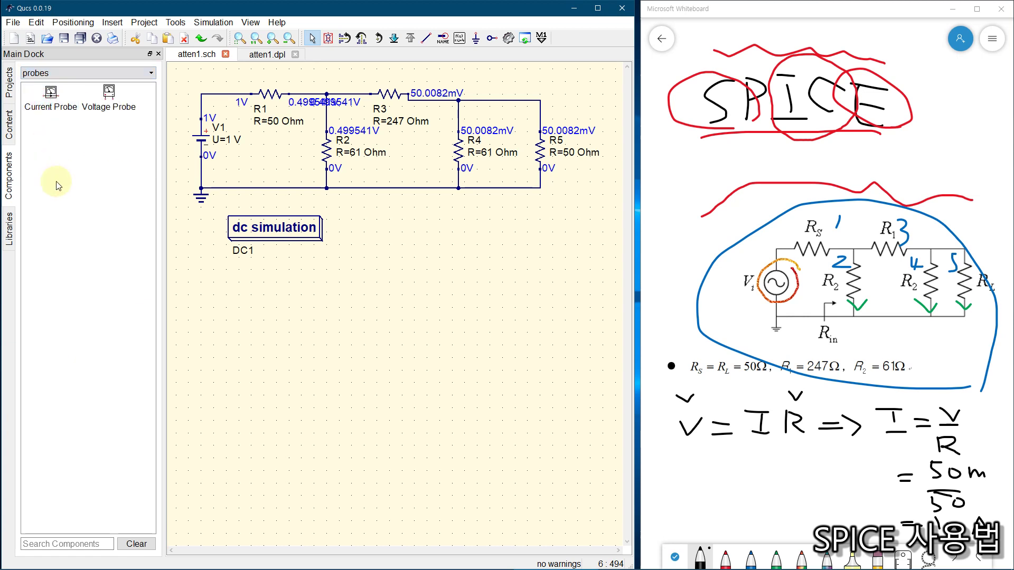
pyautogui.click(50, 95)
pyautogui.click(312, 324)
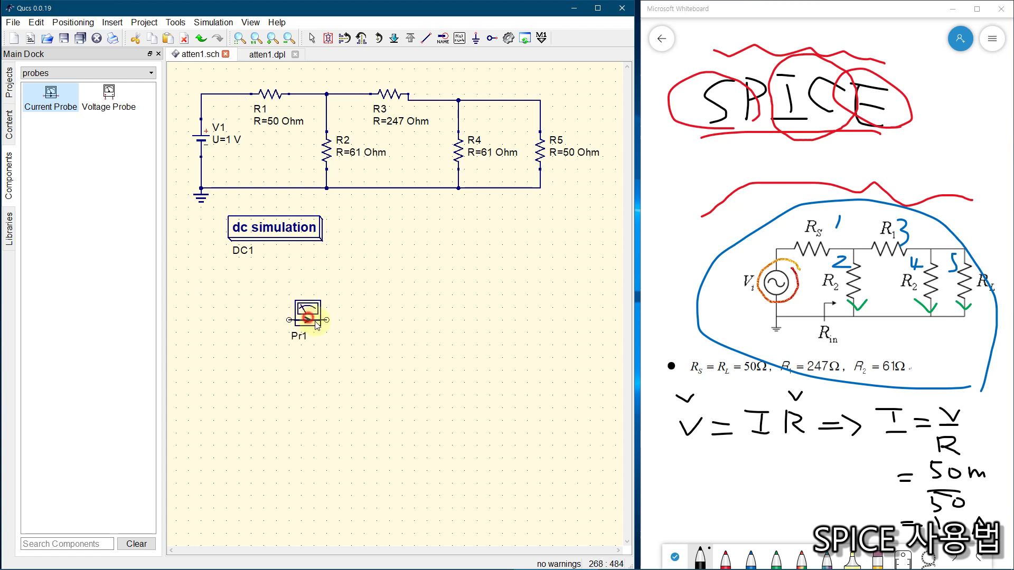
pyautogui.press('Escape')
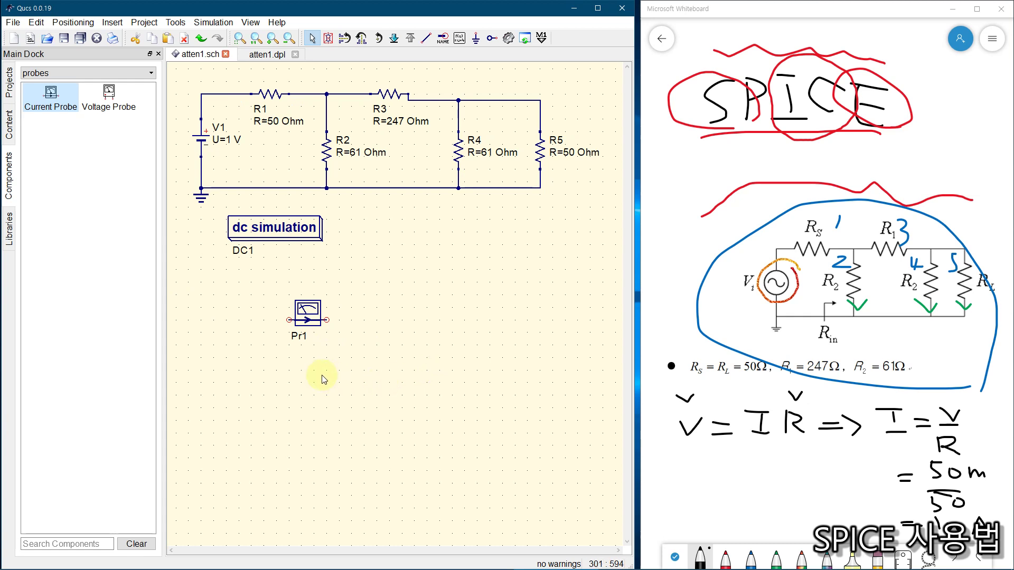
# Step: Rename the current probe to Cm1 and move it up and right, below the middle of the circuit
pyautogui.doubleClick(304, 315)
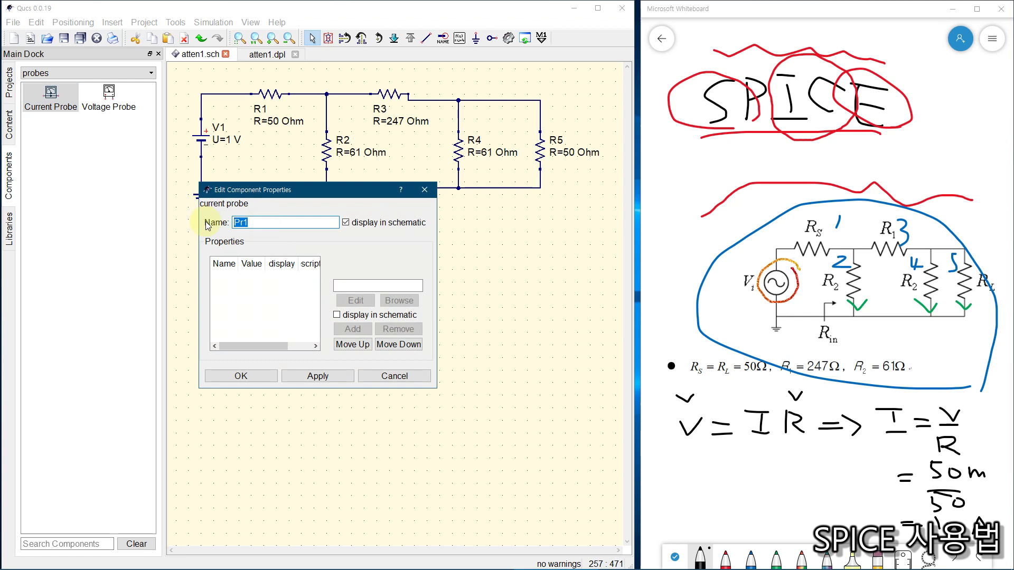
pyautogui.write('Cm1')
pyautogui.click(241, 376)
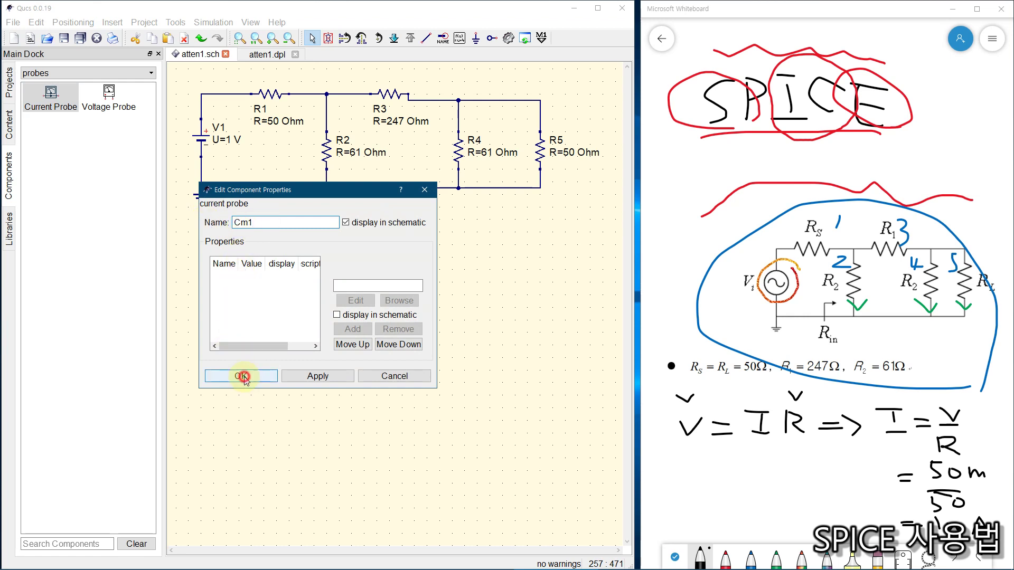
pyautogui.click(343, 407)
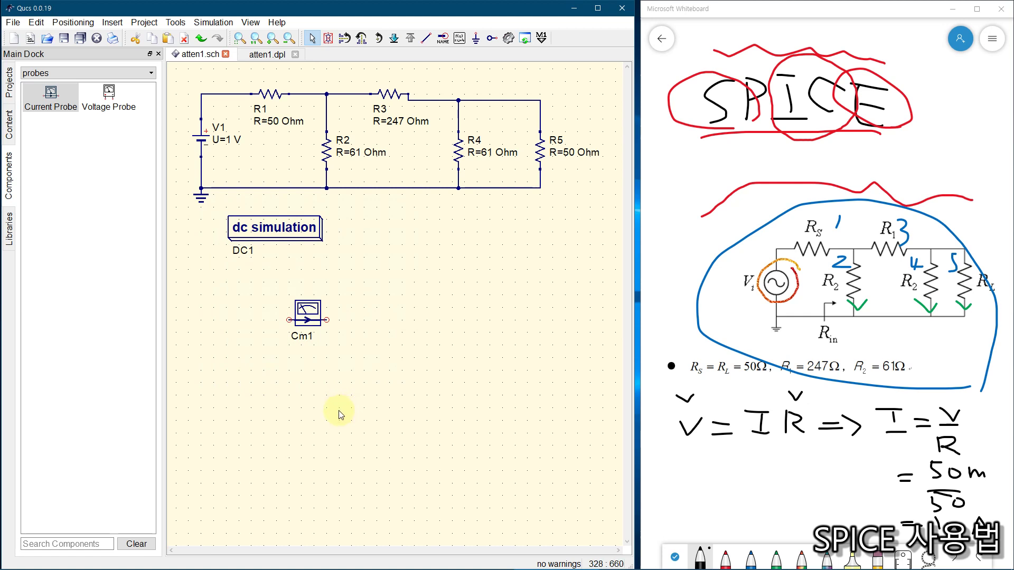
pyautogui.moveTo(305, 315); pyautogui.dragTo(385, 286)
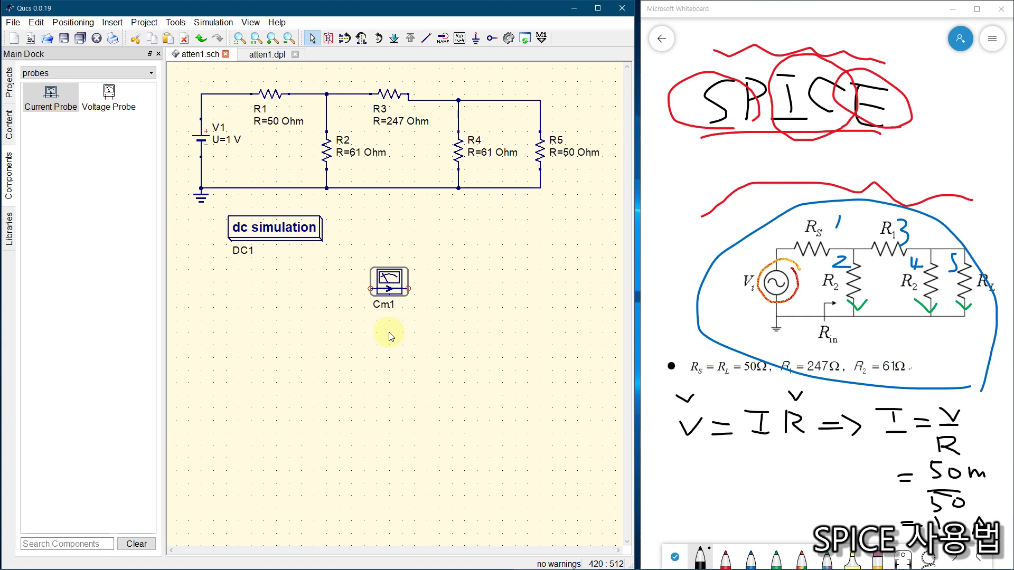
pyautogui.click(412, 356)
# Step: Switch to Microsoft Whiteboard and circle the handwritten I = V/R in red
pyautogui.click(726, 555)
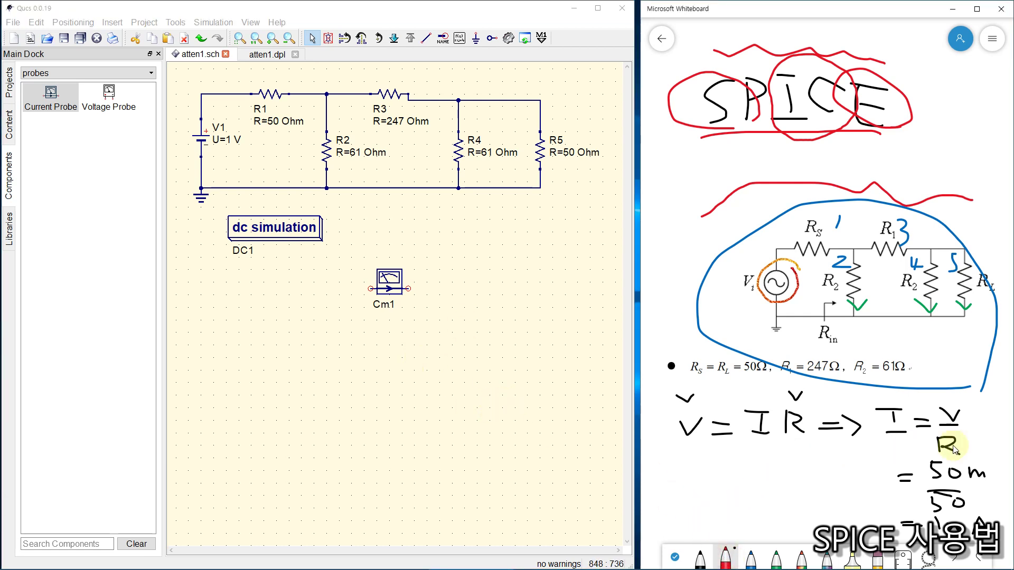
pyautogui.moveTo(977, 454)
pyautogui.mouseDown()
pyautogui.moveTo(935, 455)
pyautogui.moveTo(909, 389)
pyautogui.moveTo(993, 423)
pyautogui.moveTo(975, 453)
pyautogui.mouseUp()
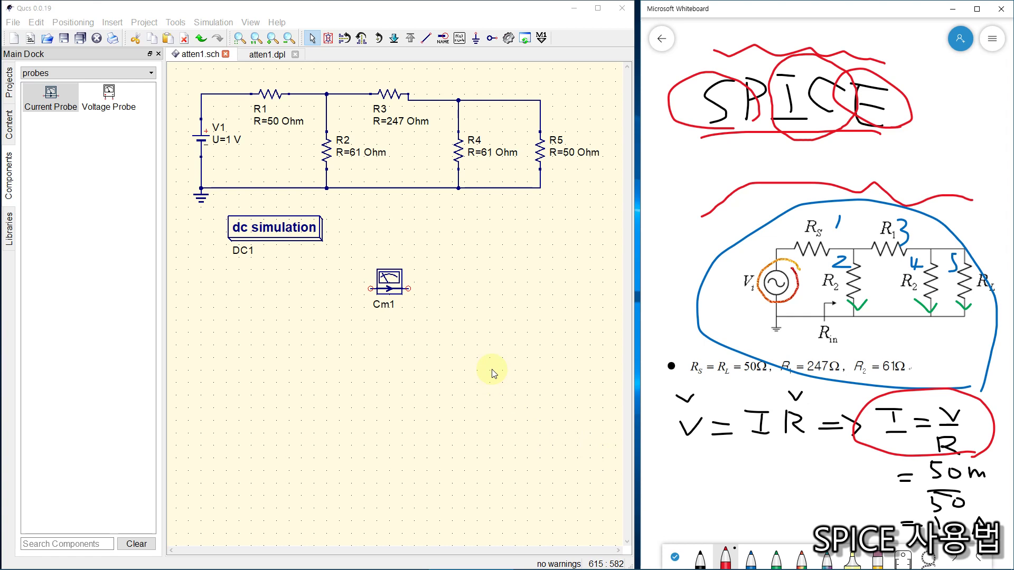
# Step: Switch to Qucs, delete the wire between R1 and the R2 junction, and move R1 closer to V1
pyautogui.click(309, 95)
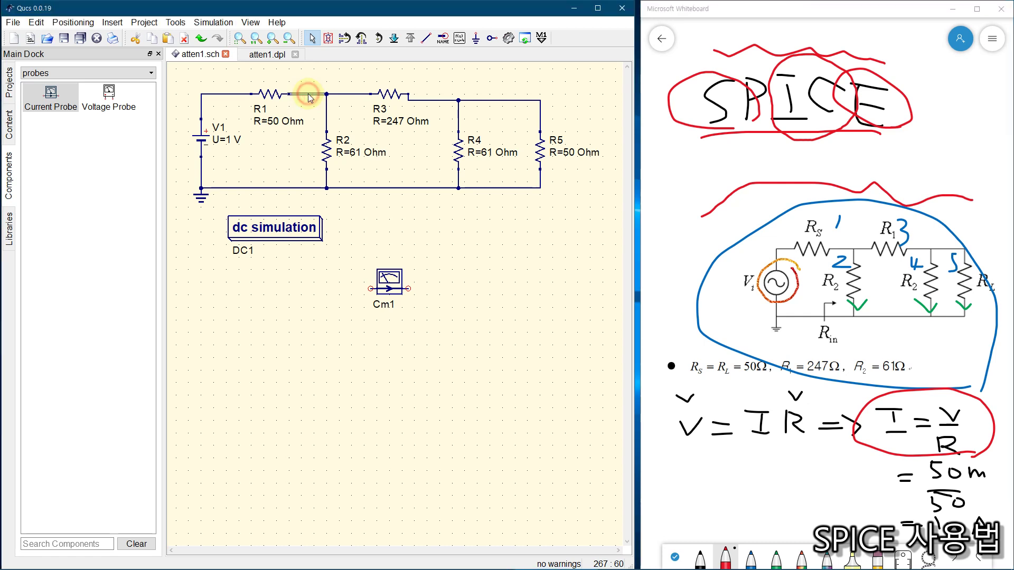
pyautogui.press('Delete')
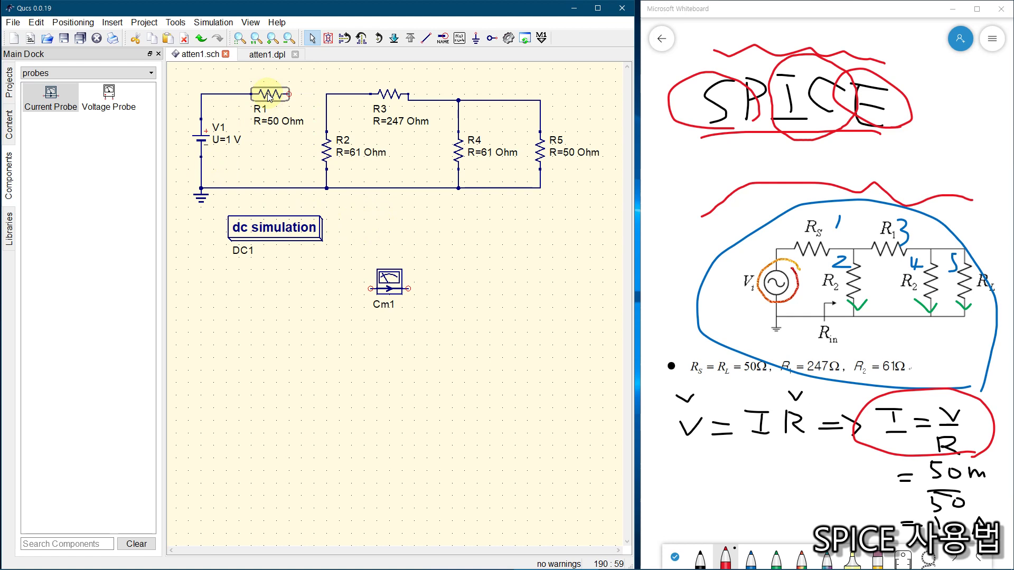
pyautogui.moveTo(269, 95); pyautogui.dragTo(244, 95)
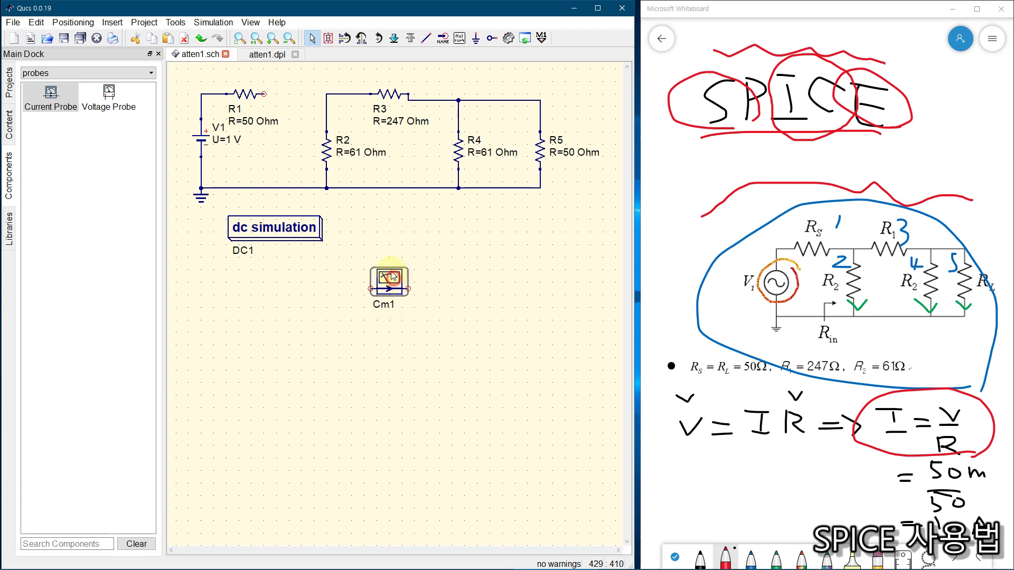
# Step: Move the current probe Cm1 into the gap between R1 and the R2 junction so it is connected in series
pyautogui.moveTo(395, 283); pyautogui.dragTo(296, 94)
pyautogui.click(307, 88)
pyautogui.click(298, 93)
pyautogui.click(387, 298)
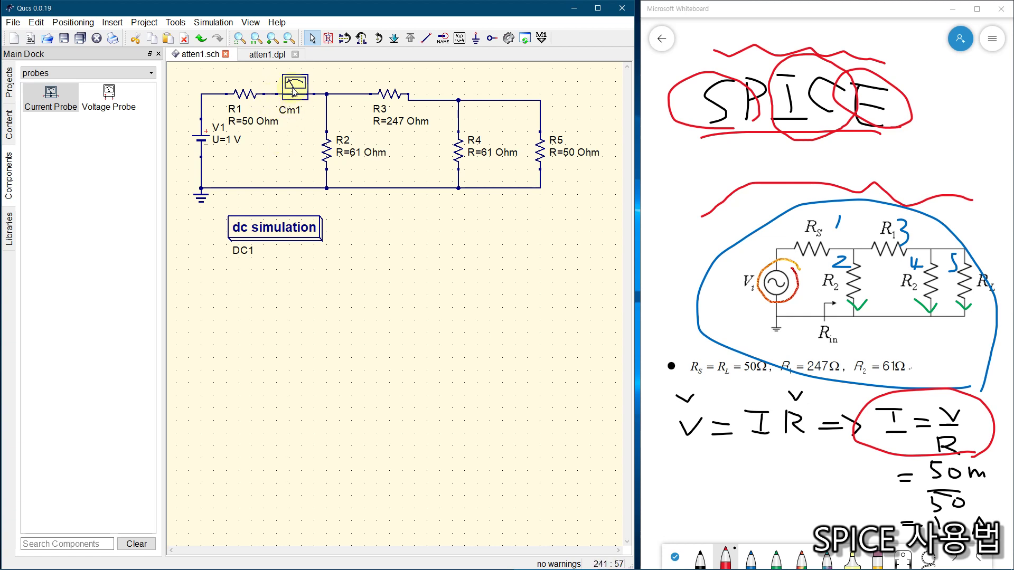
pyautogui.moveTo(295, 89); pyautogui.dragTo(300, 92)
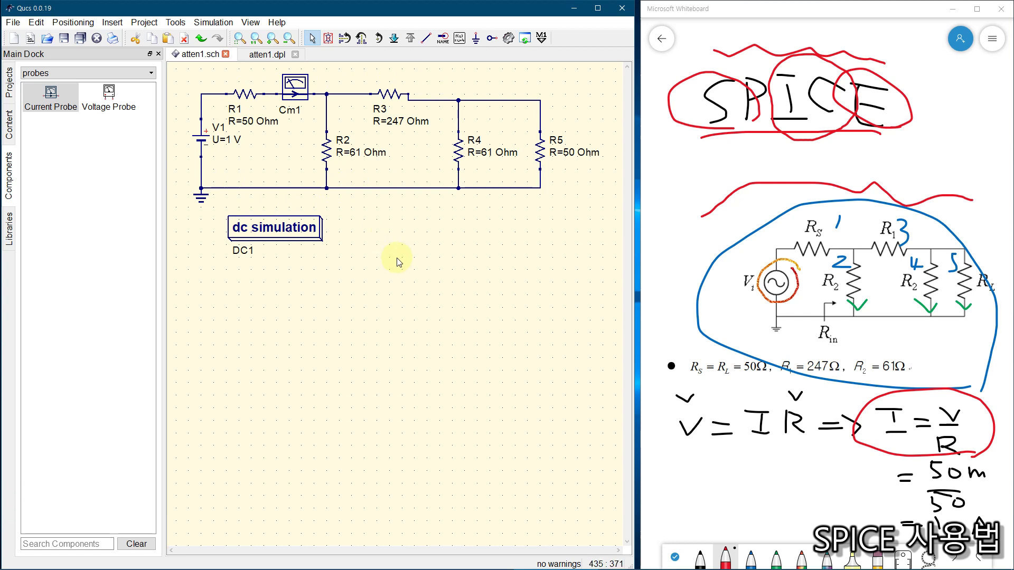
# Step: Calculate the DC bias of the circuit with the current probe inserted
pyautogui.click(218, 23)
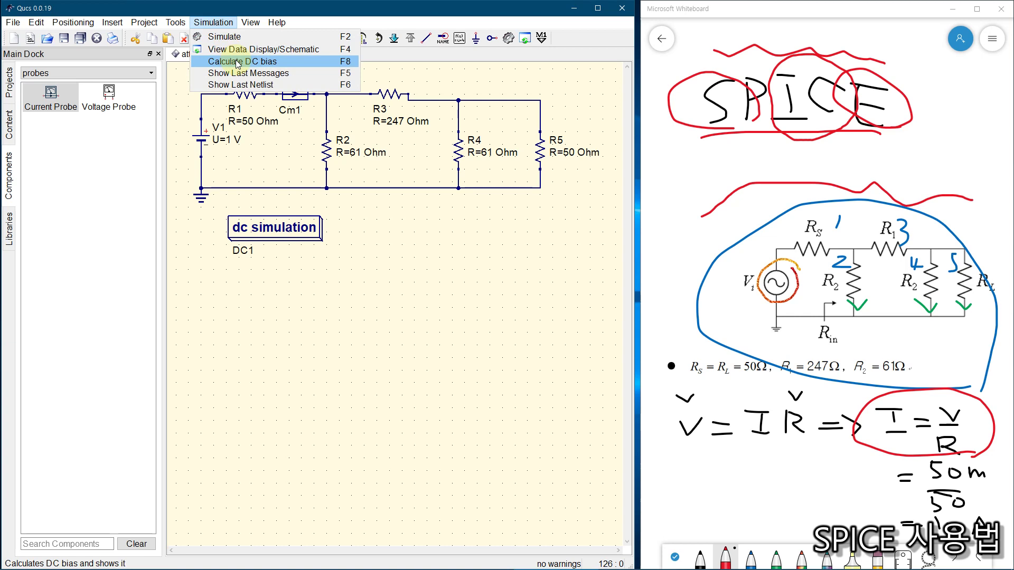
pyautogui.click(346, 66)
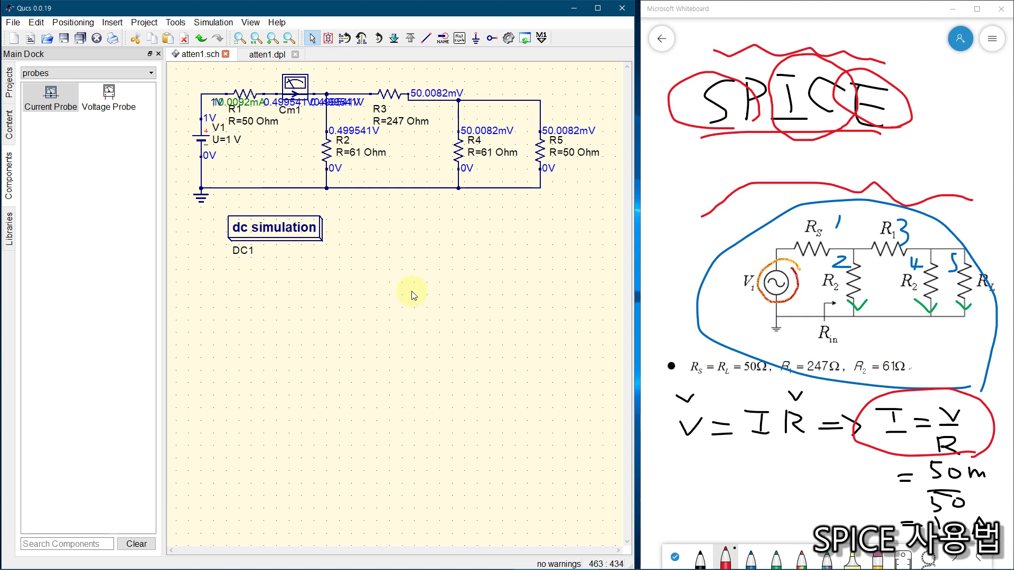
# Step: Raise Cm1 above the line between R1 and the R2 junction, and recalculate the DC bias
pyautogui.scroll(1, 332, 214)
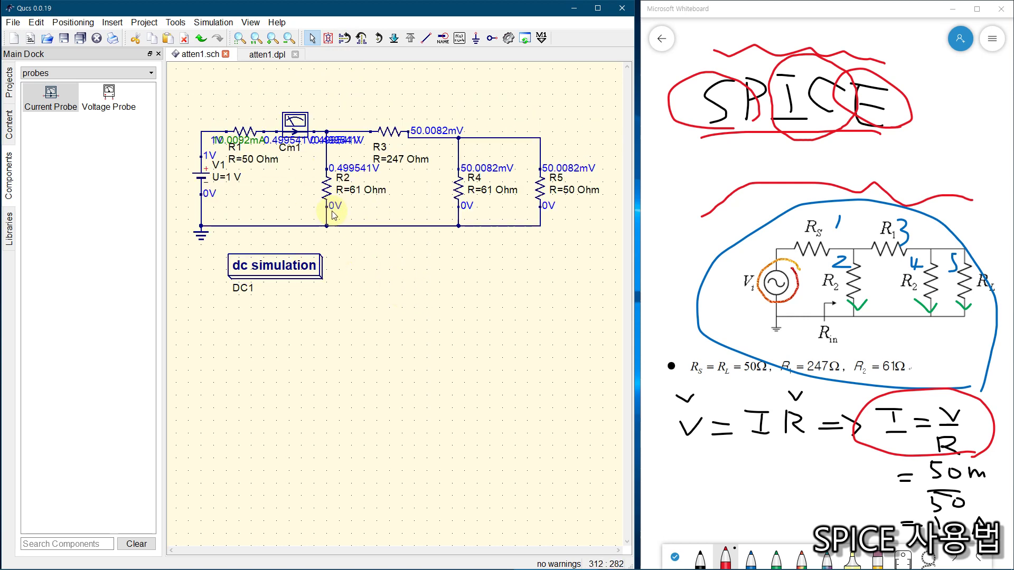
pyautogui.moveTo(295, 123); pyautogui.dragTo(294, 91)
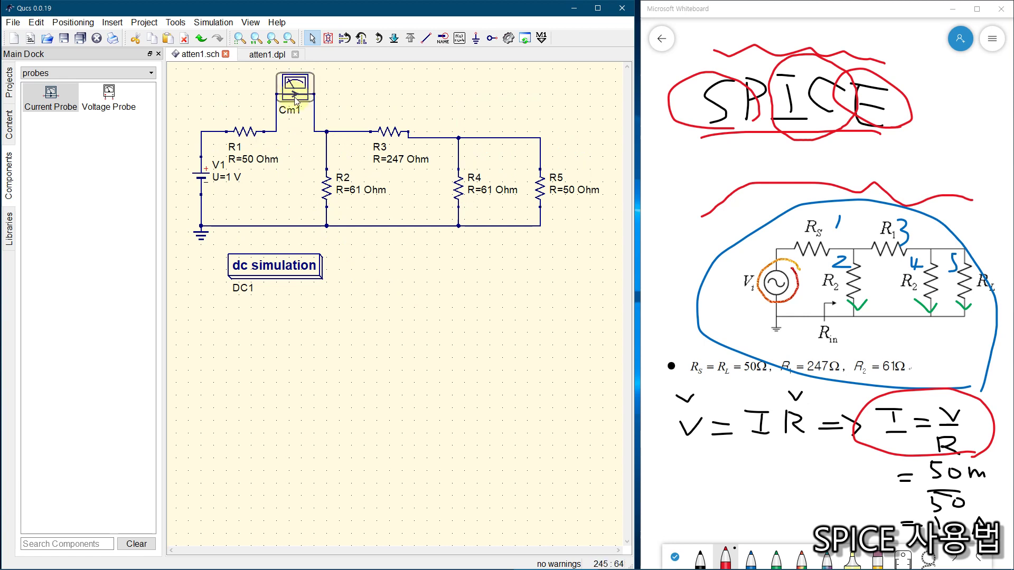
pyautogui.click(226, 97)
pyautogui.click(226, 97)
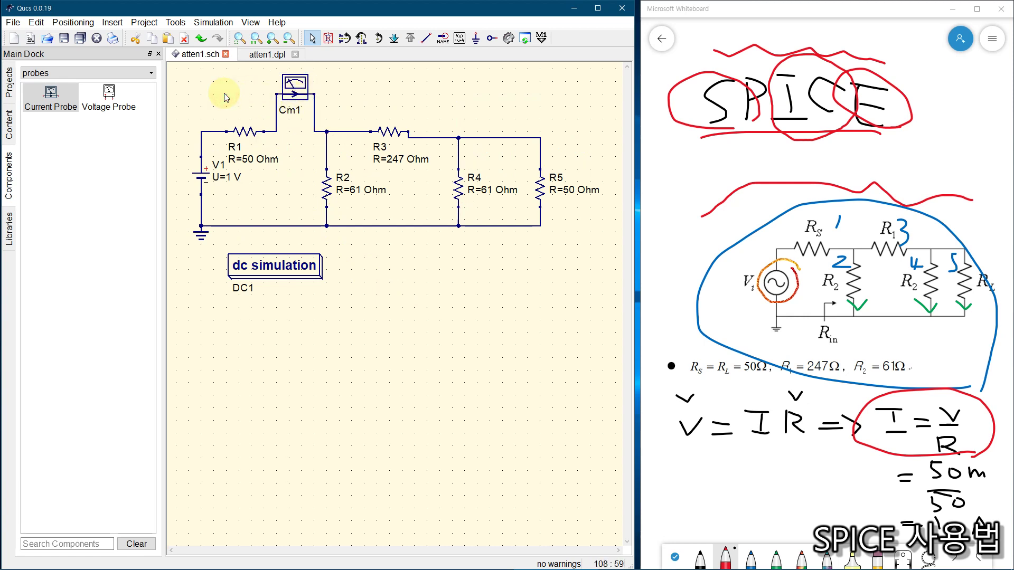
pyautogui.press('F2')
pyautogui.click(385, 329)
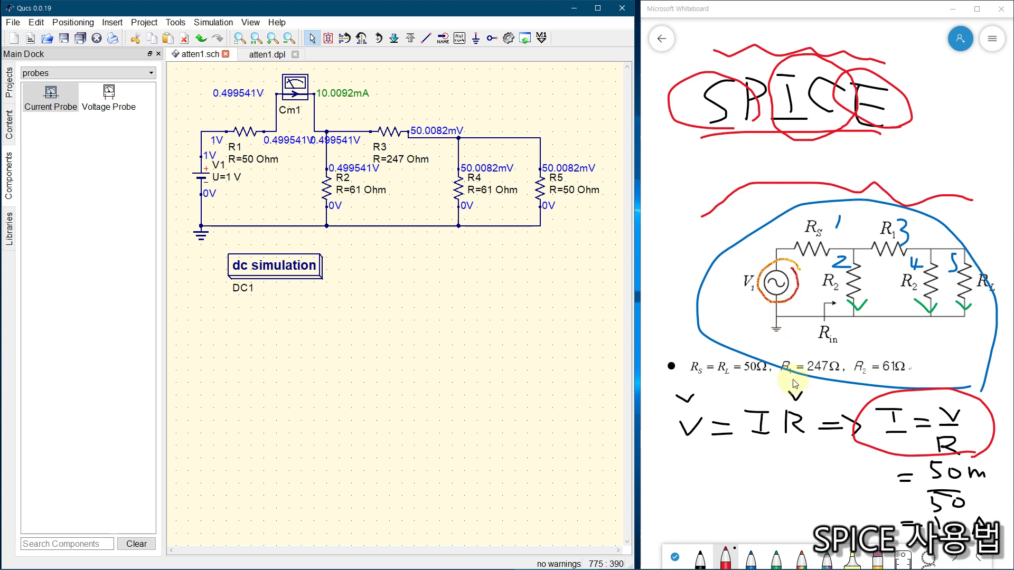
# Step: Switch to Microsoft Whiteboard, circle Rin on the circuit in green, and write Rin = below the V = IR equation
pyautogui.click(777, 557)
pyautogui.moveTo(845, 346)
pyautogui.mouseDown()
pyautogui.moveTo(821, 346)
pyautogui.moveTo(807, 323)
pyautogui.moveTo(848, 330)
pyautogui.moveTo(844, 343)
pyautogui.mouseUp()
pyautogui.moveTo(664, 461)
pyautogui.mouseDown()
pyautogui.moveTo(680, 490)
pyautogui.moveTo(689, 478)
pyautogui.moveTo(710, 493)
pyautogui.moveTo(734, 478)
pyautogui.mouseUp()
pyautogui.moveTo(715, 486); pyautogui.dragTo(735, 485)
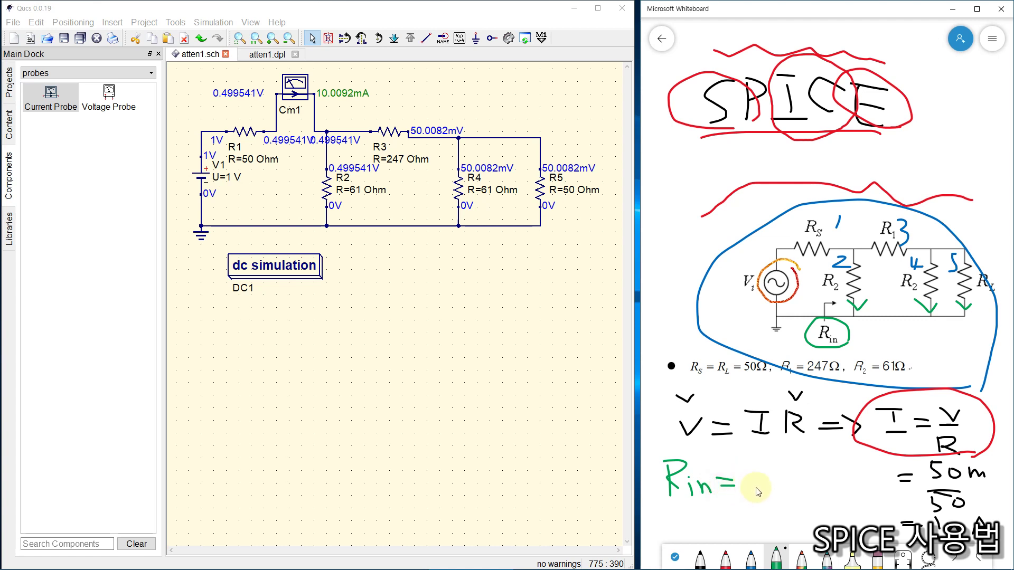
# Step: Continue the green equation with V/I = 0.5/10m and write its result on the line below
pyautogui.moveTo(744, 453)
pyautogui.mouseDown()
pyautogui.moveTo(766, 453)
pyautogui.moveTo(756, 506)
pyautogui.moveTo(778, 508)
pyautogui.moveTo(790, 486)
pyautogui.mouseUp()
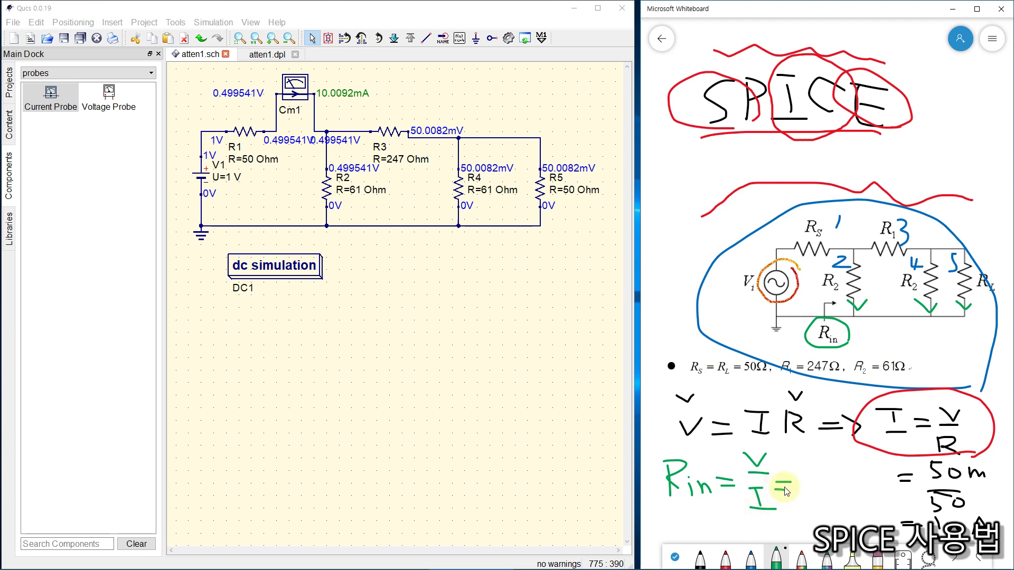
pyautogui.moveTo(812, 463); pyautogui.dragTo(860, 483)
pyautogui.click(830, 472)
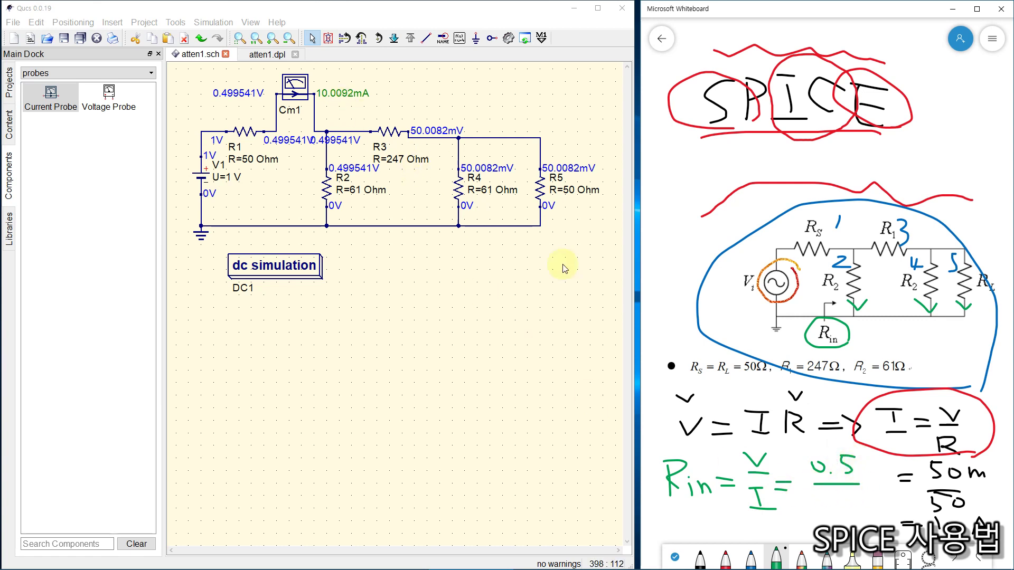
pyautogui.click(816, 492)
pyautogui.moveTo(816, 492)
pyautogui.mouseDown()
pyautogui.moveTo(816, 509)
pyautogui.moveTo(839, 495)
pyautogui.moveTo(866, 508)
pyautogui.mouseUp()
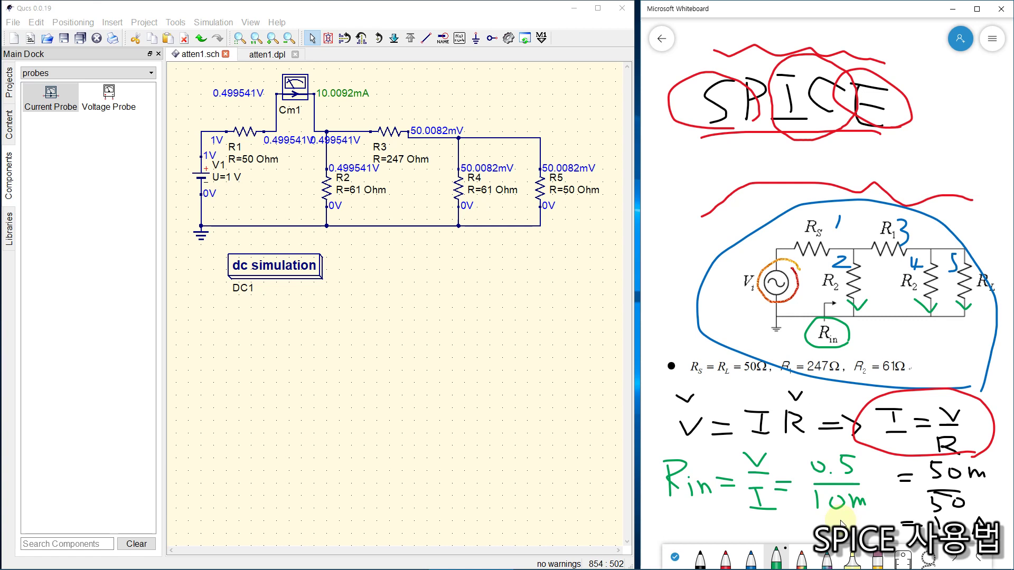
pyautogui.moveTo(788, 527); pyautogui.dragTo(862, 525)
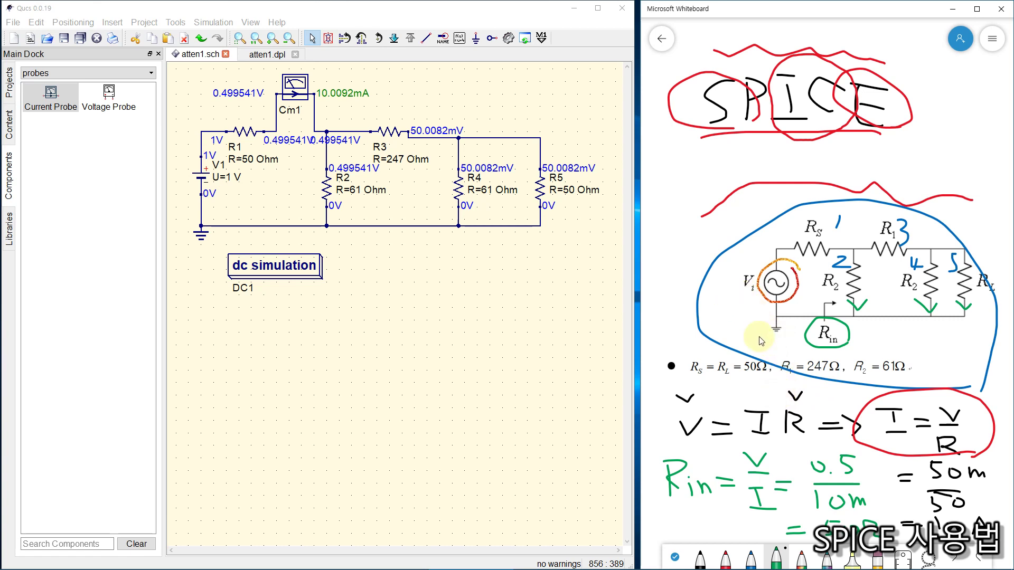
# Step: Circle the source V1 in red, write P above it, and circle the load resistor RL
pyautogui.click(725, 563)
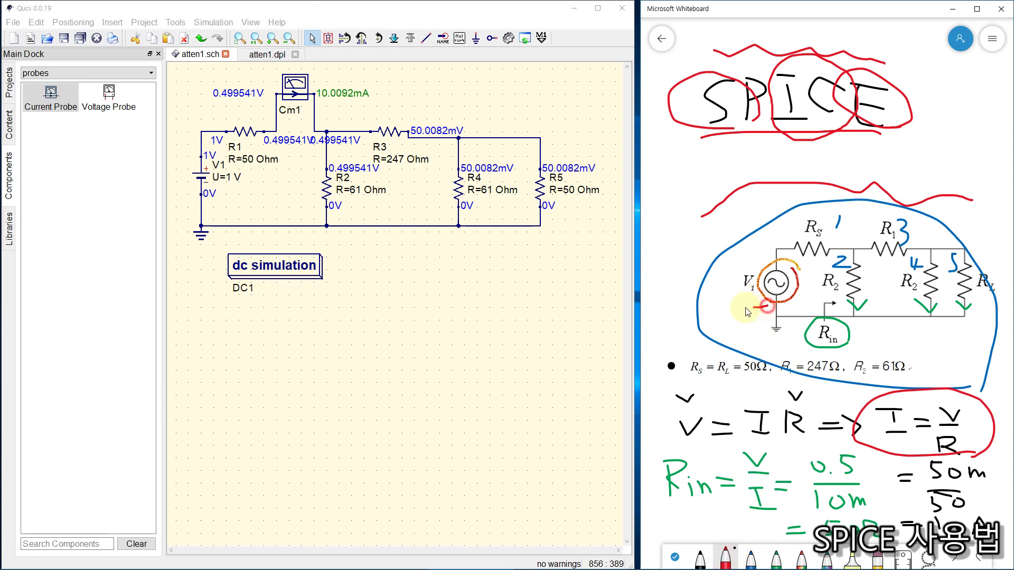
pyautogui.moveTo(761, 299)
pyautogui.mouseDown()
pyautogui.moveTo(776, 279)
pyautogui.moveTo(761, 281)
pyautogui.mouseUp()
pyautogui.moveTo(724, 227); pyautogui.dragTo(731, 237)
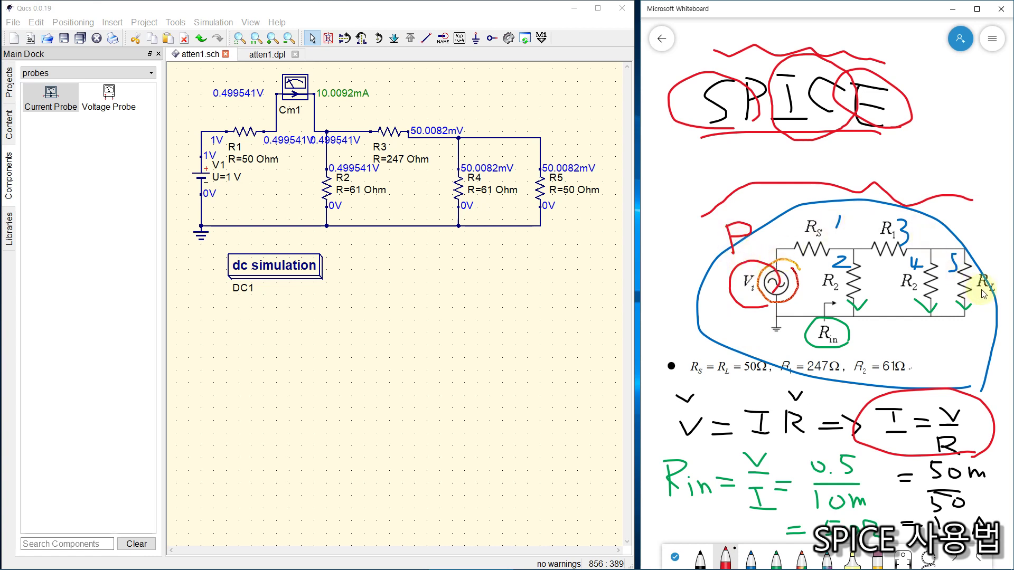
pyautogui.moveTo(979, 292)
pyautogui.mouseDown()
pyautogui.moveTo(966, 262)
pyautogui.moveTo(957, 287)
pyautogui.moveTo(983, 267)
pyautogui.moveTo(974, 291)
pyautogui.mouseUp()
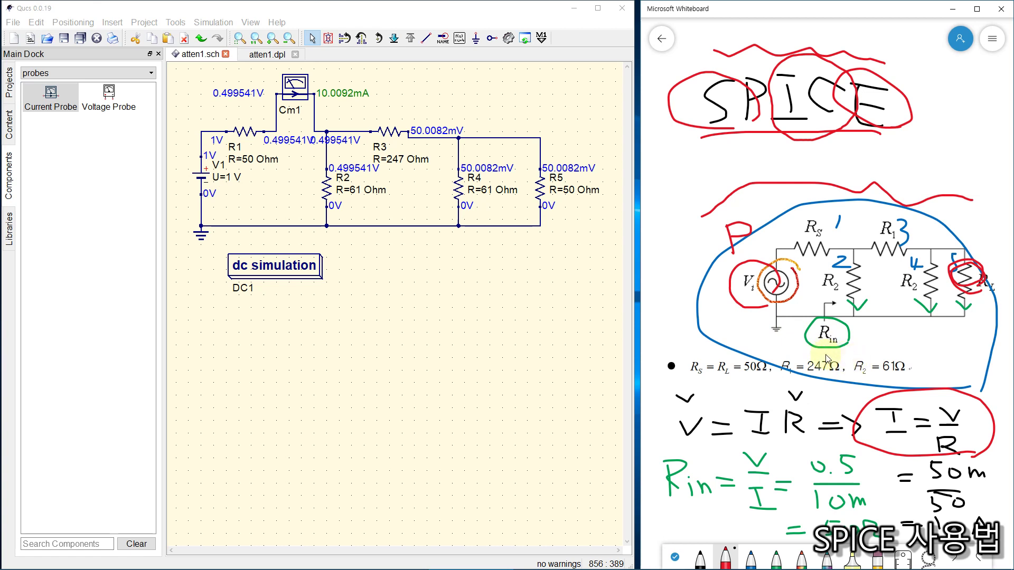
# Step: Mark Rin in red with a circle and an arrow into the circuit, and draw an arrow towards the source V1
pyautogui.moveTo(803, 349)
pyautogui.mouseDown()
pyautogui.moveTo(801, 298)
pyautogui.moveTo(845, 296)
pyautogui.moveTo(840, 304)
pyautogui.mouseUp()
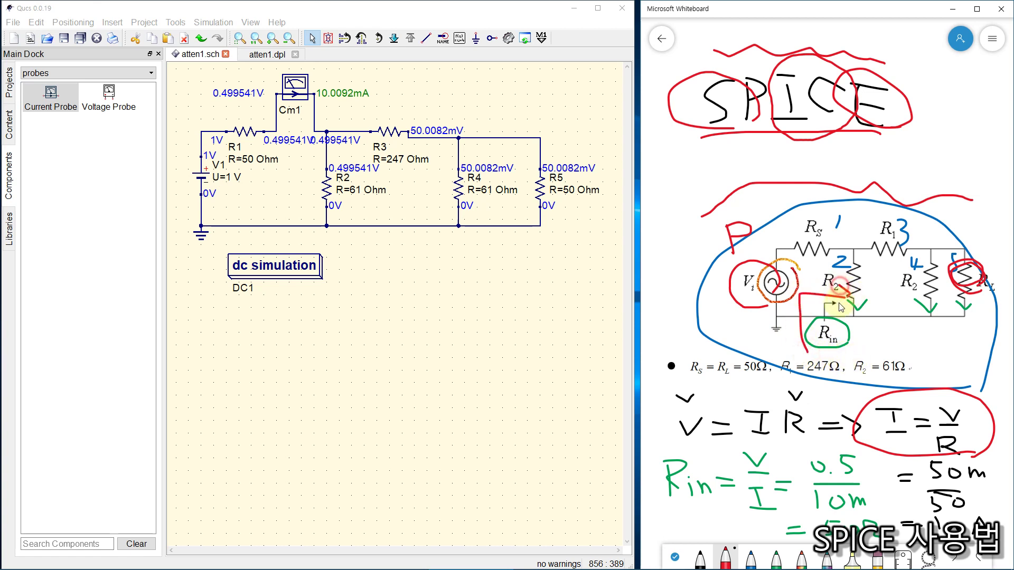
pyautogui.moveTo(851, 349)
pyautogui.mouseDown()
pyautogui.moveTo(842, 315)
pyautogui.moveTo(852, 344)
pyautogui.moveTo(844, 353)
pyautogui.mouseUp()
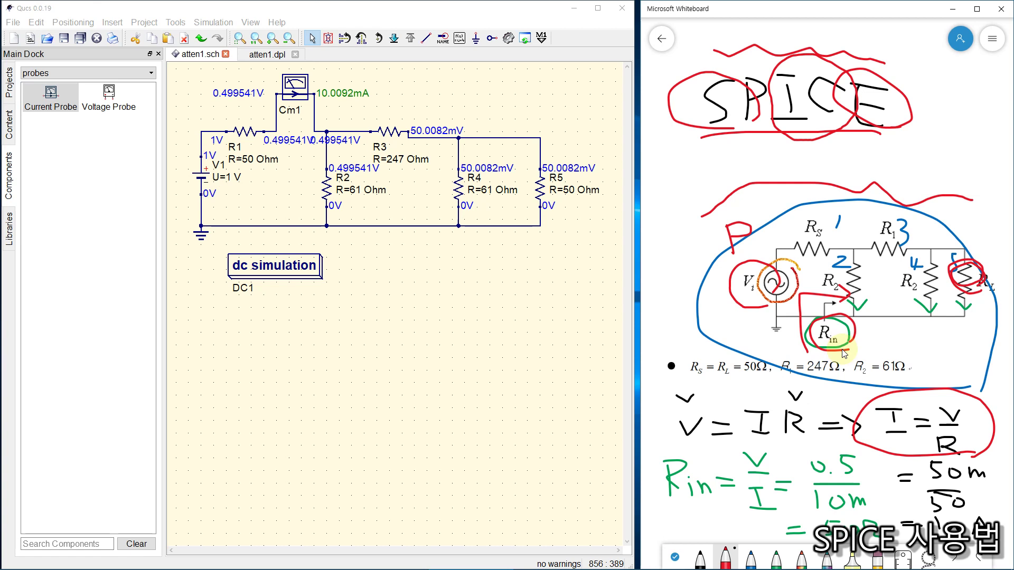
pyautogui.moveTo(705, 271)
pyautogui.mouseDown()
pyautogui.moveTo(724, 268)
pyautogui.moveTo(727, 301)
pyautogui.mouseUp()
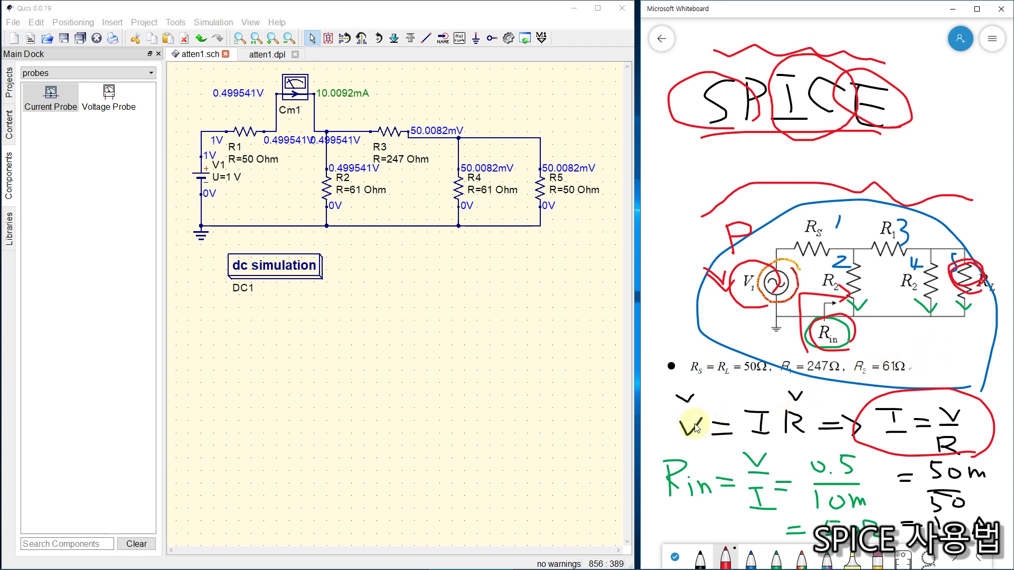
# Step: Circle RS in red in both the value list and the circuit, and draw an arrow pointing at RL
pyautogui.click(701, 380)
pyautogui.moveTo(700, 380)
pyautogui.mouseDown()
pyautogui.moveTo(683, 365)
pyautogui.moveTo(702, 356)
pyautogui.moveTo(708, 377)
pyautogui.moveTo(697, 388)
pyautogui.mouseUp()
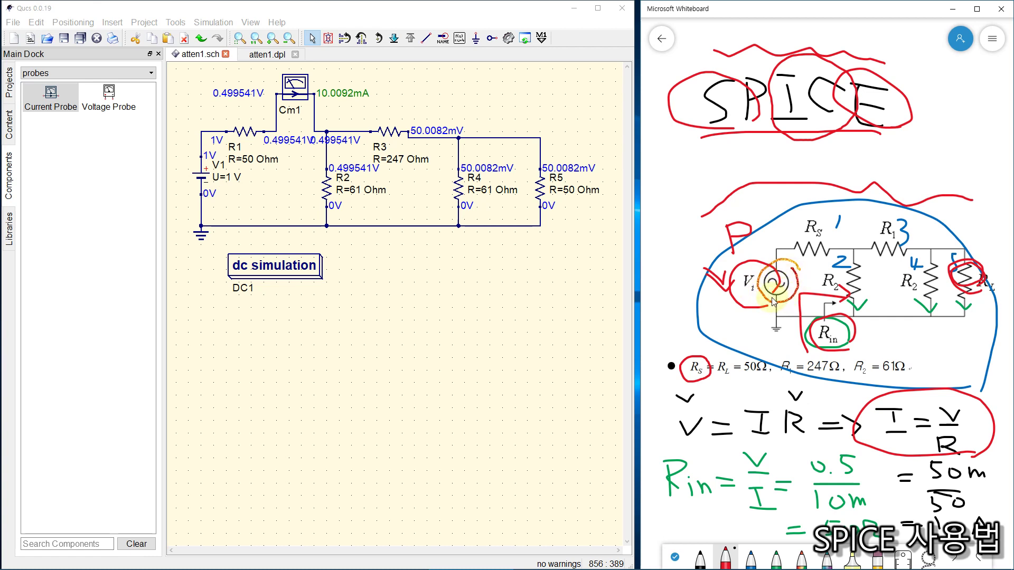
pyautogui.moveTo(827, 235); pyautogui.dragTo(823, 237)
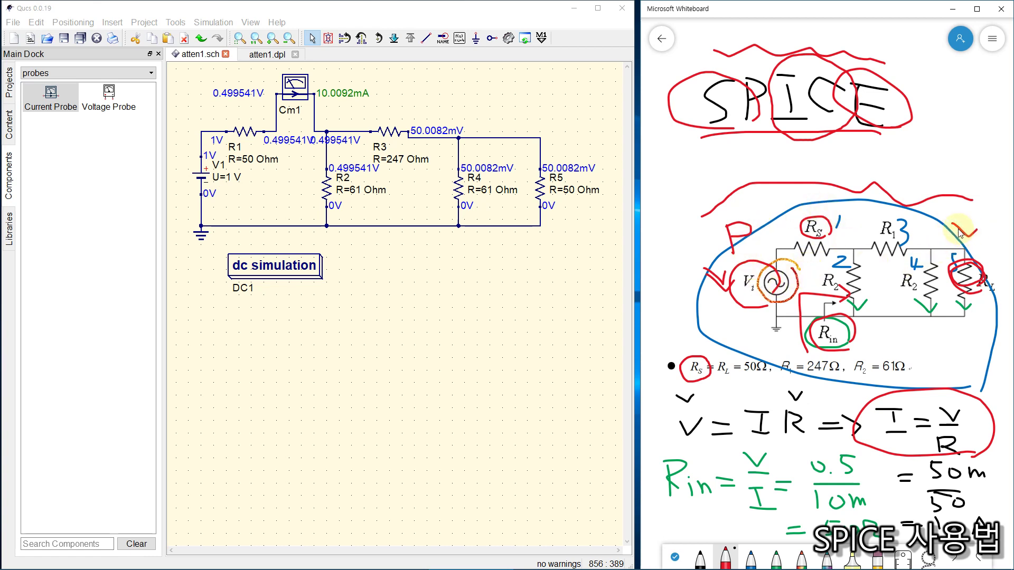
pyautogui.moveTo(950, 224); pyautogui.dragTo(983, 240)
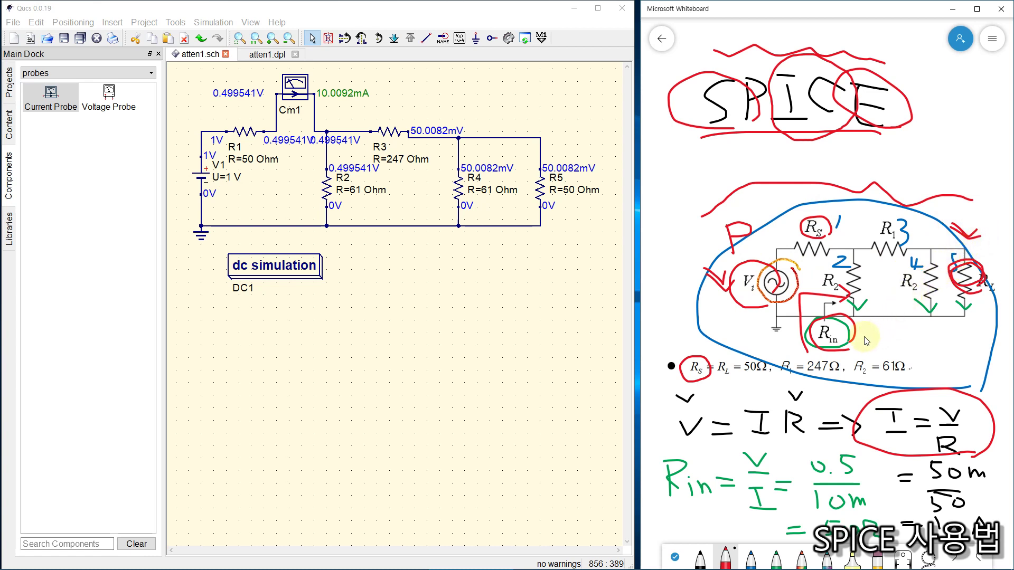
# Step: Circle Rin again in red with = 50Ω written beside it, and underline R1 and the R2 nearest the source
pyautogui.moveTo(816, 344)
pyautogui.mouseDown()
pyautogui.moveTo(805, 314)
pyautogui.moveTo(839, 290)
pyautogui.moveTo(850, 346)
pyautogui.moveTo(820, 325)
pyautogui.moveTo(834, 349)
pyautogui.moveTo(857, 327)
pyautogui.moveTo(851, 344)
pyautogui.moveTo(877, 333)
pyautogui.moveTo(893, 351)
pyautogui.moveTo(909, 330)
pyautogui.moveTo(945, 349)
pyautogui.moveTo(953, 328)
pyautogui.moveTo(966, 349)
pyautogui.mouseUp()
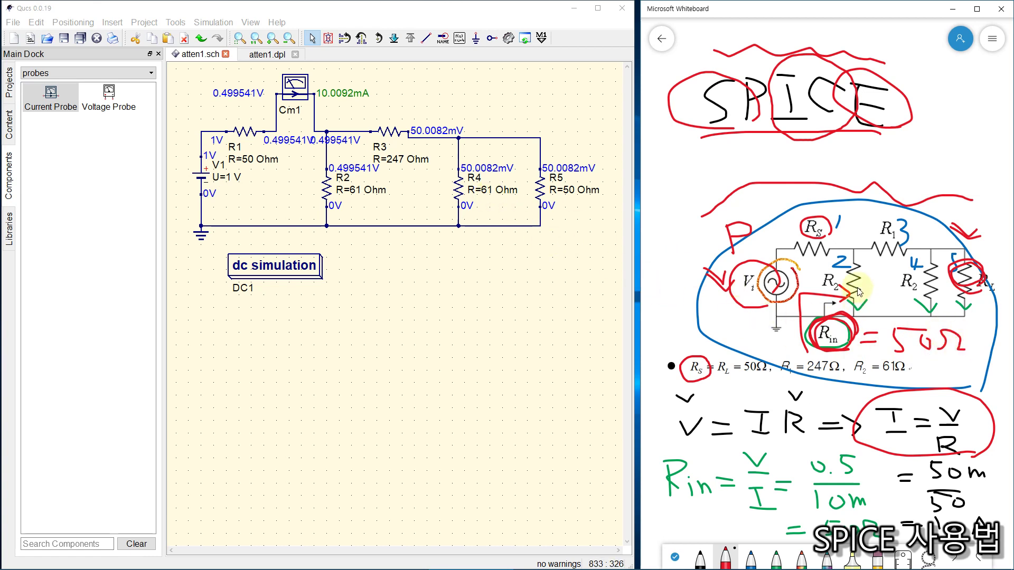
pyautogui.click(865, 239)
pyautogui.moveTo(866, 239); pyautogui.dragTo(915, 239)
pyautogui.moveTo(820, 288); pyautogui.dragTo(847, 298)
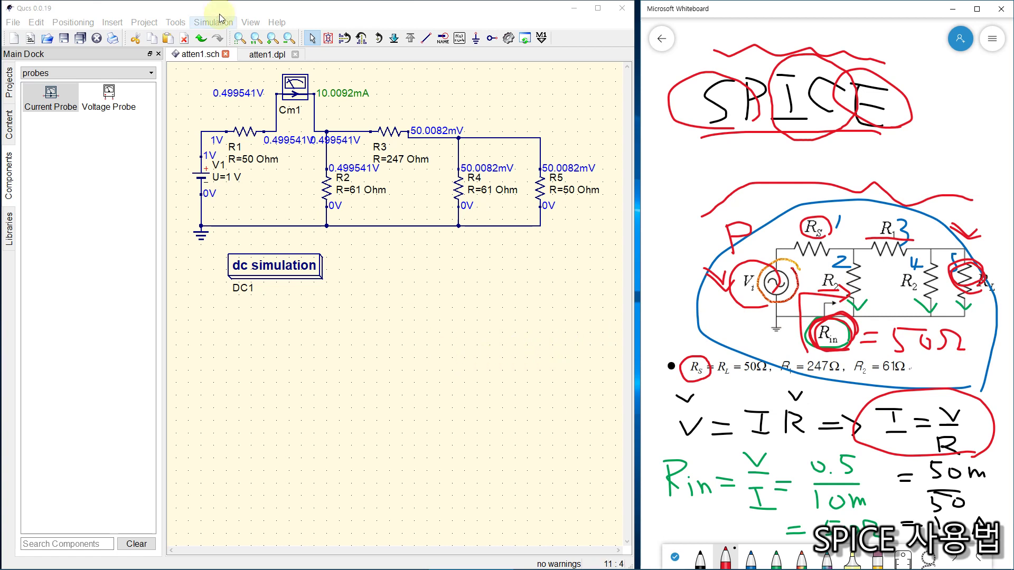
# Step: Switch back to Qucs and simulate the atten1 schematic
pyautogui.click(235, 8)
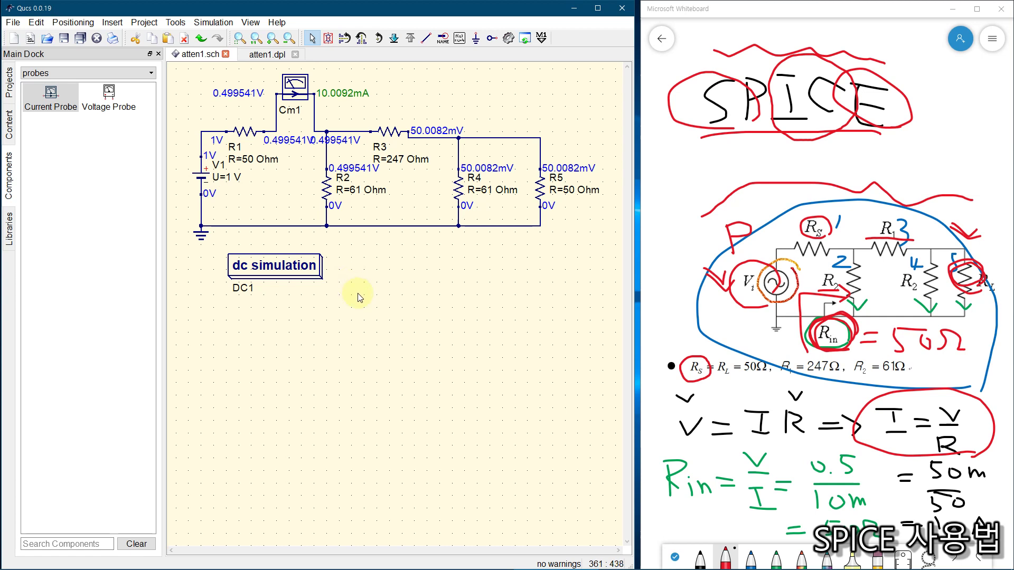
pyautogui.click(210, 23)
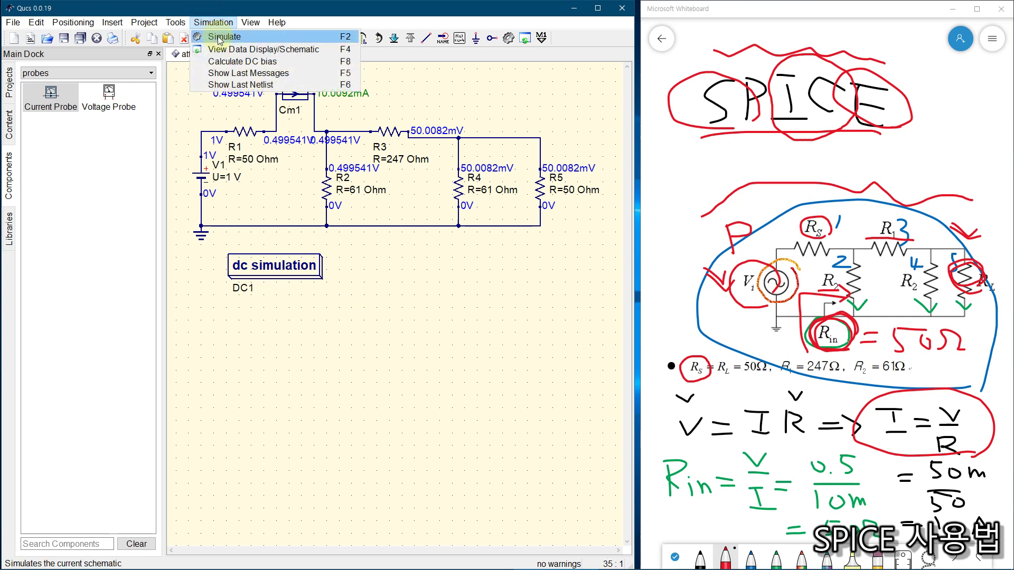
pyautogui.click(218, 37)
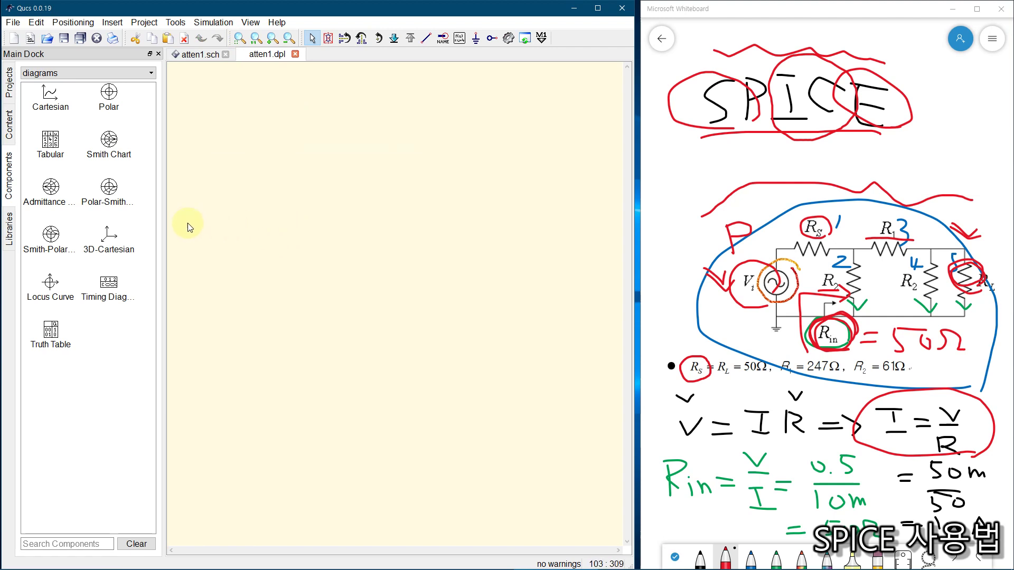
pyautogui.click(49, 101)
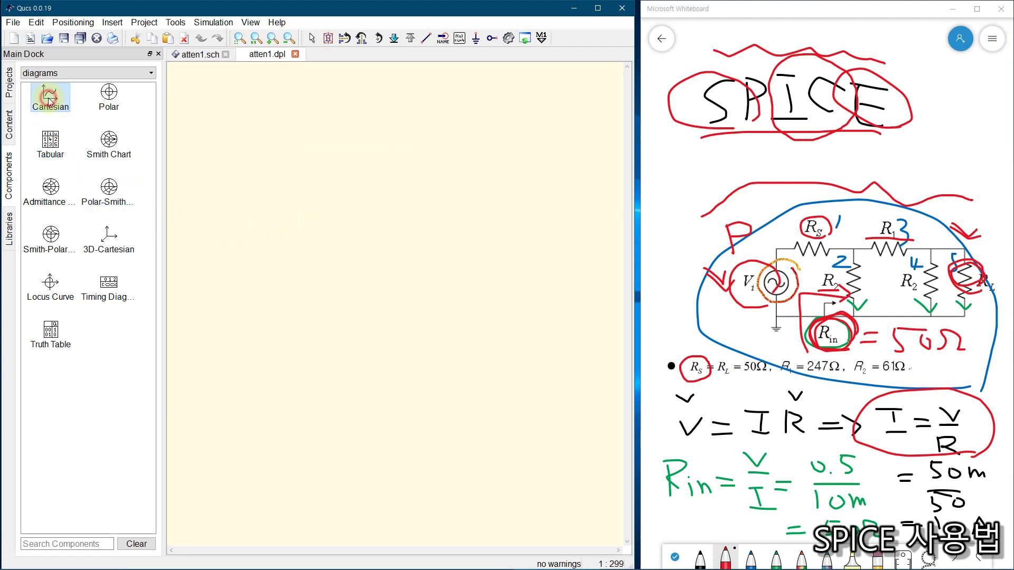
pyautogui.click(214, 186)
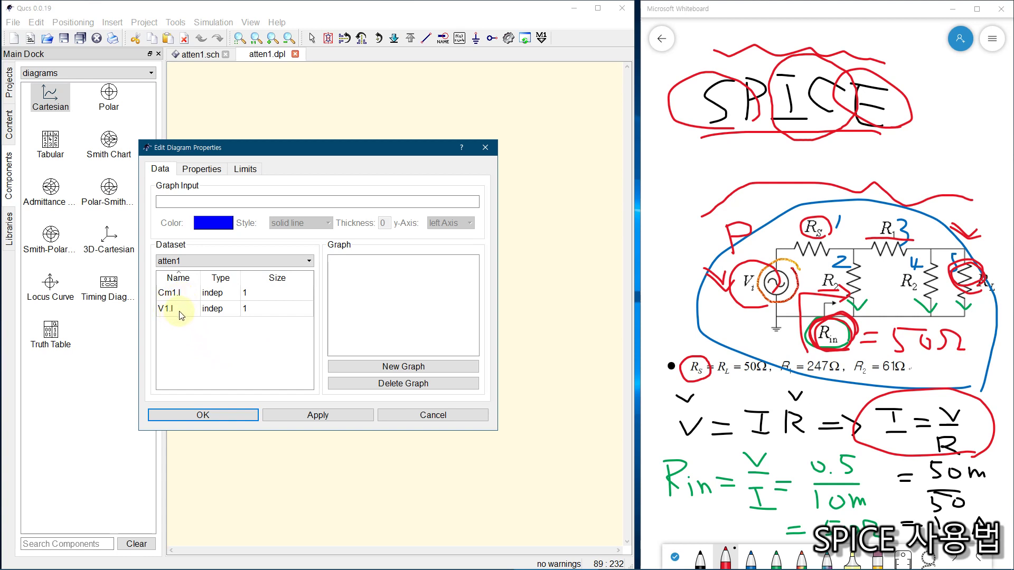
pyautogui.click(168, 295)
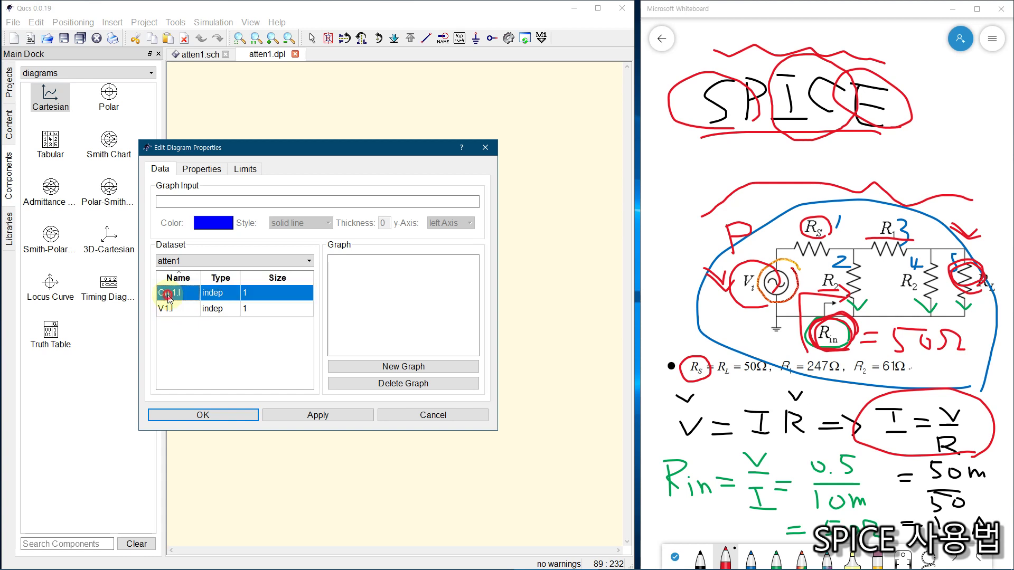
pyautogui.click(167, 309)
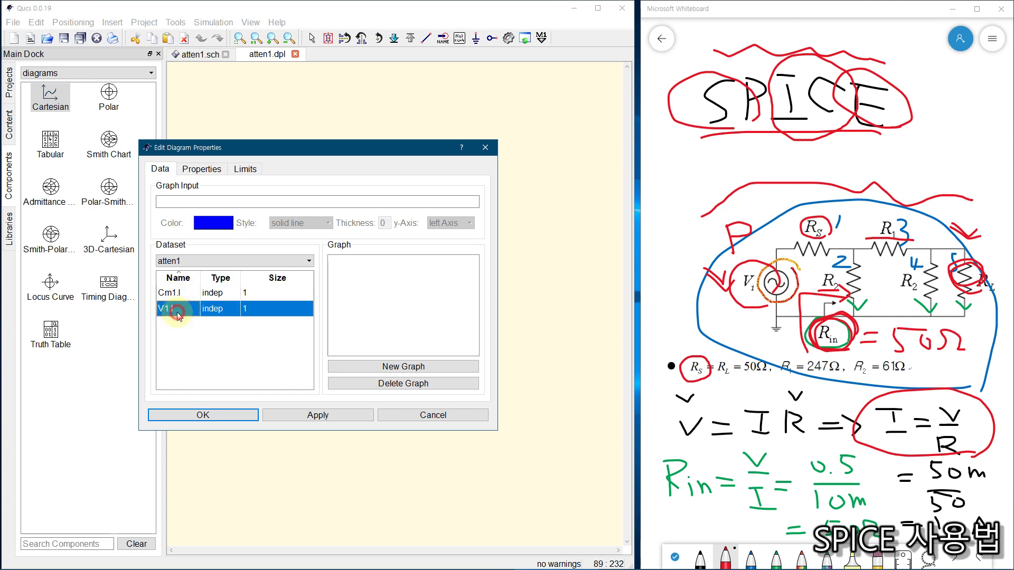
pyautogui.click(408, 415)
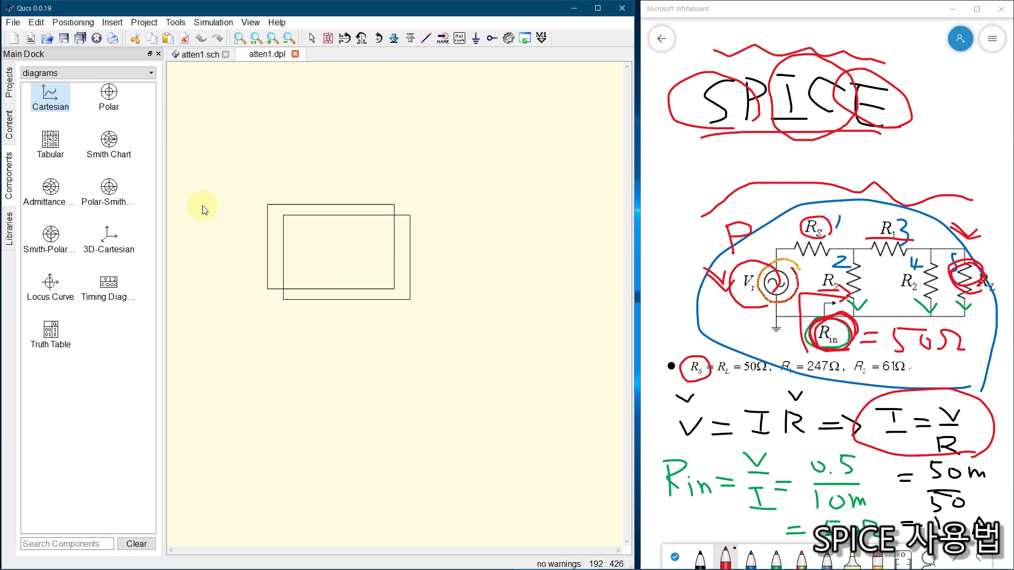
# Step: Return to the atten1 schematic and place one voltage probe in the empty area beside the dc simulation block
pyautogui.click(198, 56)
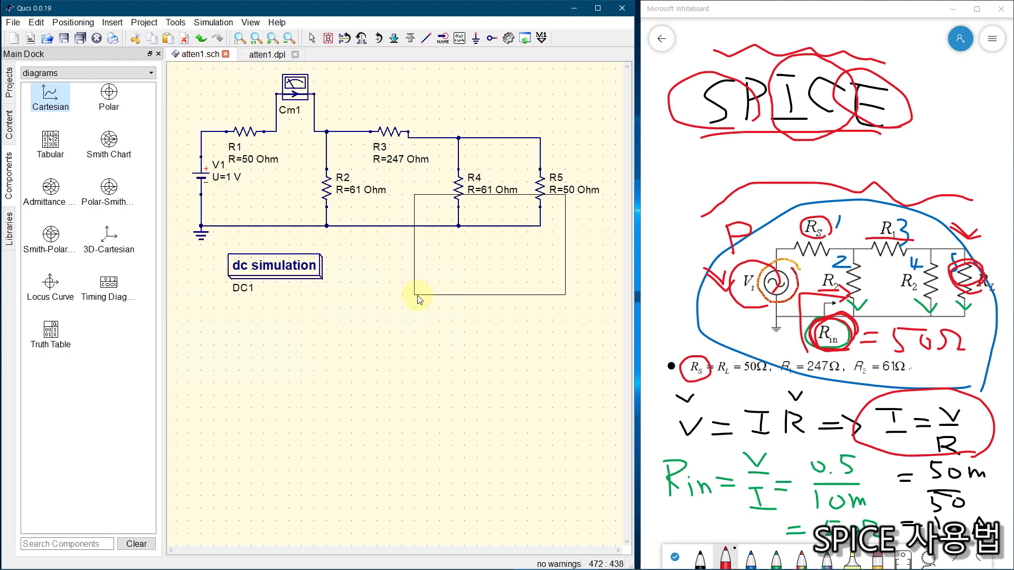
pyautogui.press('Escape')
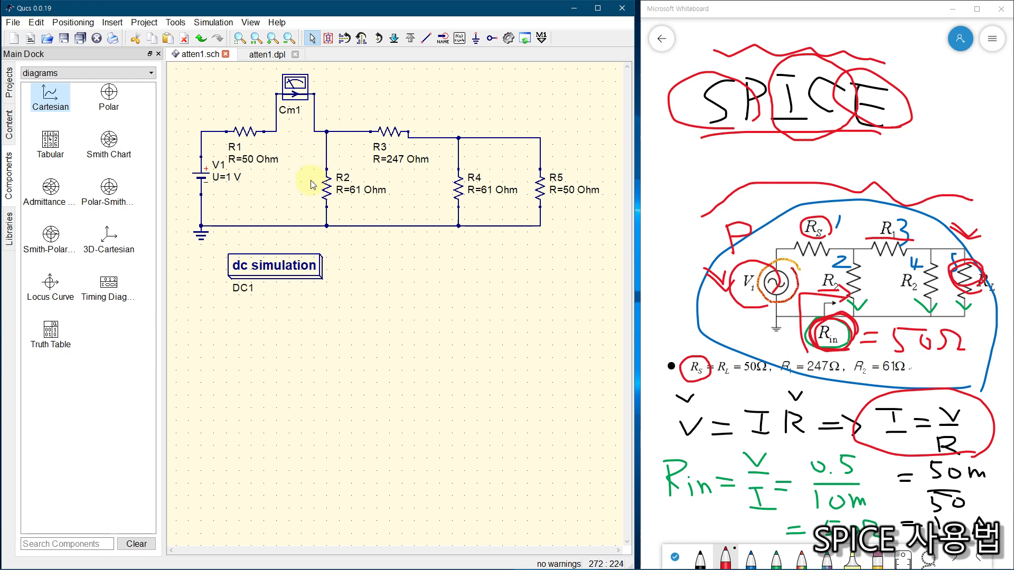
pyautogui.click(9, 180)
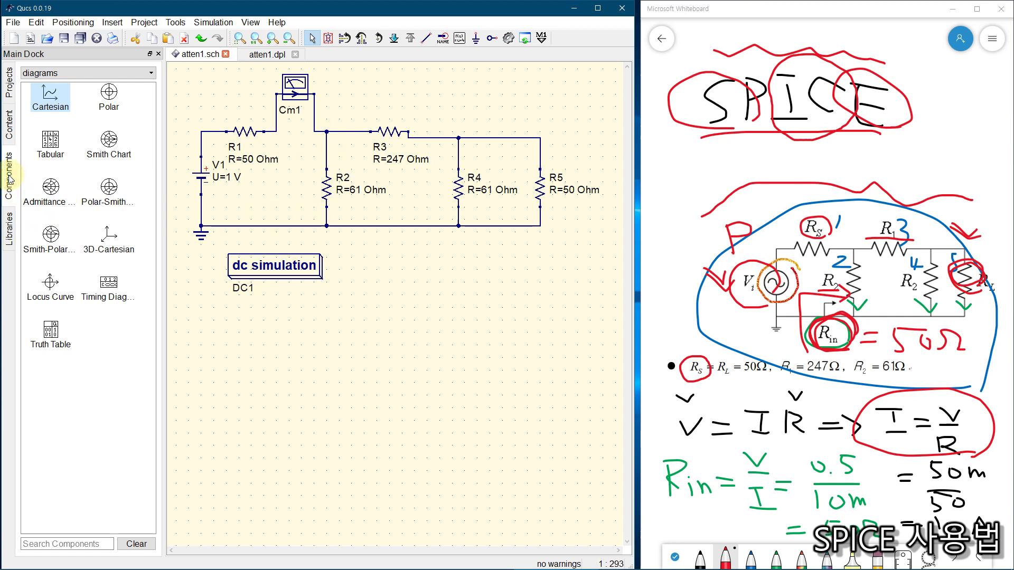
pyautogui.click(54, 76)
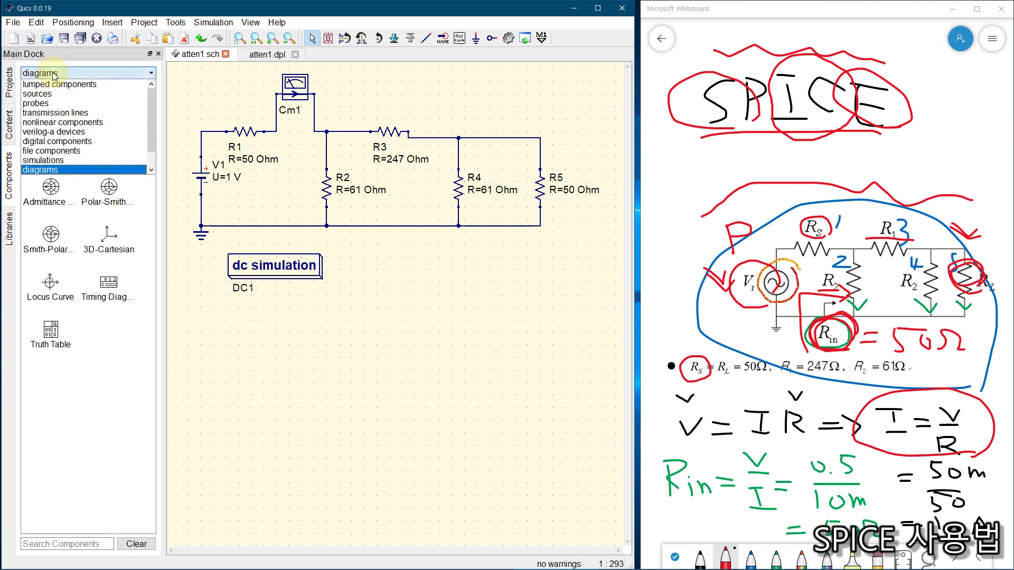
pyautogui.click(41, 104)
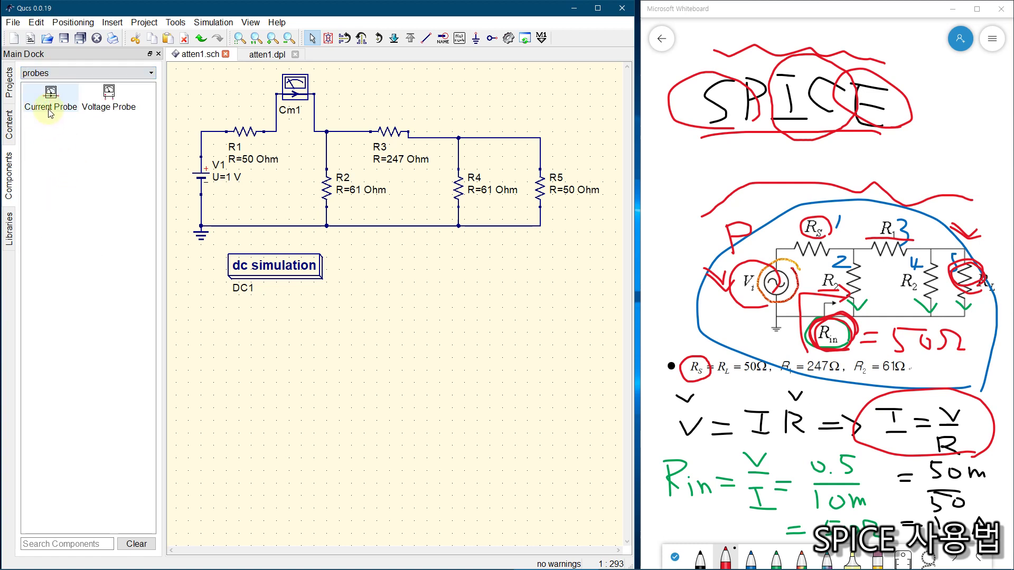
pyautogui.click(108, 99)
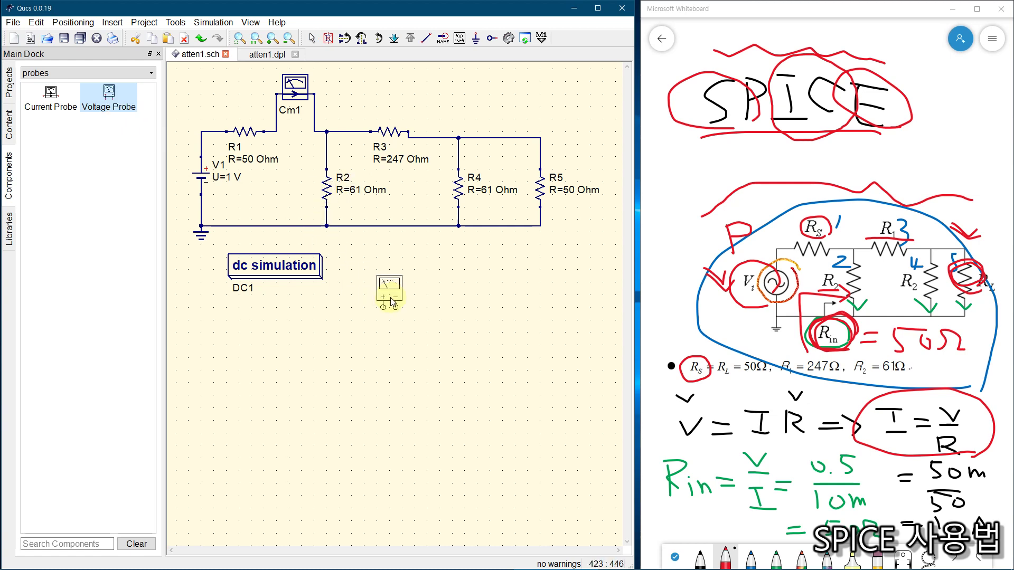
pyautogui.click(390, 298)
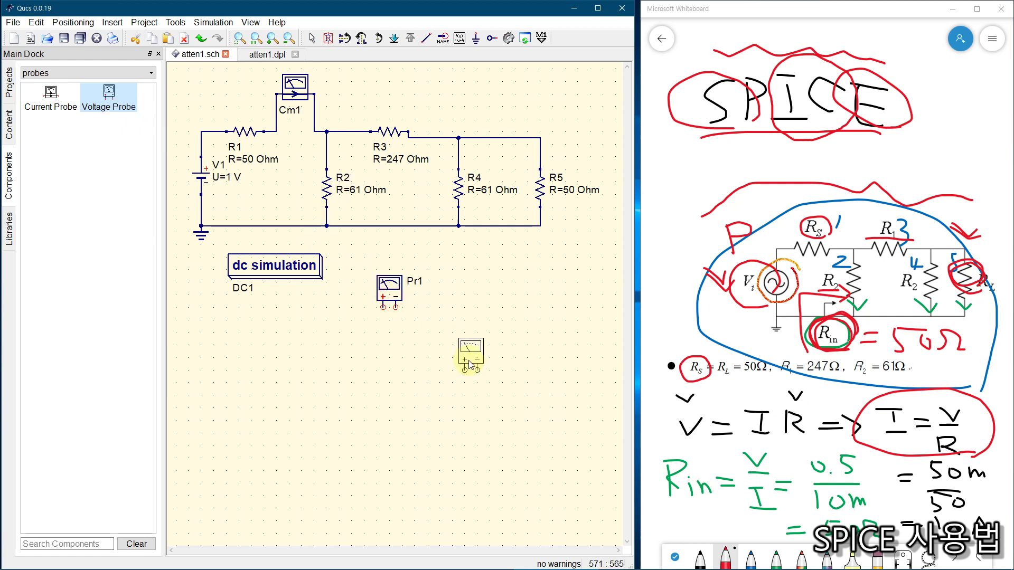
pyautogui.press('Escape')
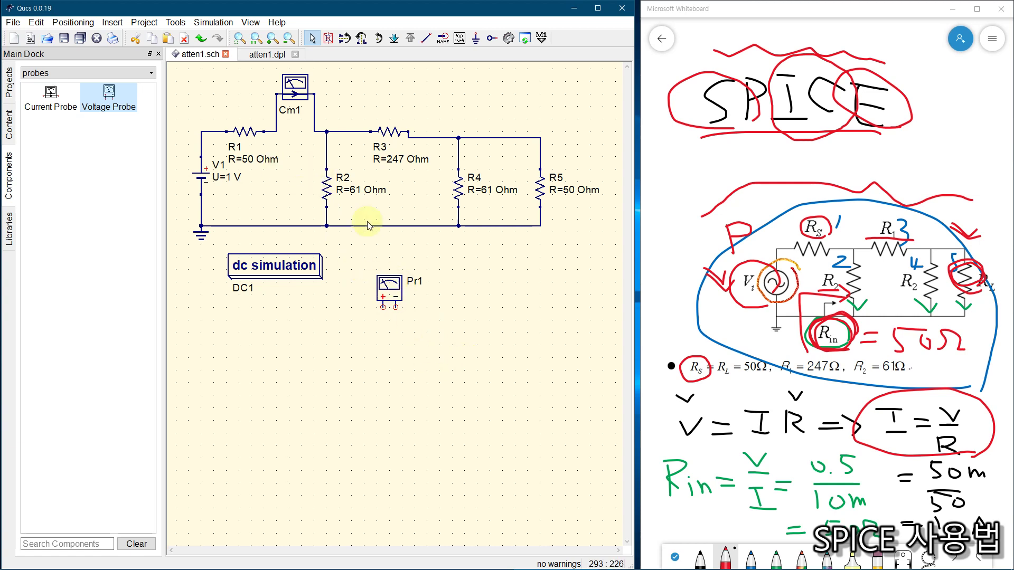
# Step: Rotate the voltage probe once and mirror it about the X axis so its terminals face right with plus above minus
pyautogui.click(388, 291)
pyautogui.click(379, 39)
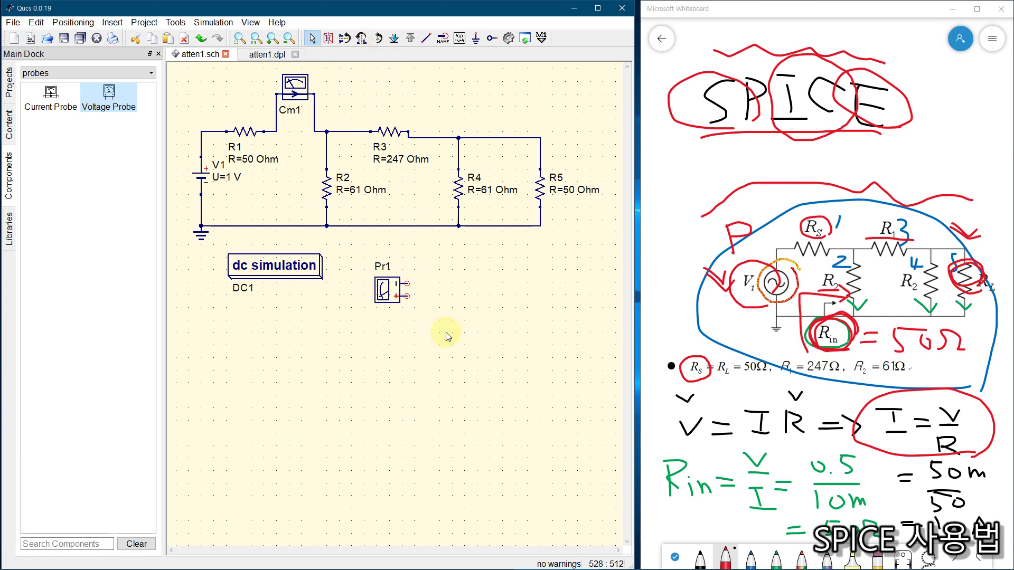
pyautogui.click(395, 302)
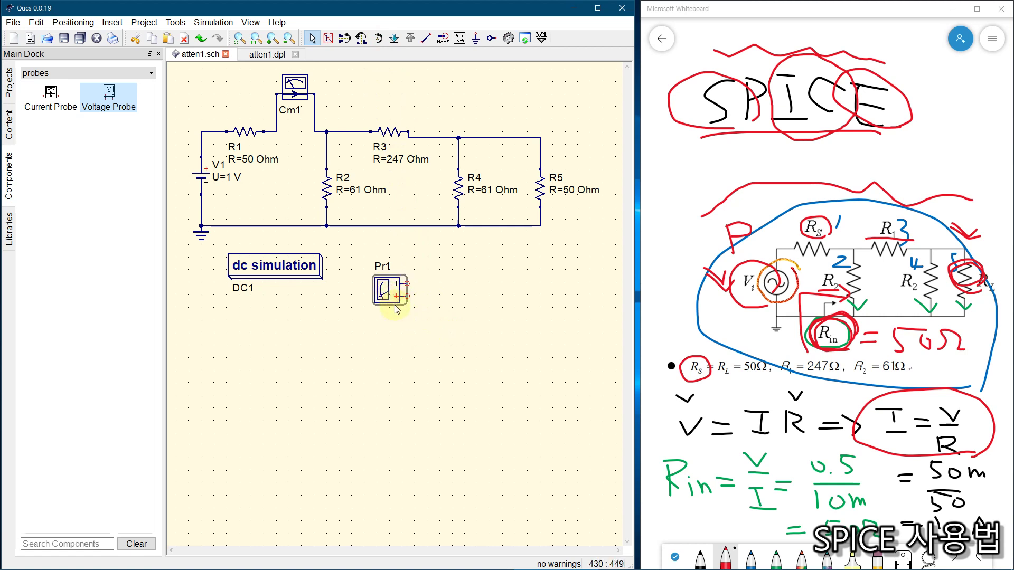
pyautogui.click(426, 322)
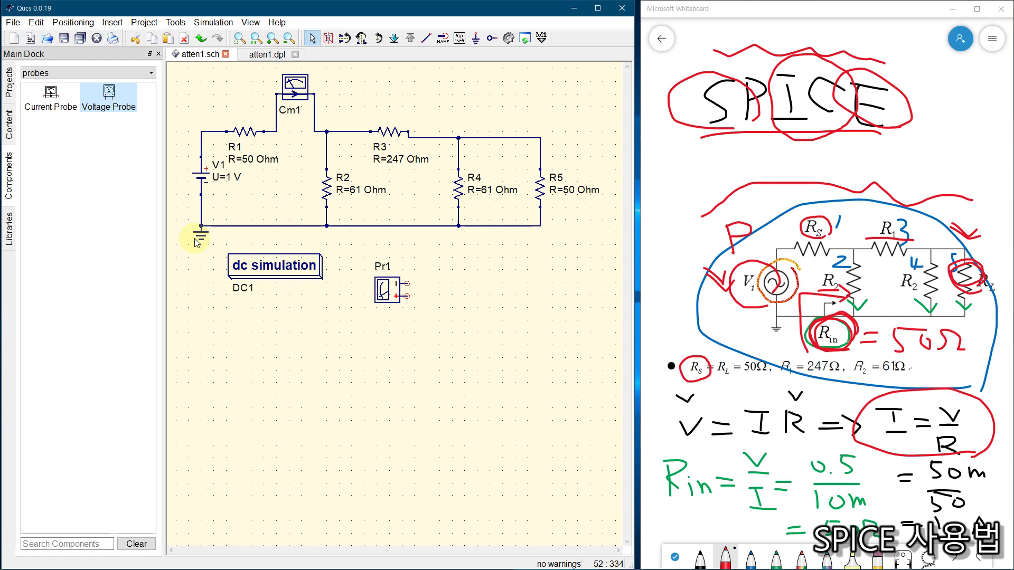
pyautogui.click(388, 288)
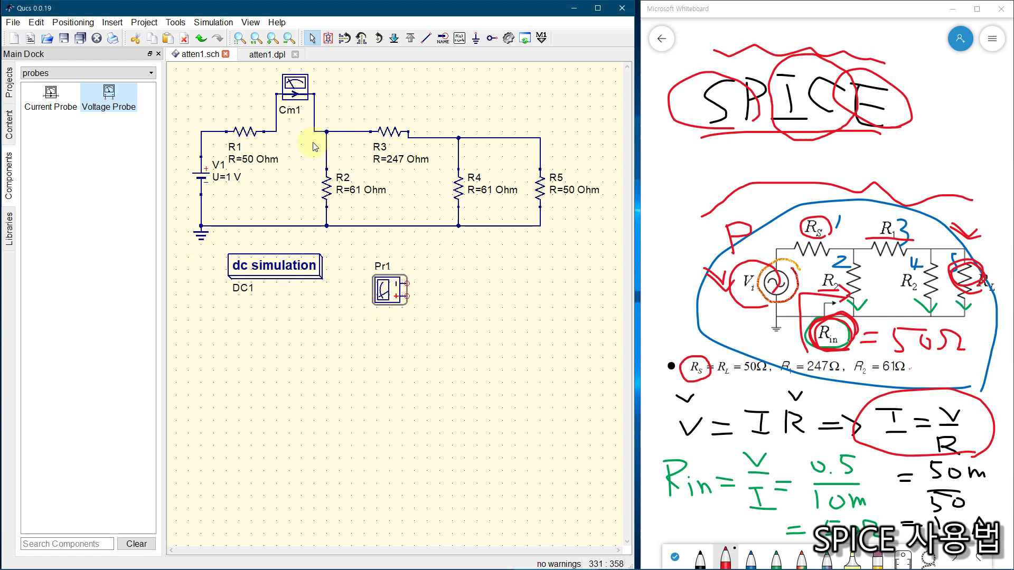
pyautogui.click(344, 41)
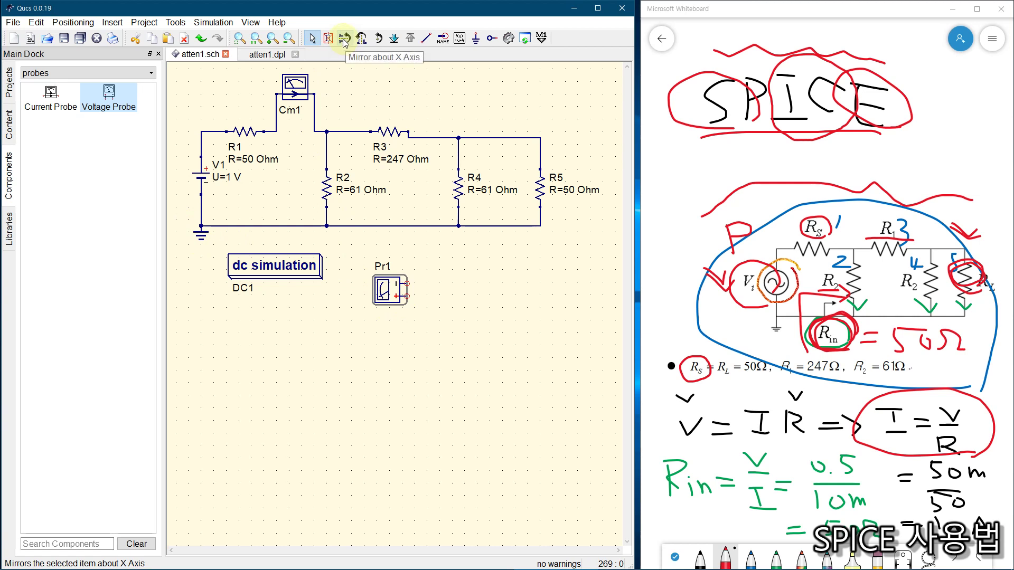
pyautogui.click(344, 41)
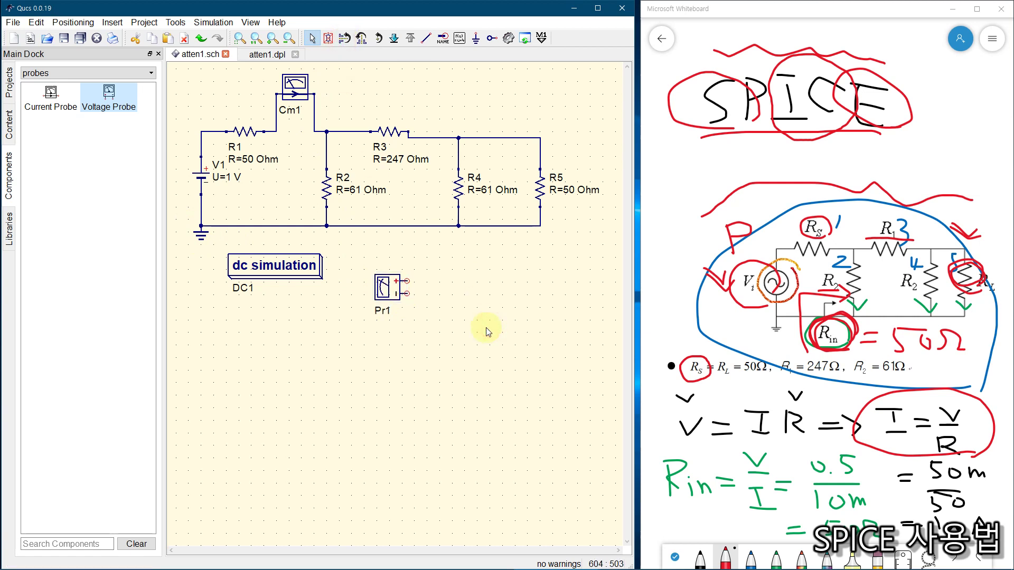
# Step: Rename the voltage probe as Vm1
pyautogui.doubleClick(391, 289)
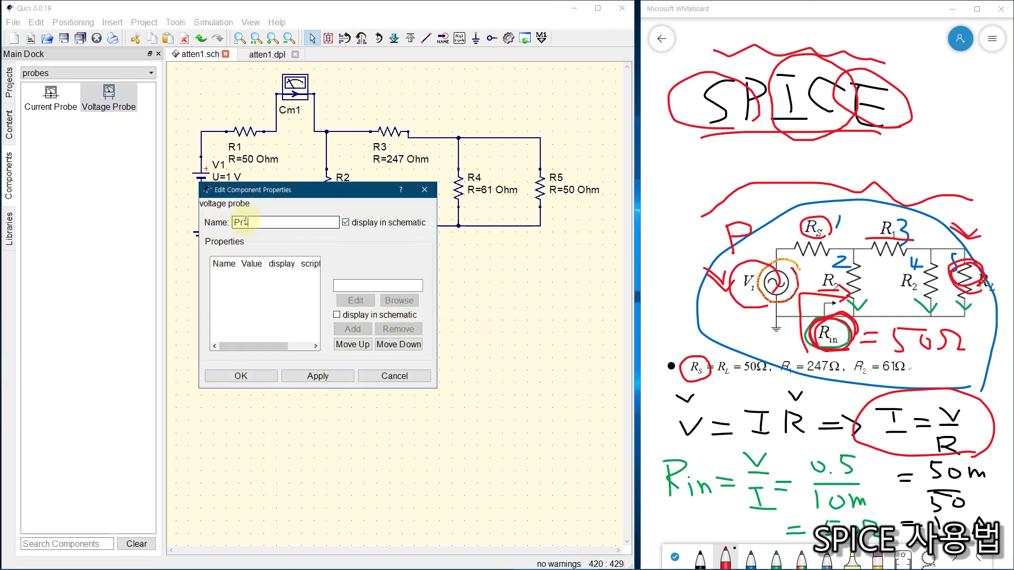
pyautogui.moveTo(243, 222); pyautogui.dragTo(222, 224)
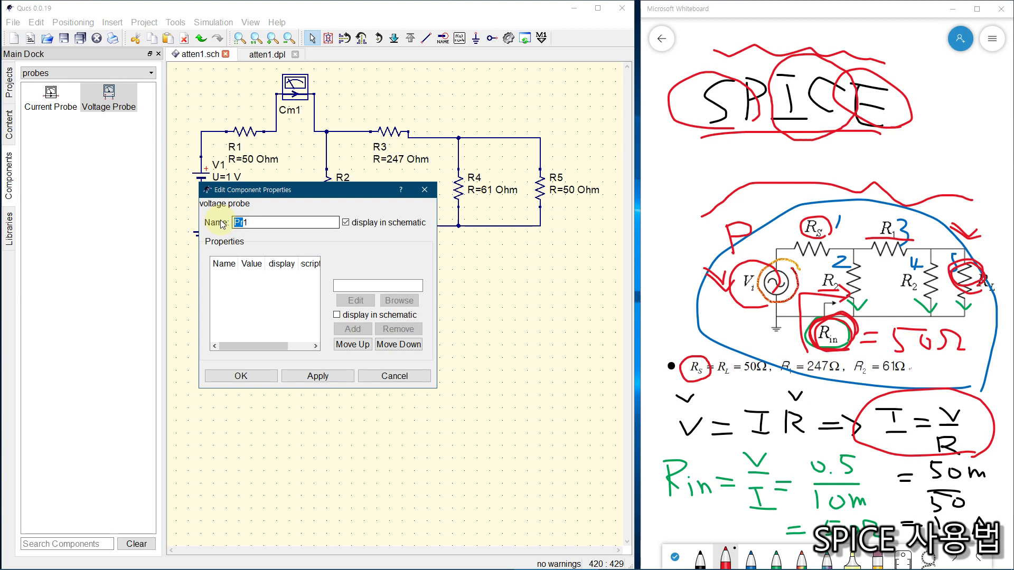
pyautogui.write('Vm1')
pyautogui.click(239, 376)
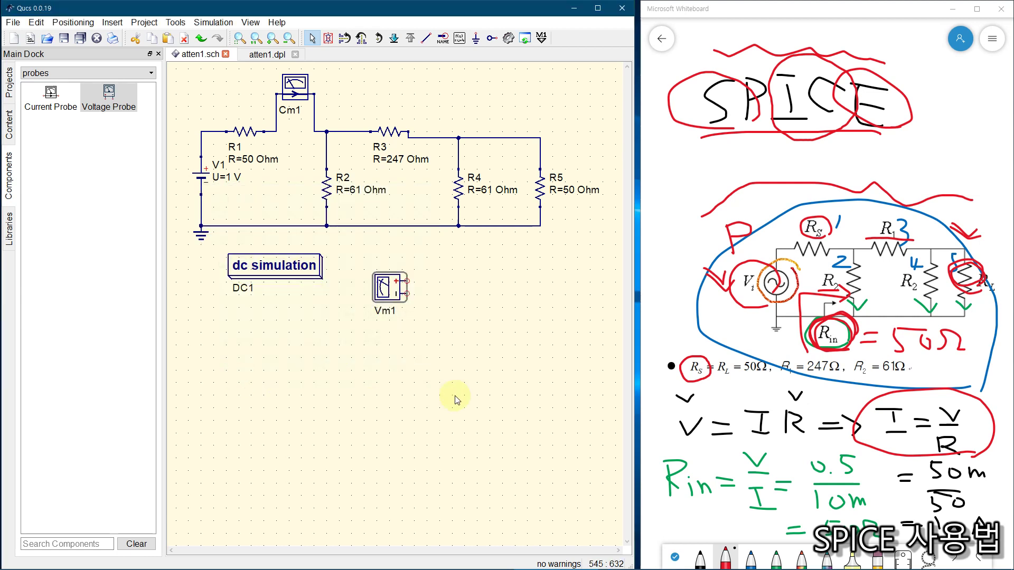
# Step: Move the Vm1 probe slightly down and to the left, and set it on the grid
pyautogui.click(393, 290)
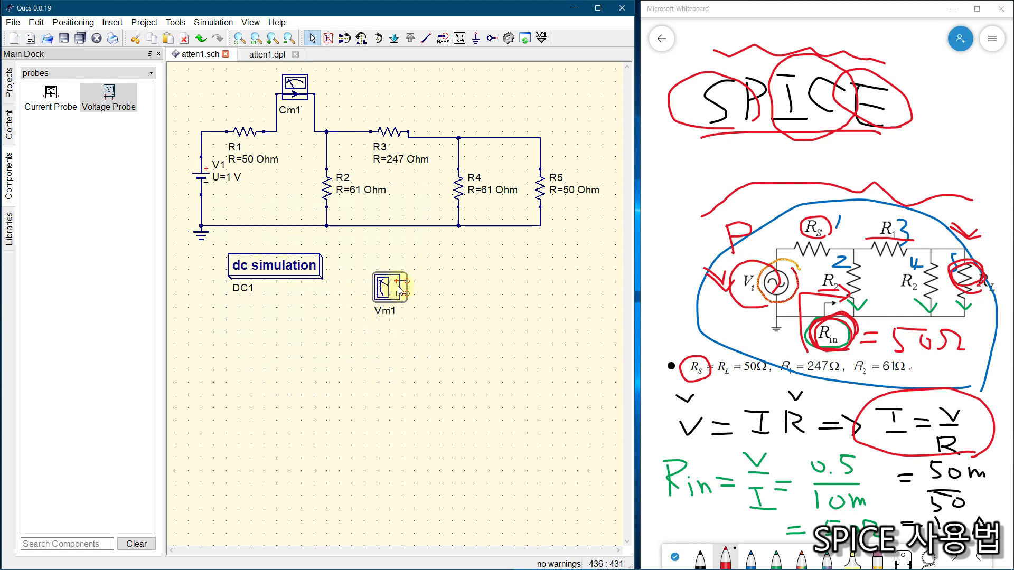
pyautogui.moveTo(393, 289)
pyautogui.mouseDown()
pyautogui.moveTo(351, 275)
pyautogui.moveTo(290, 164)
pyautogui.moveTo(306, 144)
pyautogui.moveTo(297, 140)
pyautogui.moveTo(359, 306)
pyautogui.moveTo(378, 299)
pyautogui.moveTo(367, 303)
pyautogui.mouseUp()
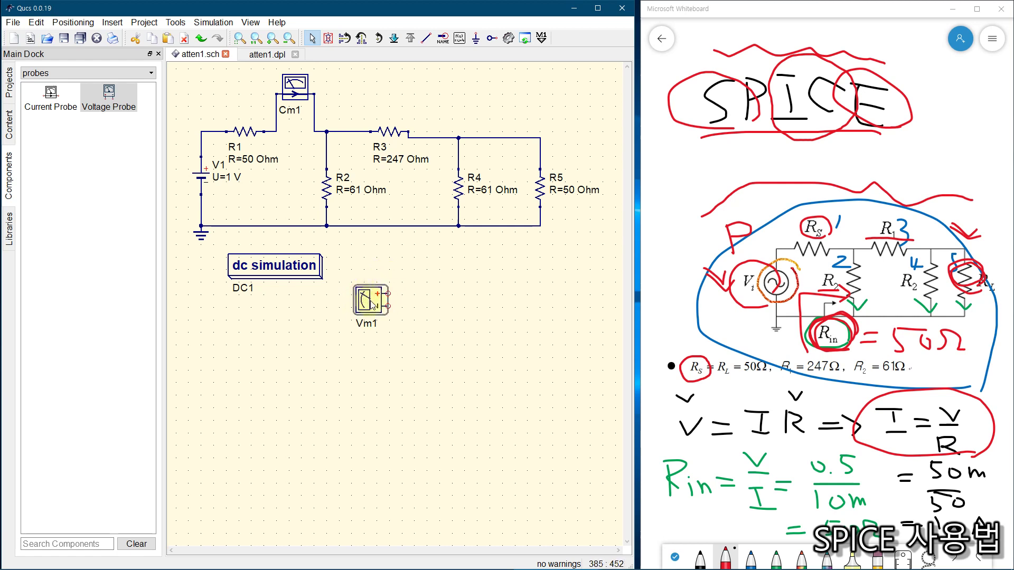
pyautogui.rightClick(371, 300)
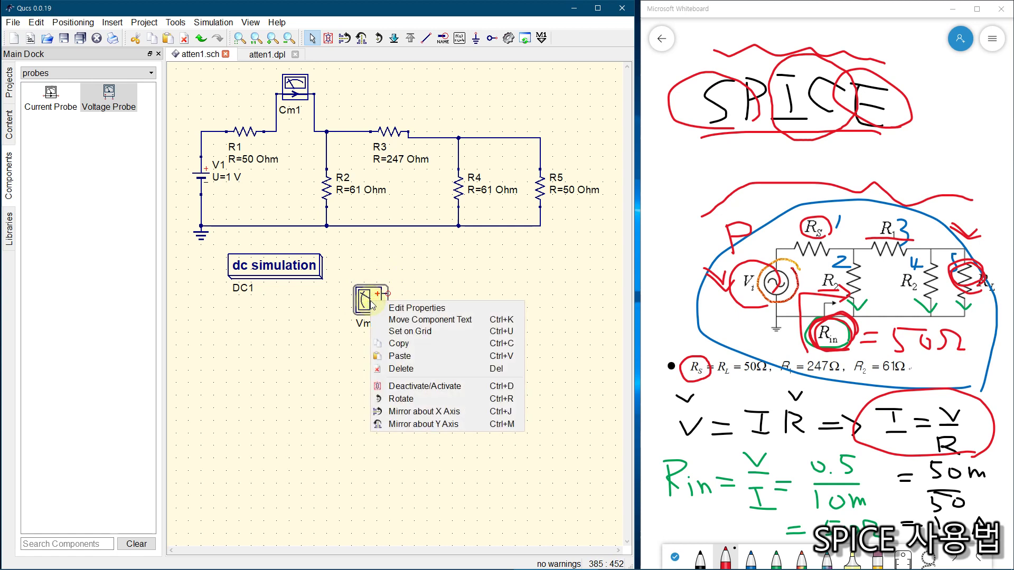
pyautogui.click(417, 332)
pyautogui.click(391, 365)
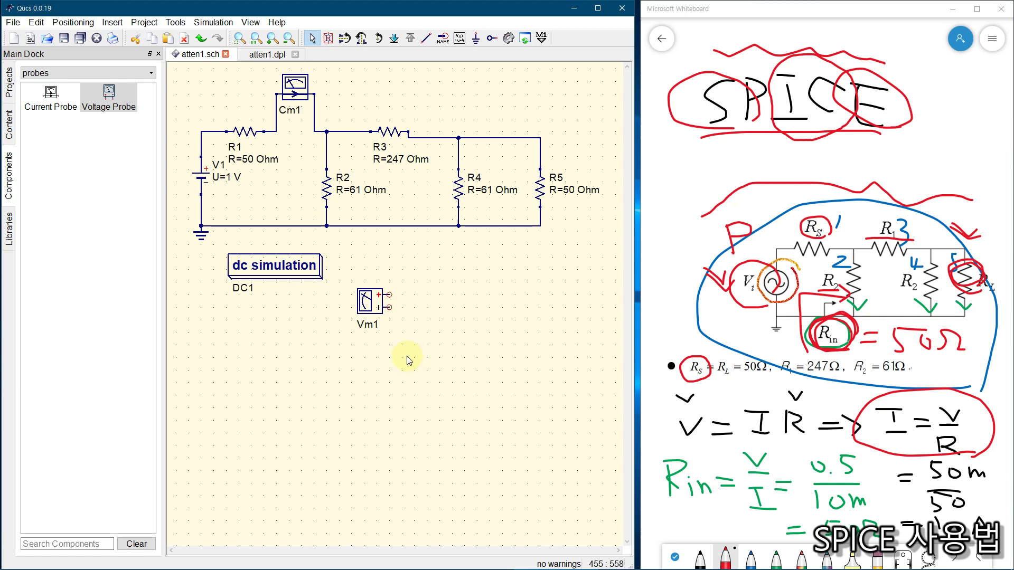
# Step: Move Vm1 so its plus terminal sits on the wire between Cm1 and R2, and wire its minus terminal to the ground line
pyautogui.moveTo(365, 299); pyautogui.dragTo(299, 140)
pyautogui.click(389, 330)
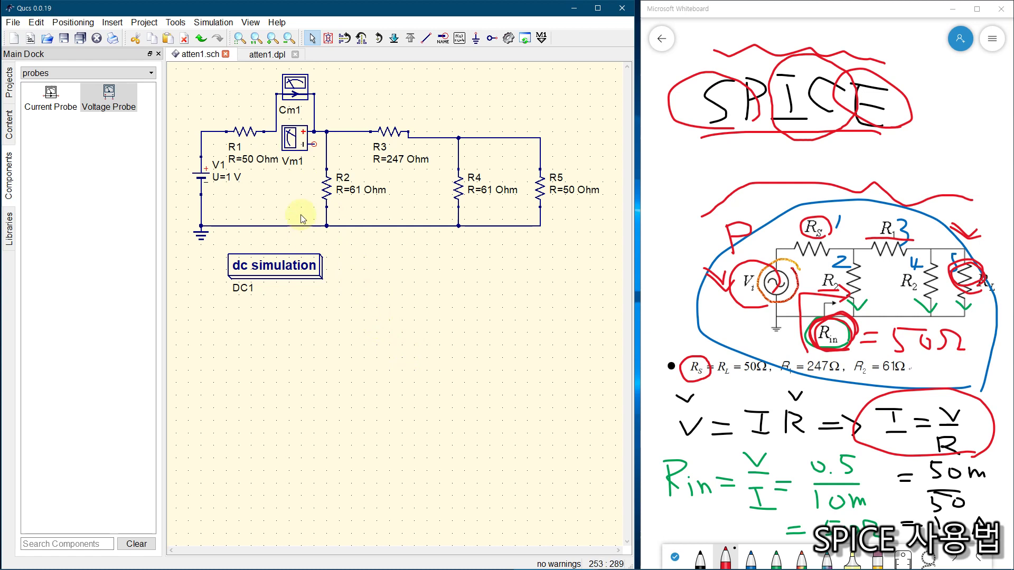
pyautogui.click(427, 39)
pyautogui.click(315, 144)
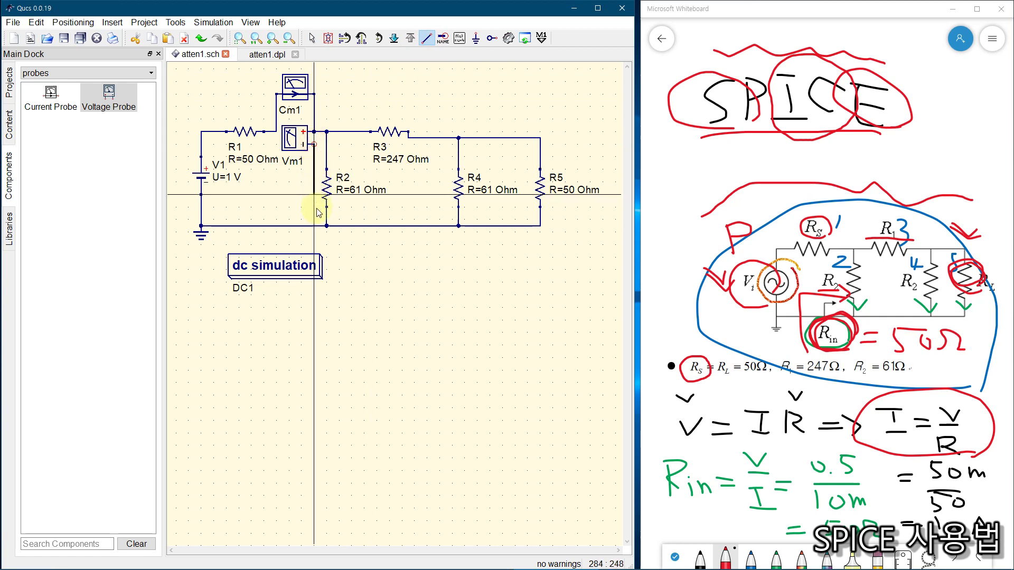
pyautogui.click(314, 226)
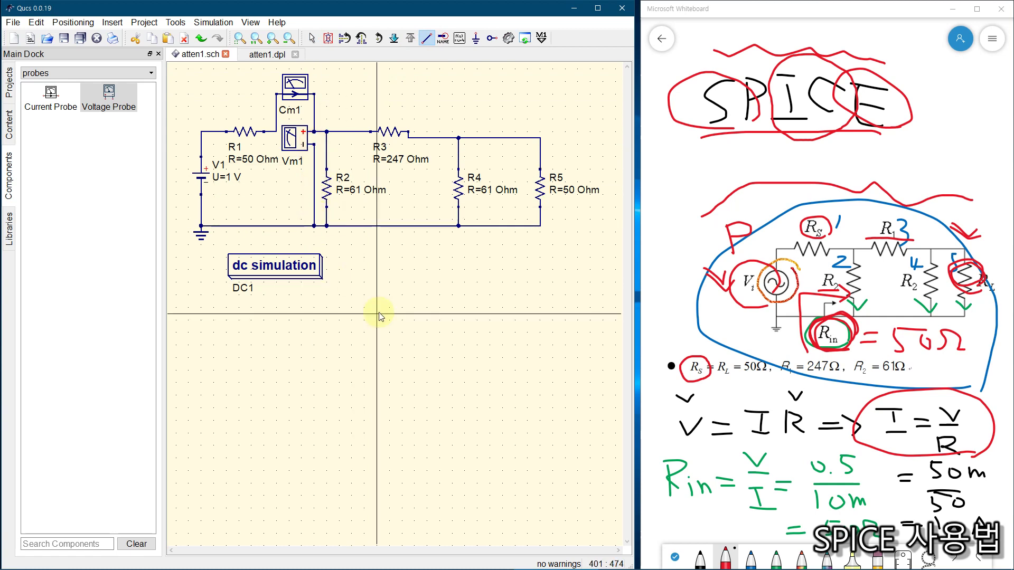
pyautogui.press('Escape')
pyautogui.click(383, 334)
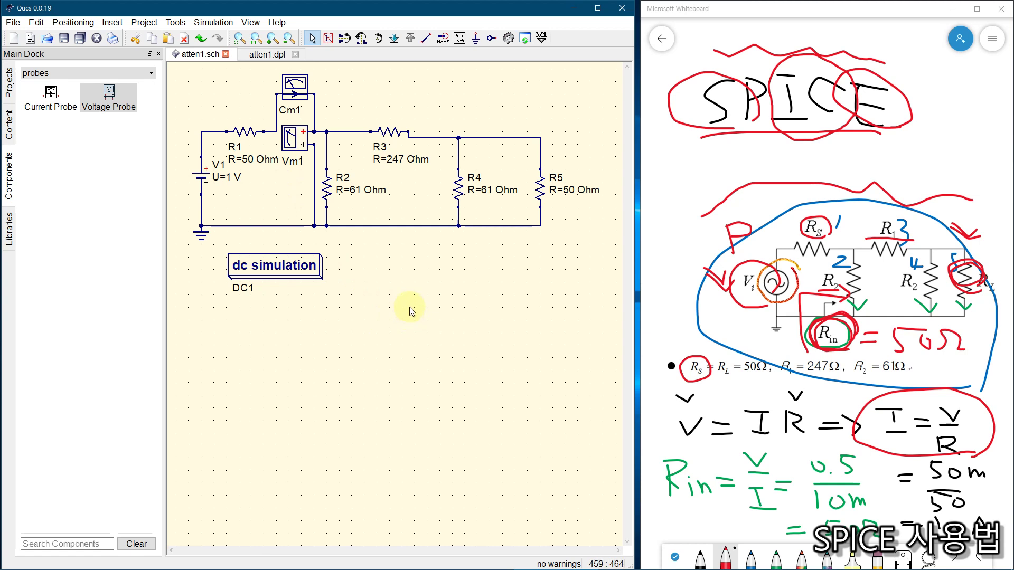
# Step: Save the atten1 schematic and simulate it
pyautogui.click(64, 38)
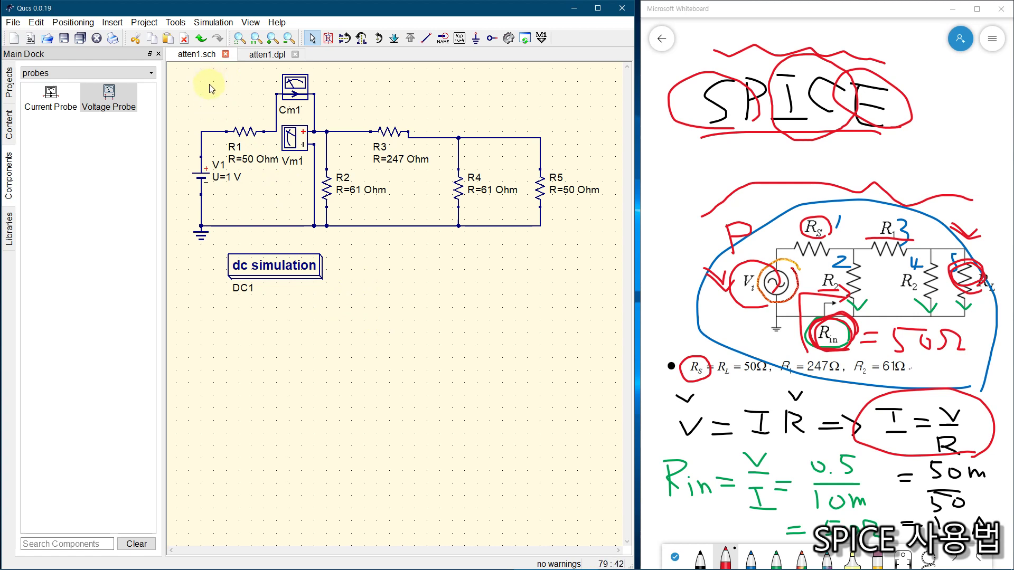
pyautogui.click(508, 39)
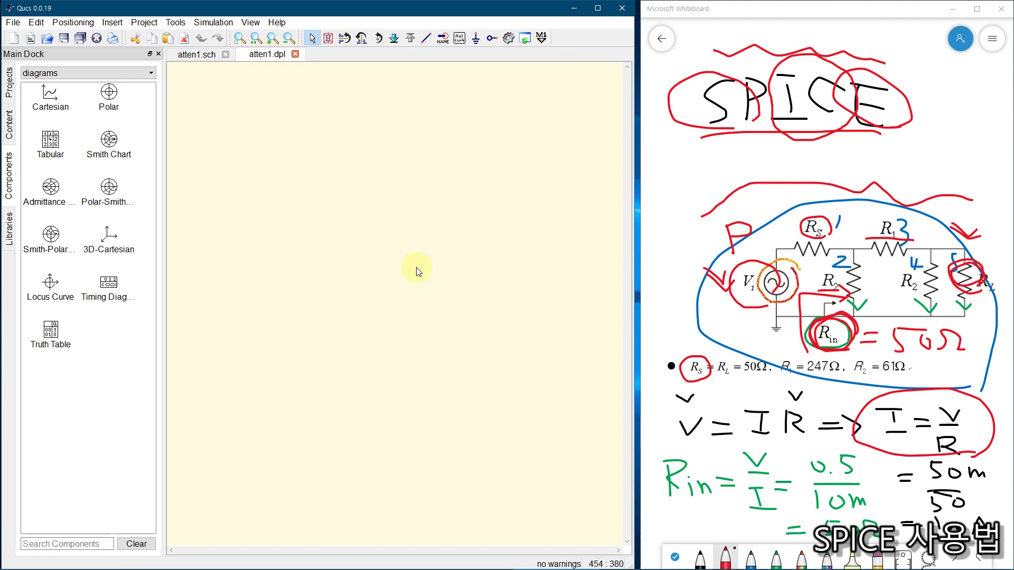
# Step: Place a Cartesian diagram plotting Vm1.V on the data display page and return to the atten1 schematic
pyautogui.click(59, 104)
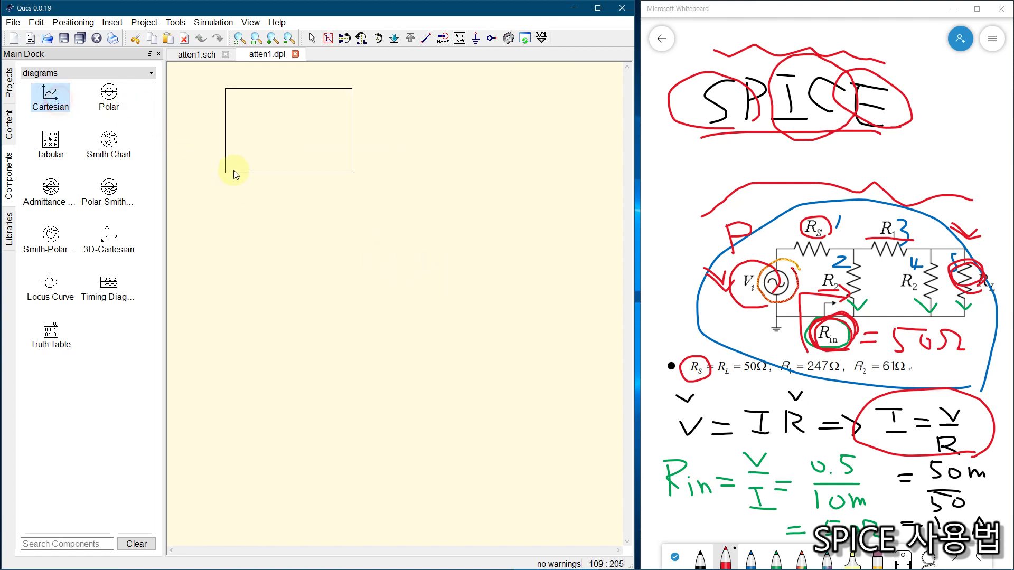
pyautogui.click(236, 216)
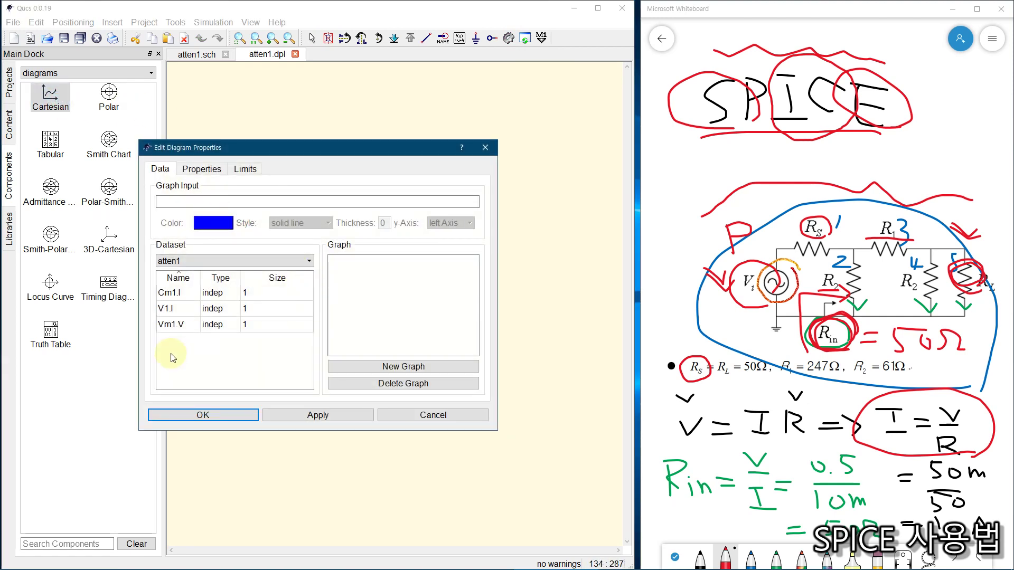
pyautogui.doubleClick(174, 324)
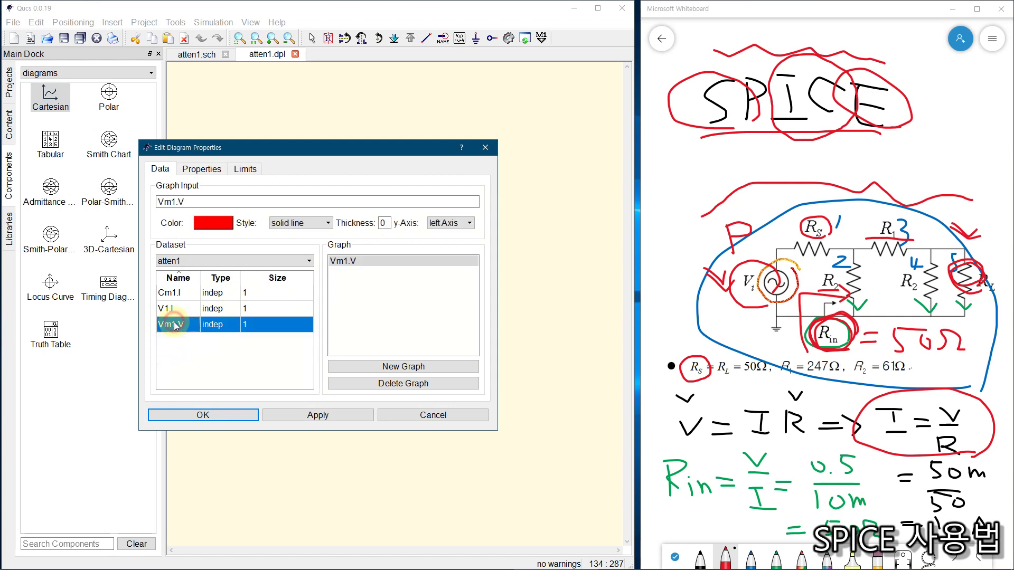
pyautogui.click(197, 415)
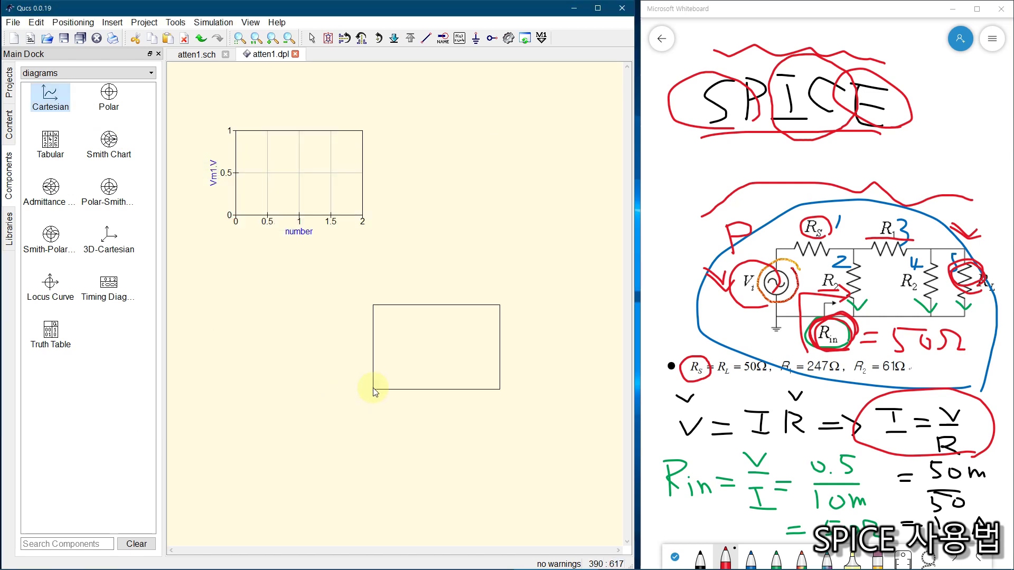
pyautogui.press('Escape')
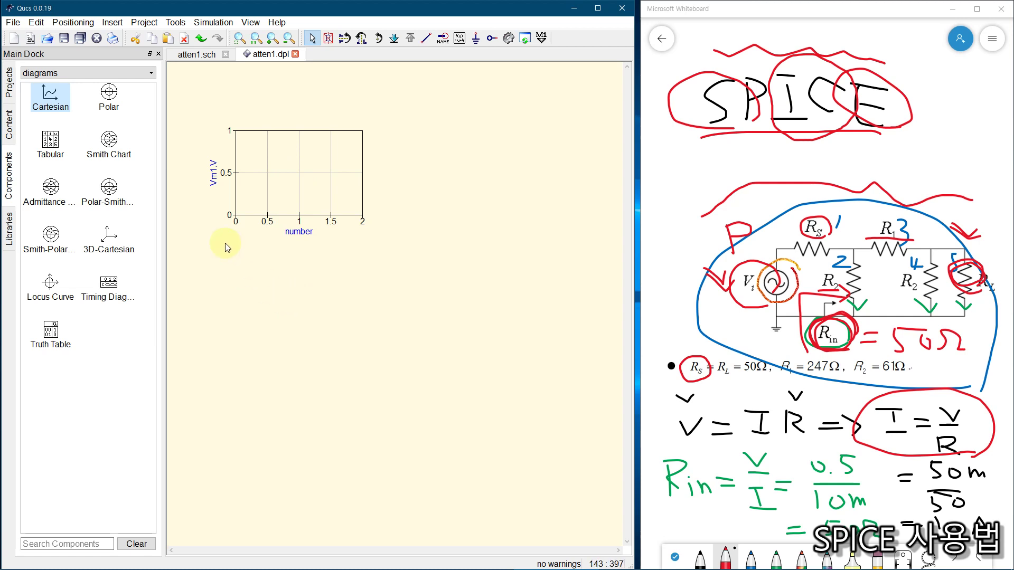
pyautogui.click(197, 55)
pyautogui.click(369, 320)
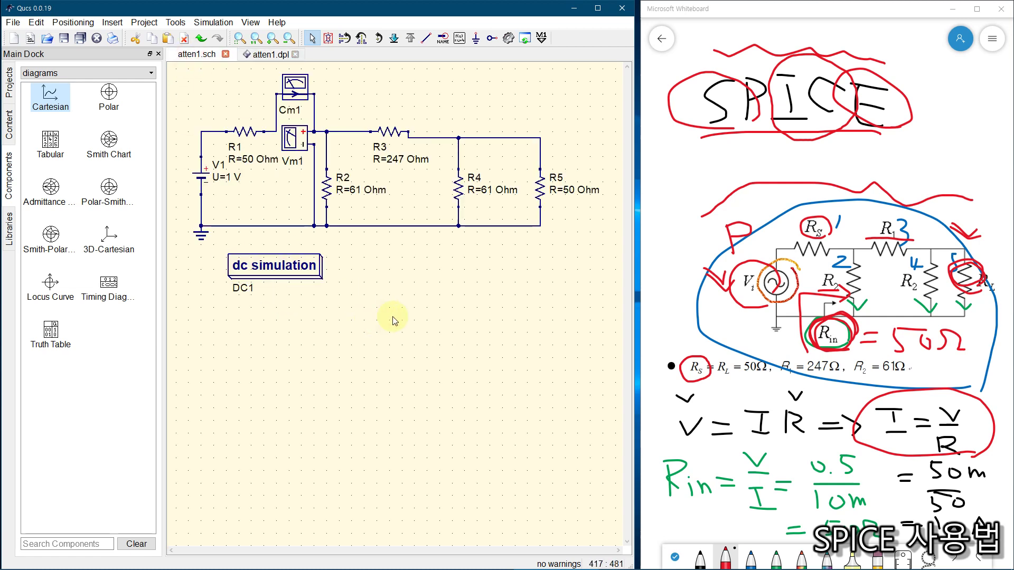